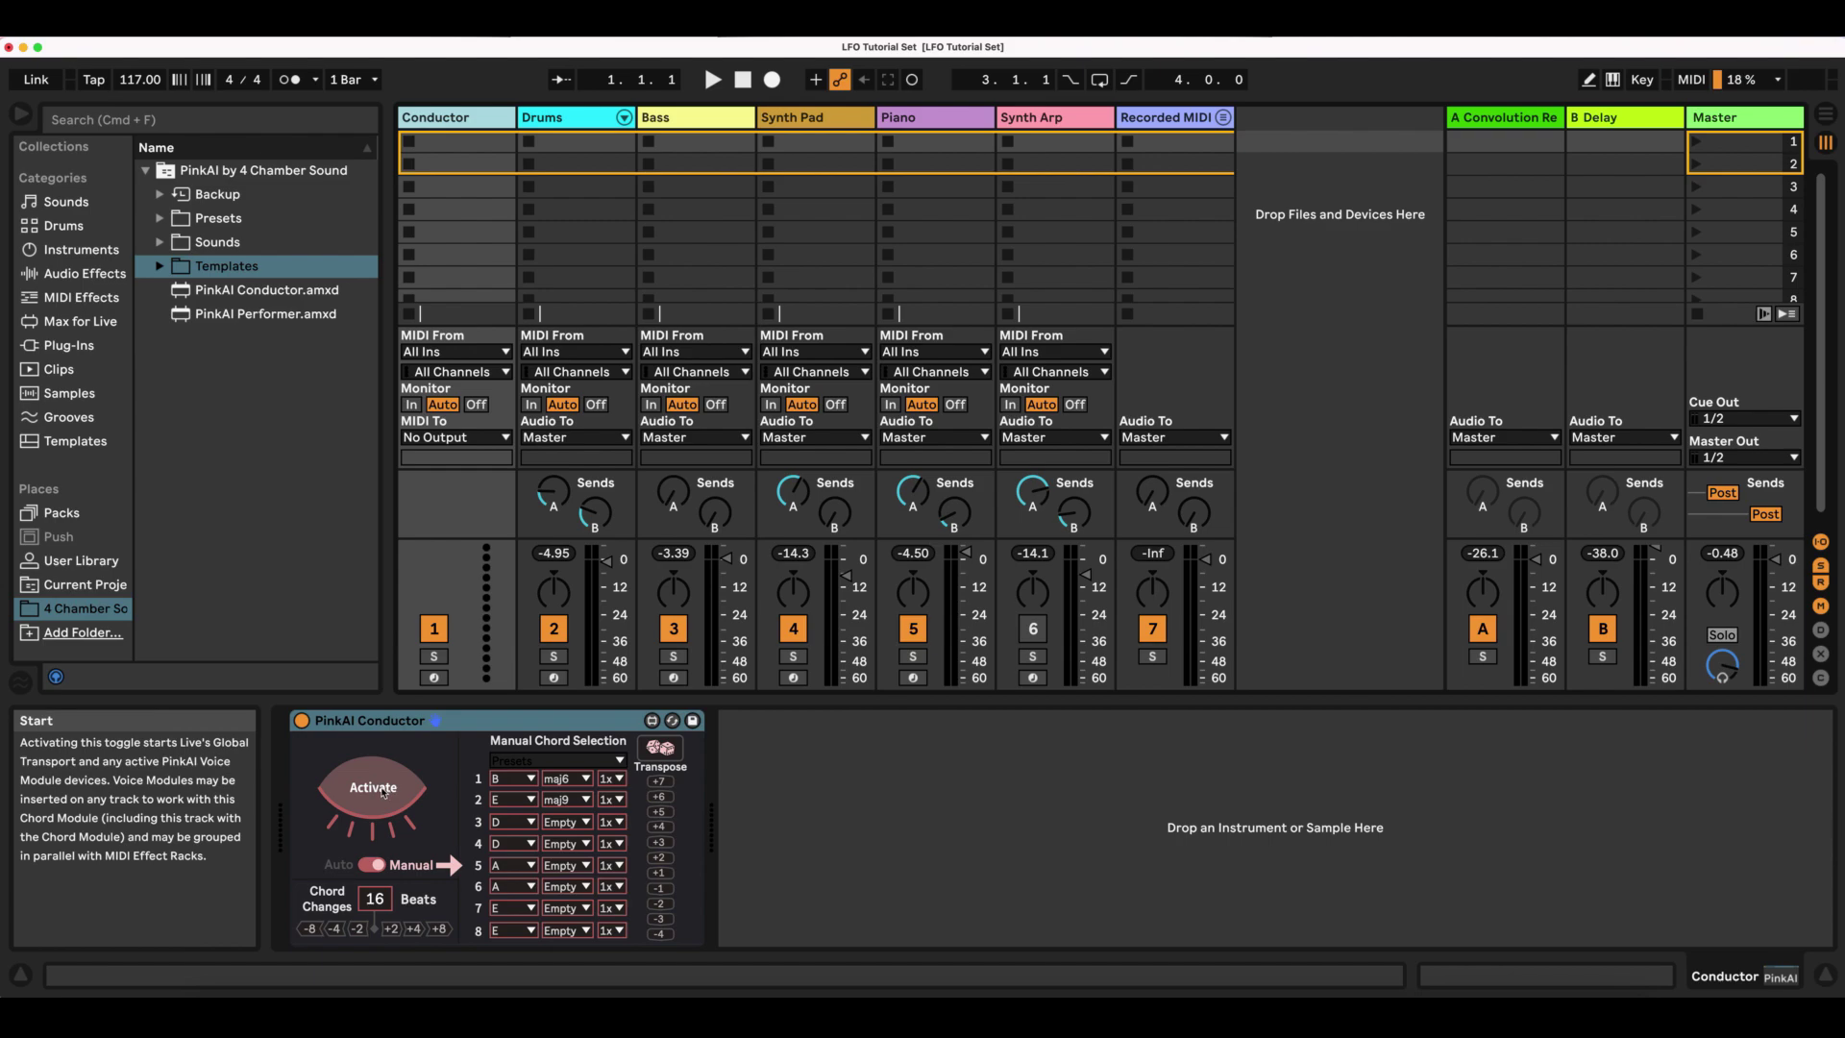
# Start playback by activating the PinkAI Conductor, and solo the Drums track.
pyautogui.click(382, 791)
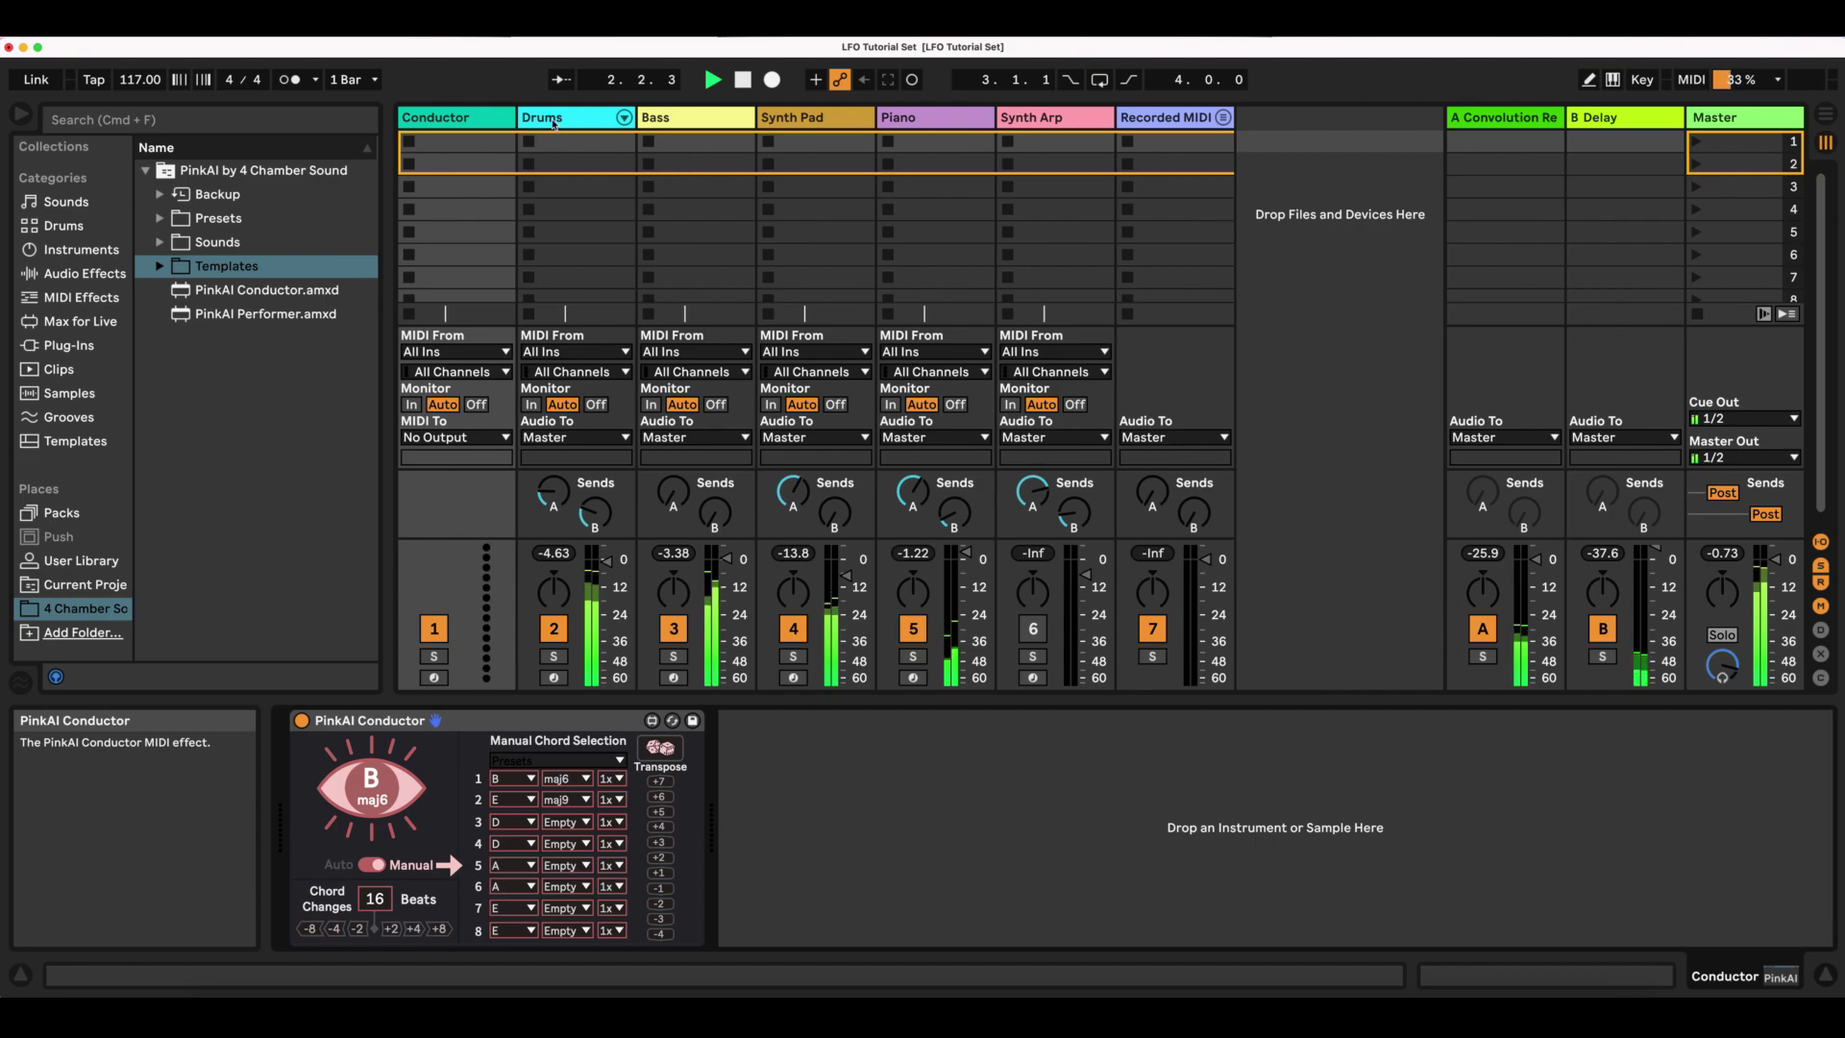
pyautogui.click(544, 500)
pyautogui.click(553, 656)
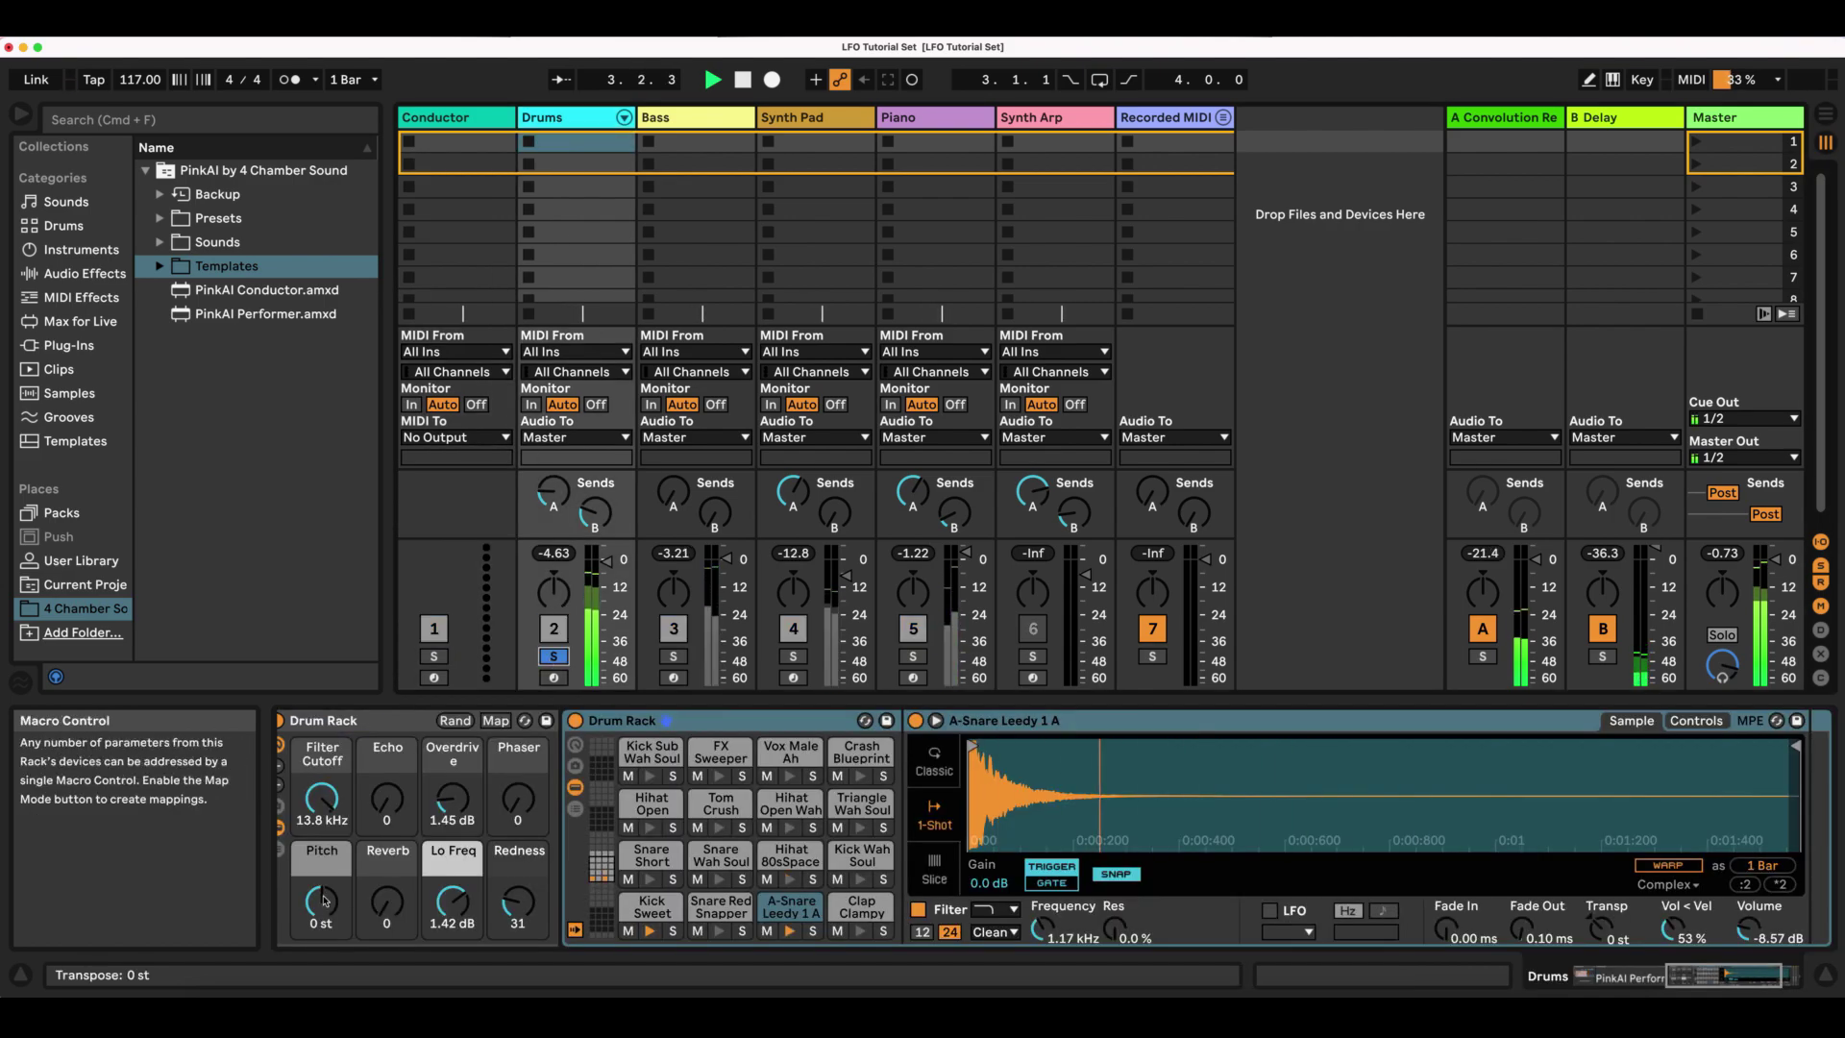
# View the Bass Drum, Snare and Hihat chains in the Drums track's MIDI Effect Rack.
pyautogui.hscroll(-12, 434, 802)
pyautogui.click(412, 782)
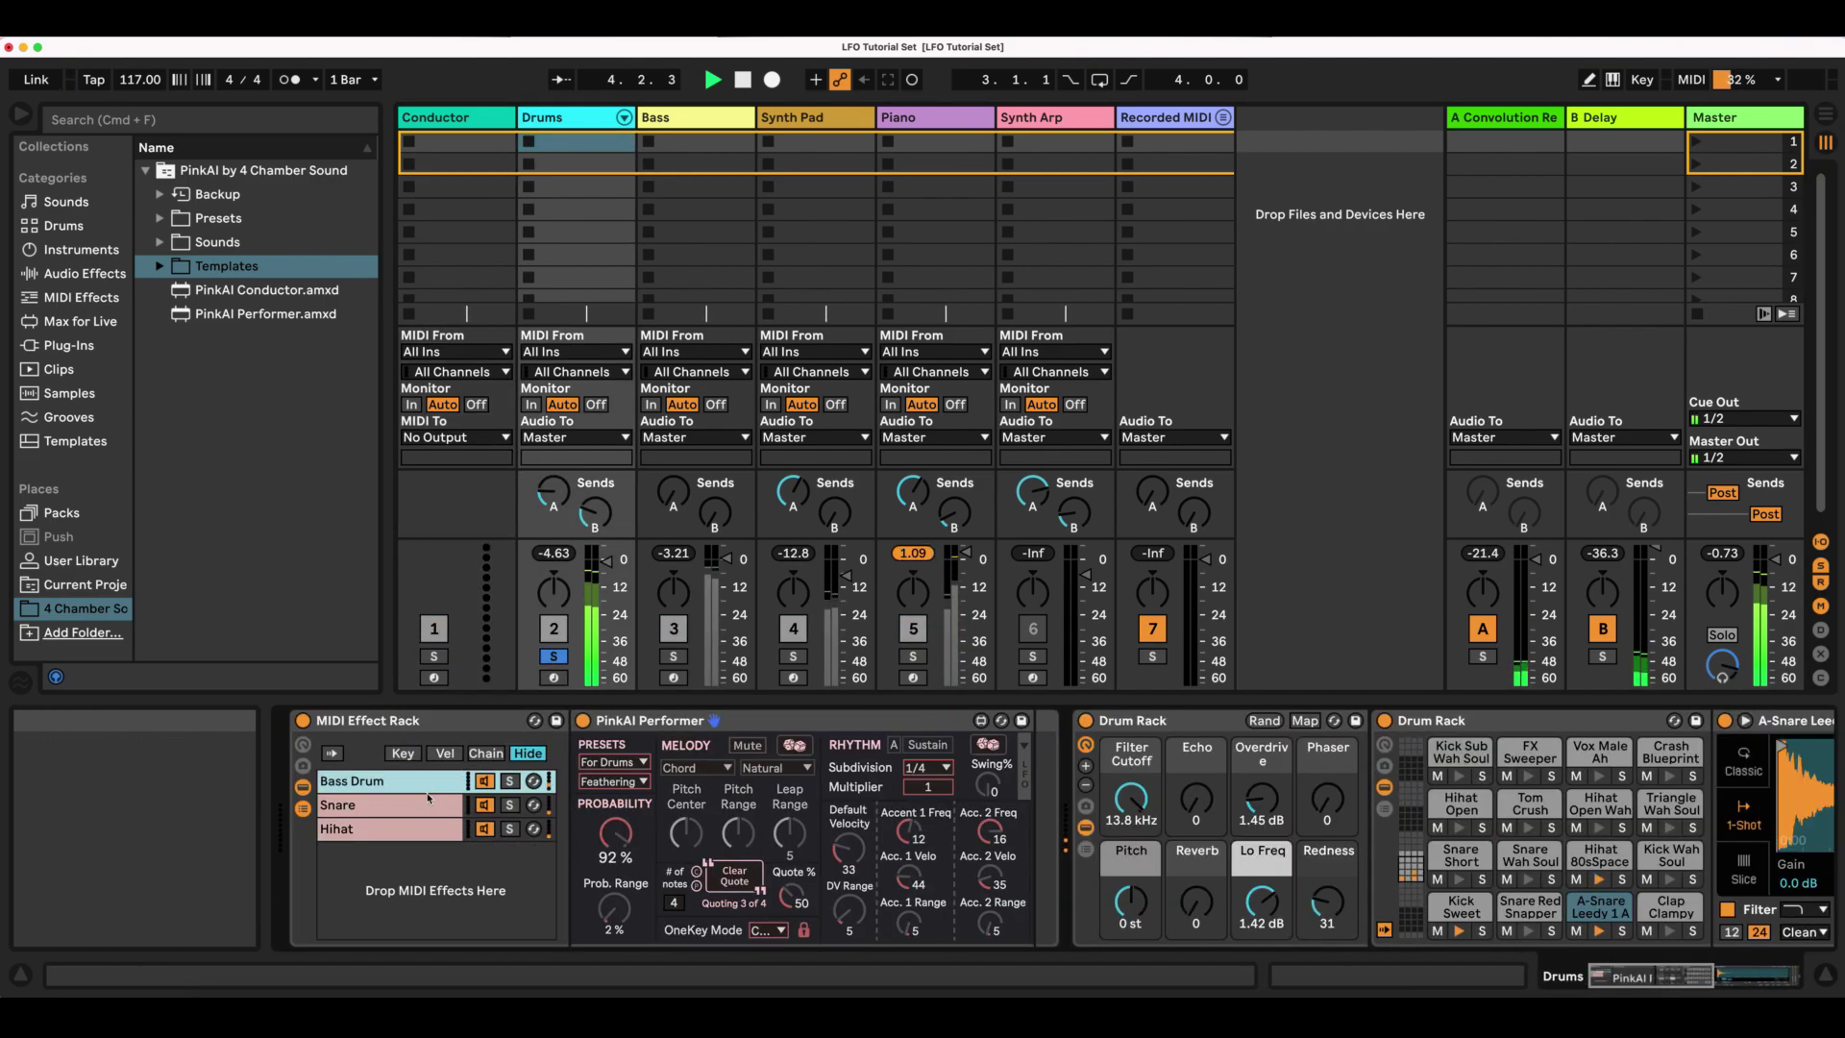
pyautogui.click(418, 807)
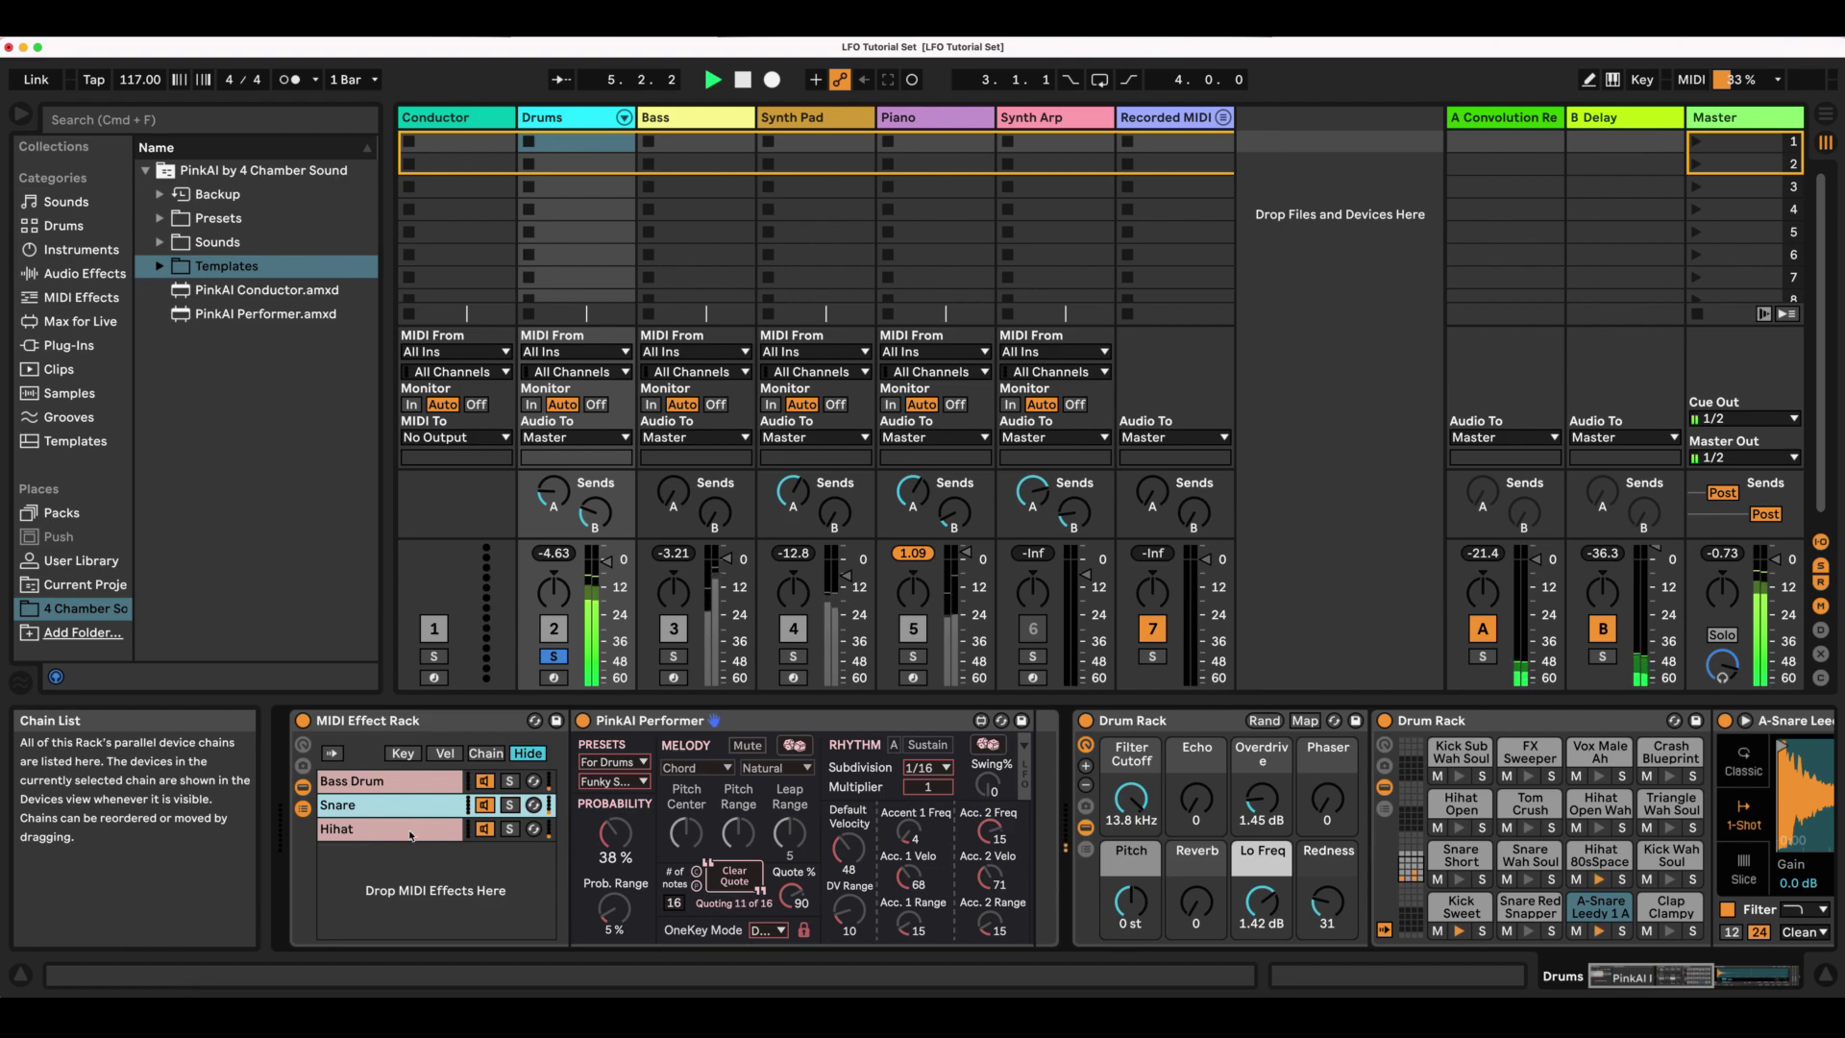
pyautogui.click(409, 830)
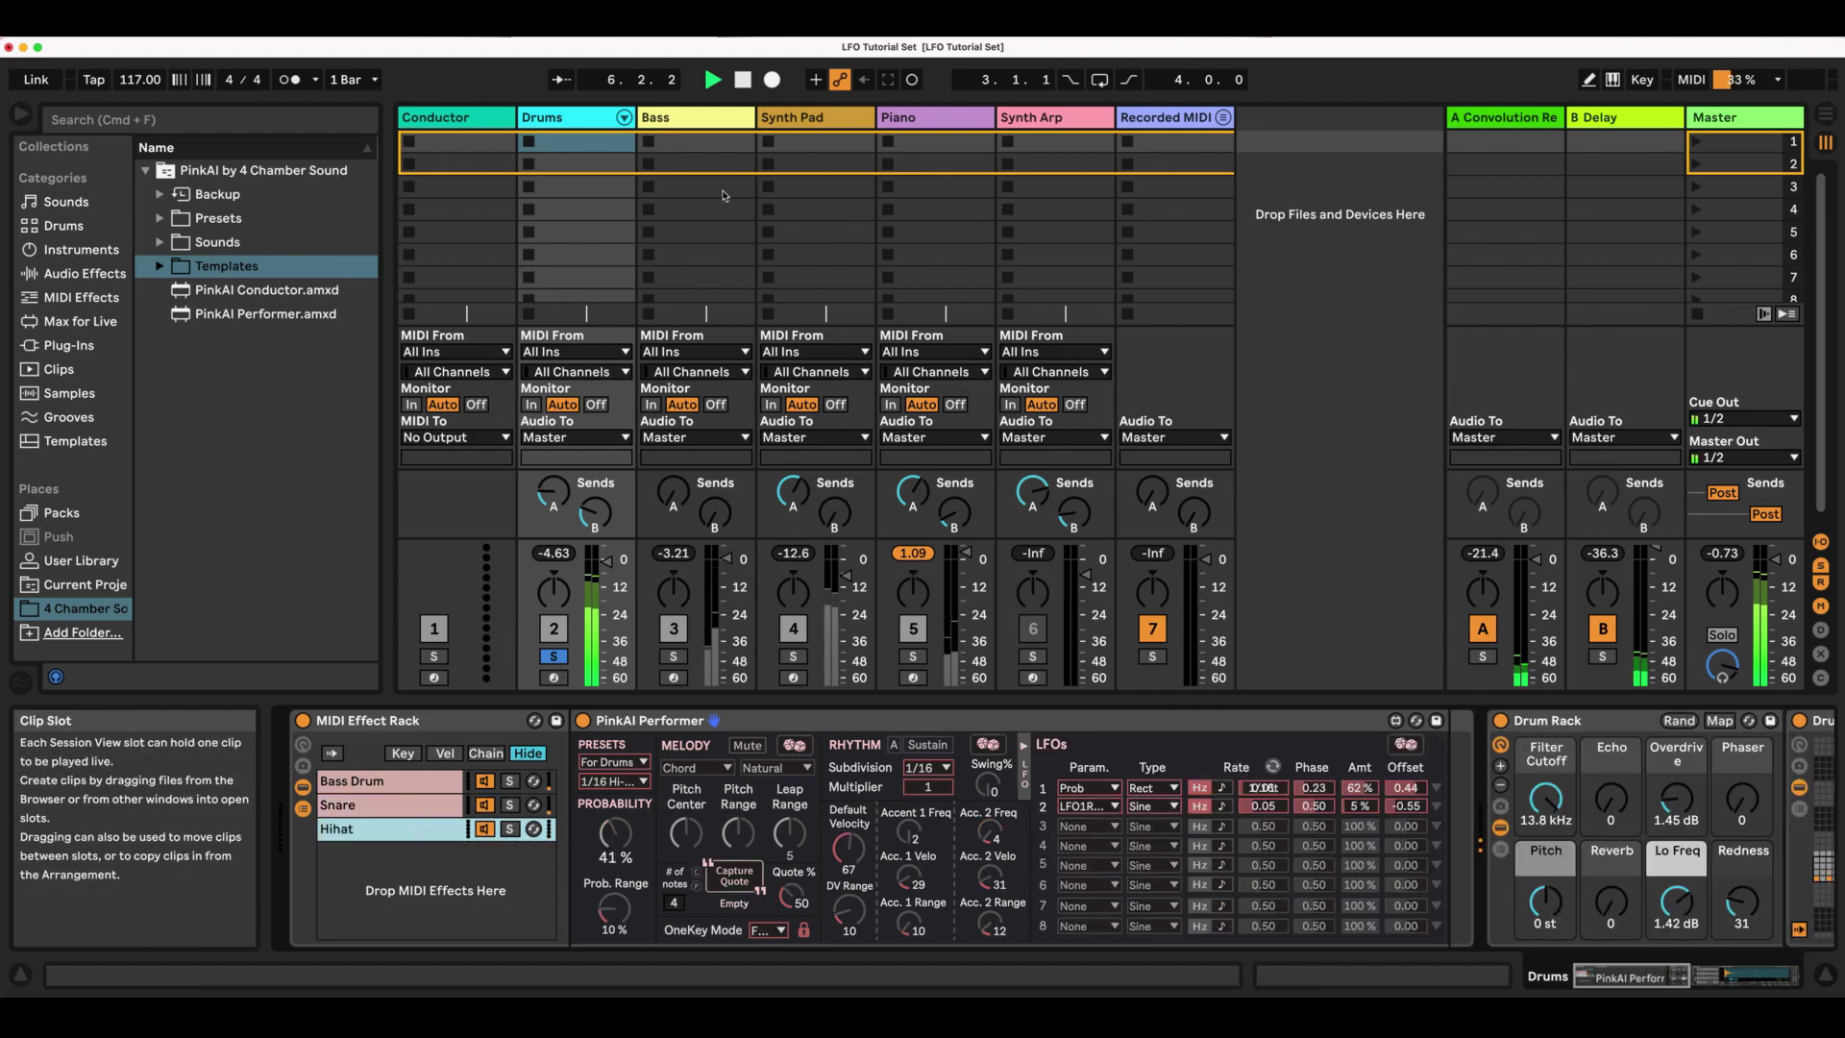
# Solo the Bass track and then the Synth Pad track, viewing the pad's Mid, MidHigh and High chains.
pyautogui.click(700, 126)
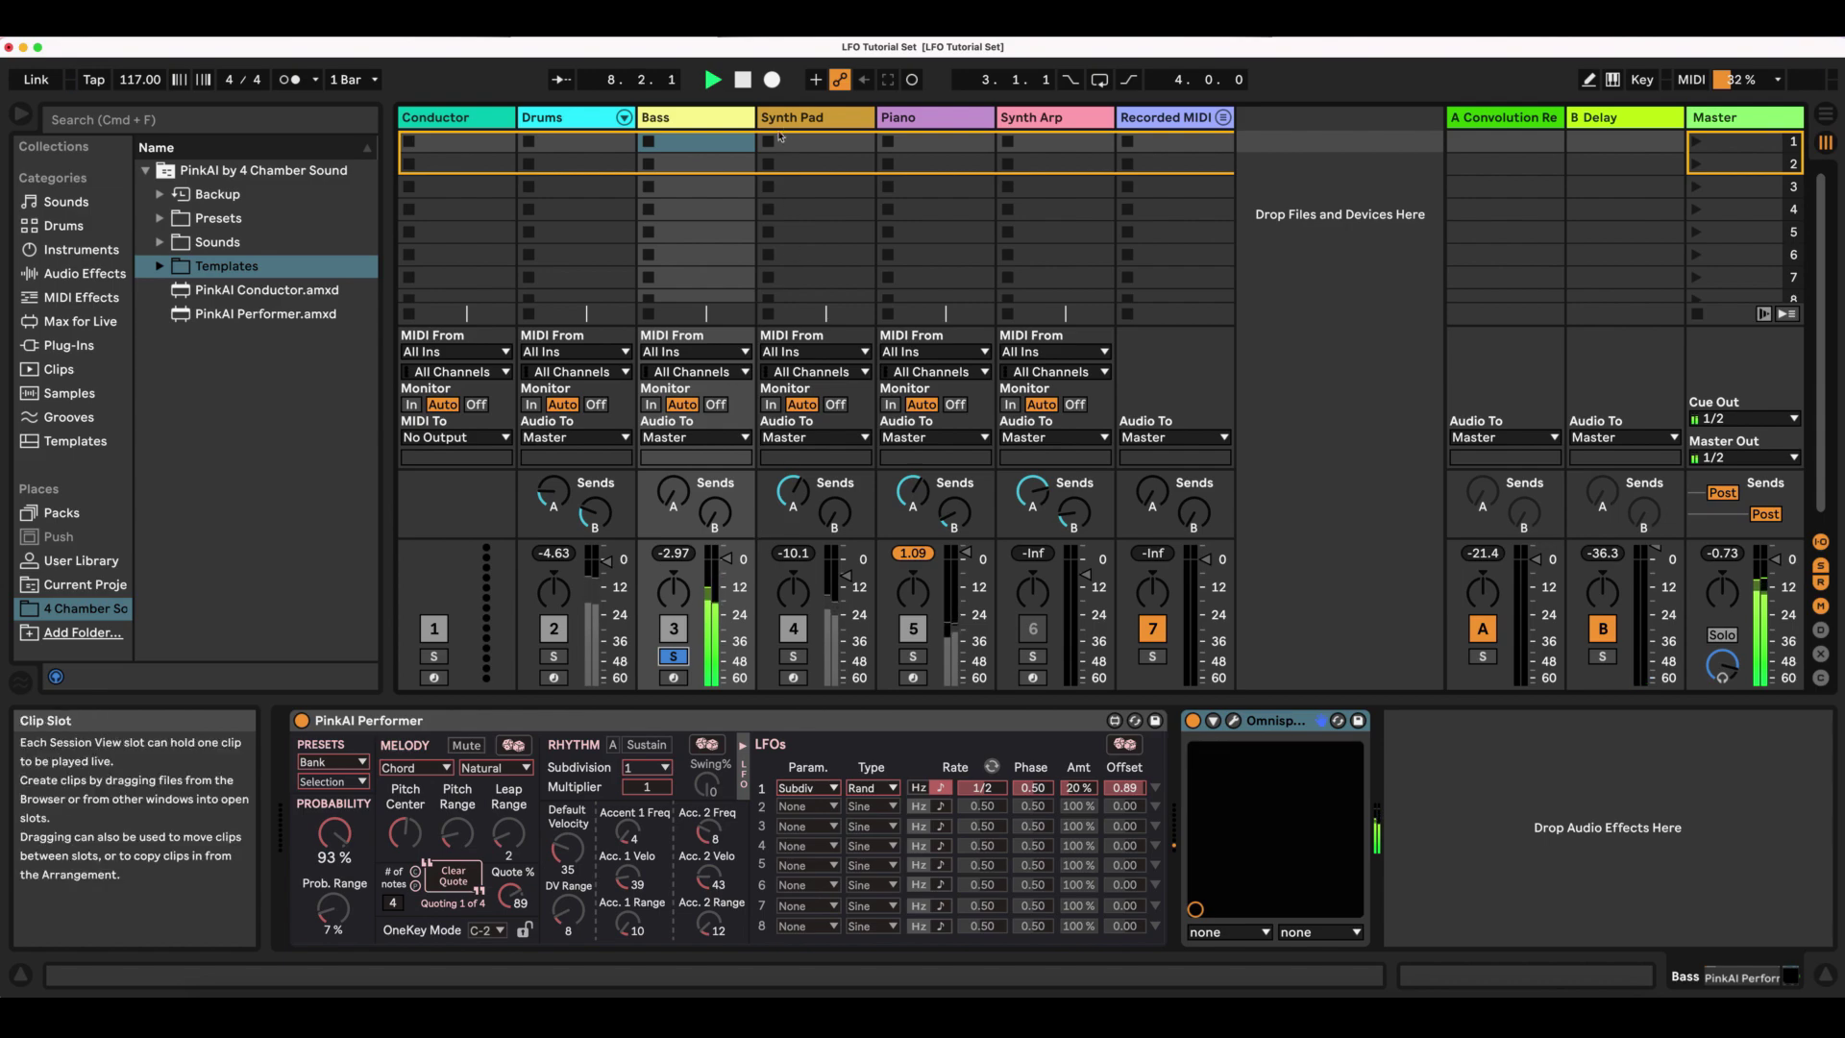
pyautogui.click(783, 124)
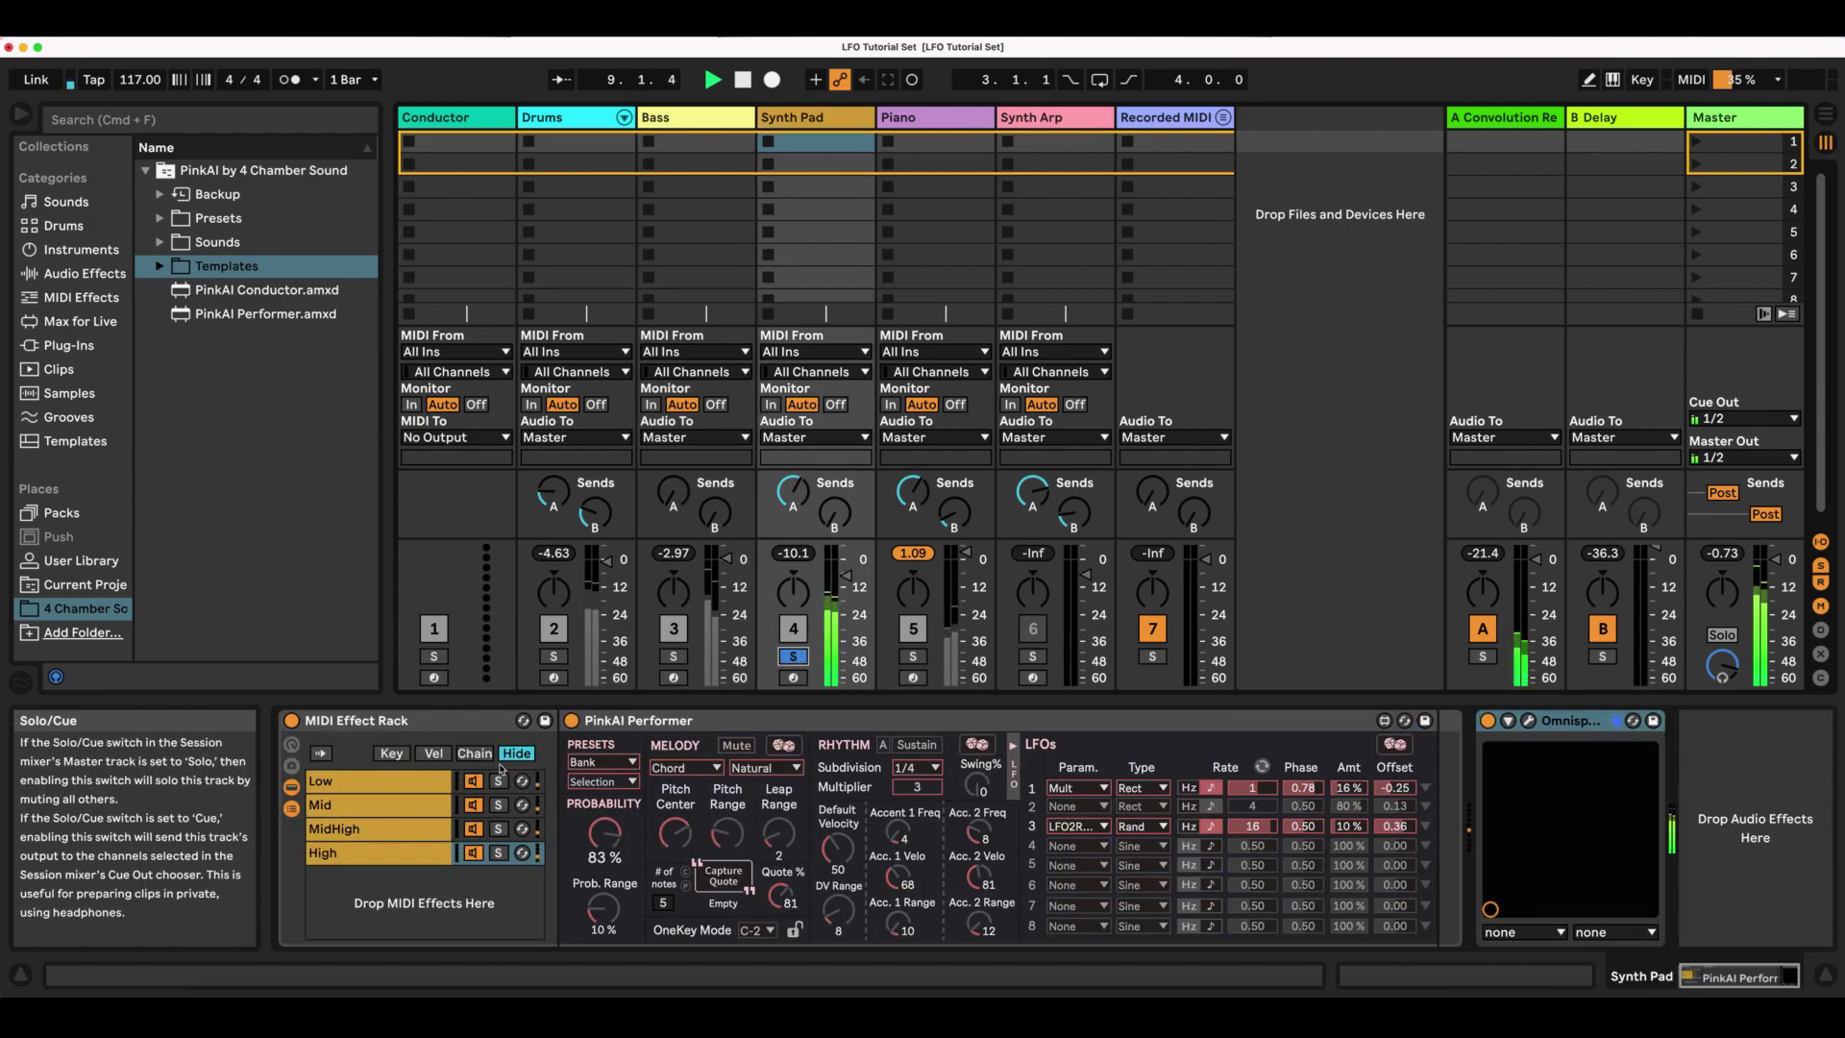
pyautogui.click(413, 805)
pyautogui.click(406, 830)
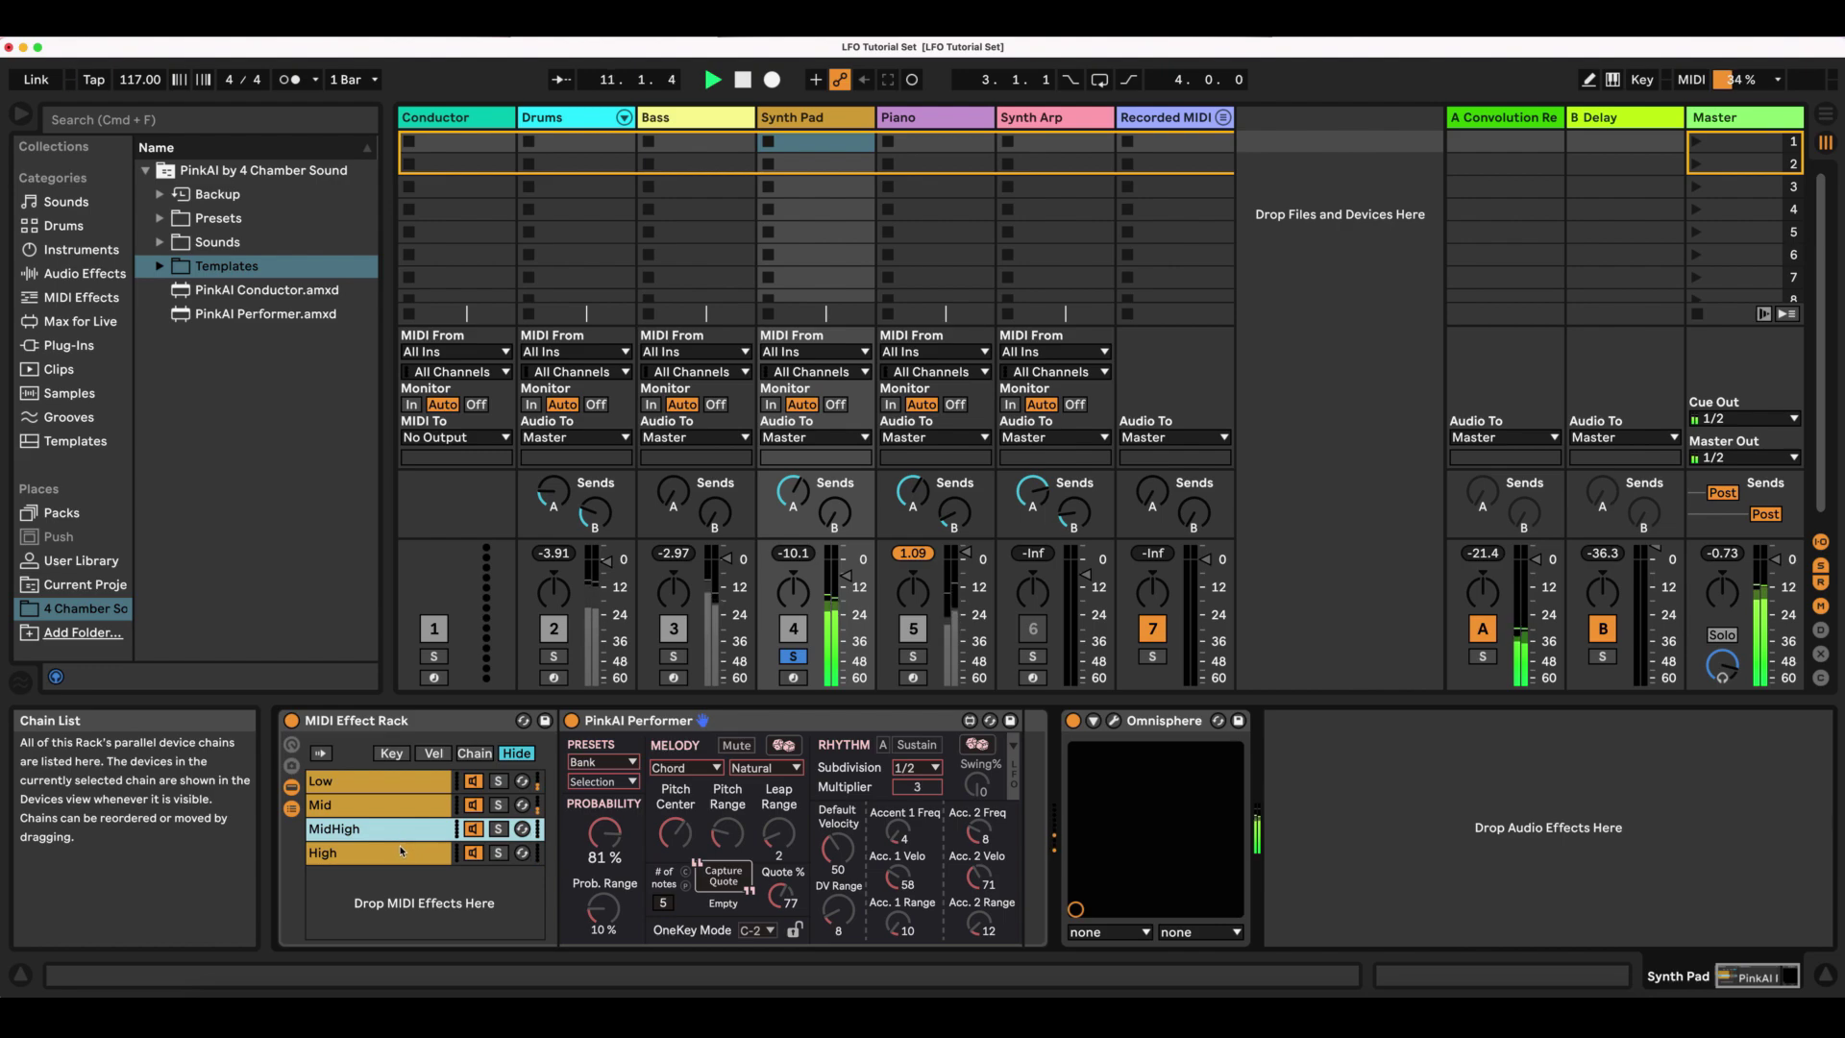
pyautogui.click(401, 853)
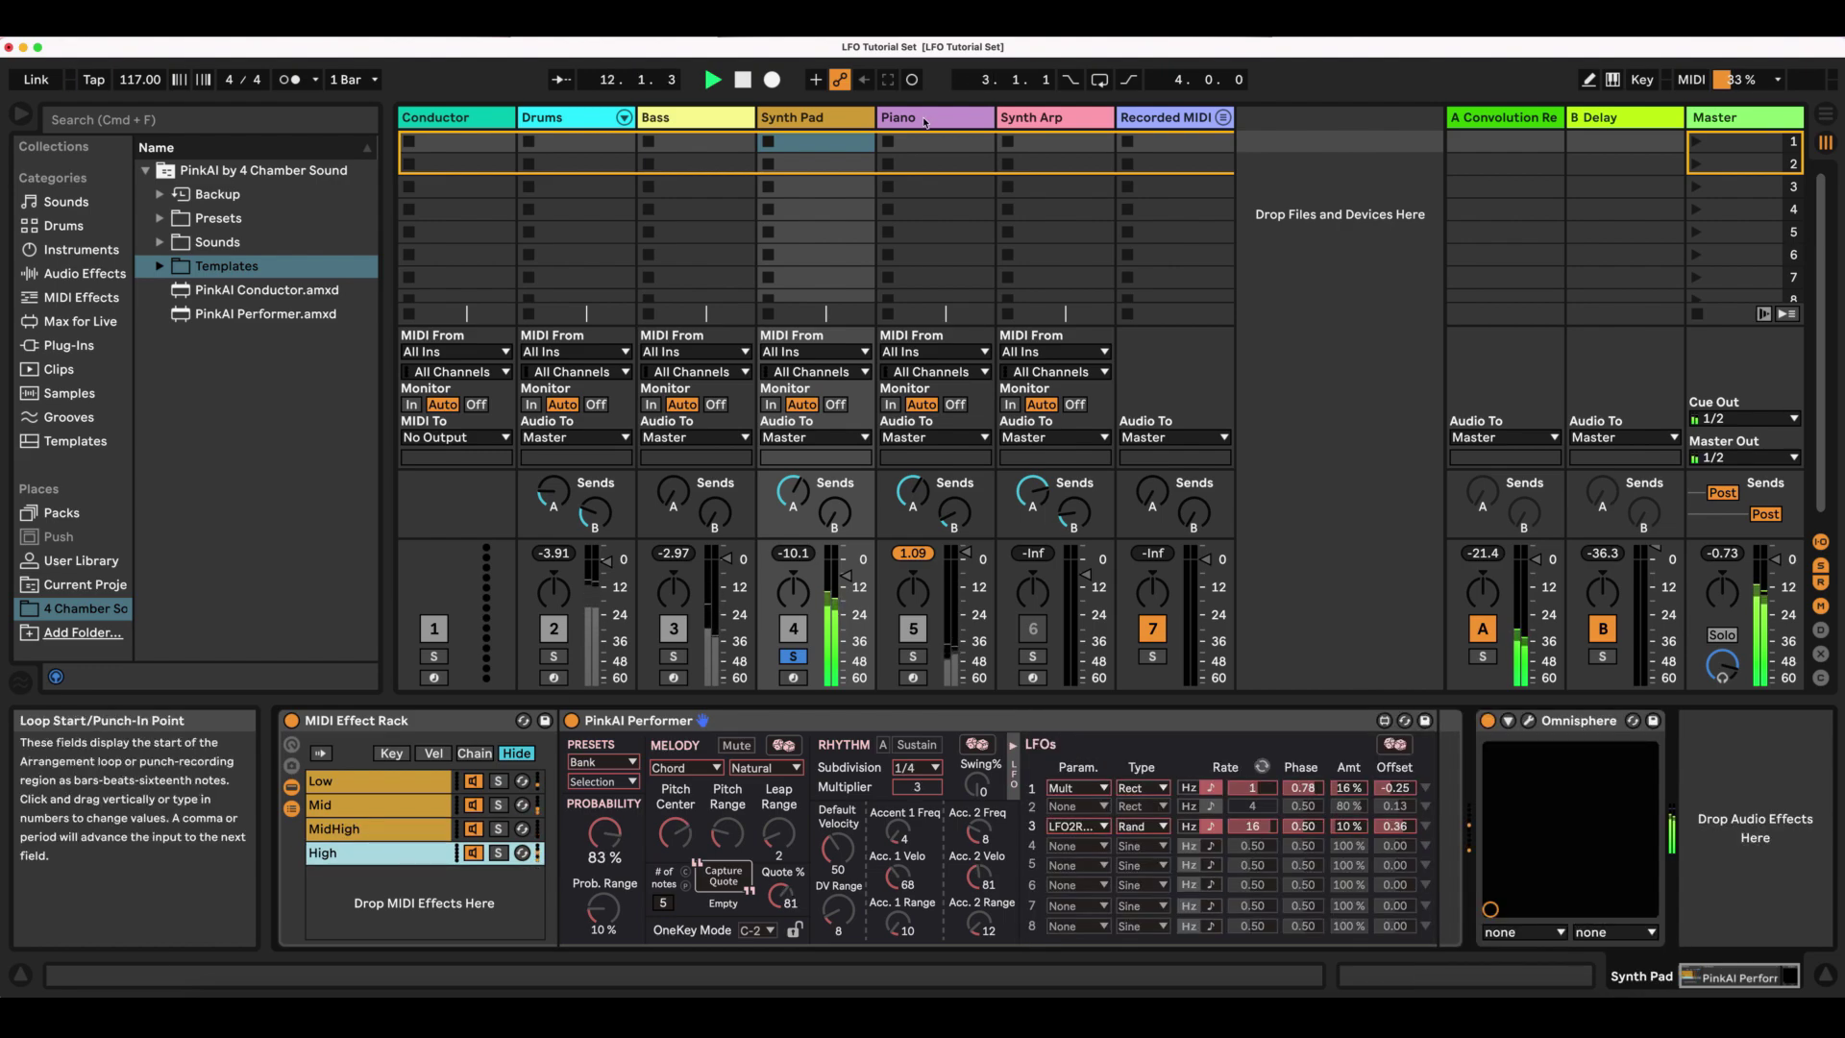
# Solo the Piano track and view each of the four PinkAI Performer chains in its MIDI Effect Rack.
pyautogui.click(901, 666)
pyautogui.click(905, 661)
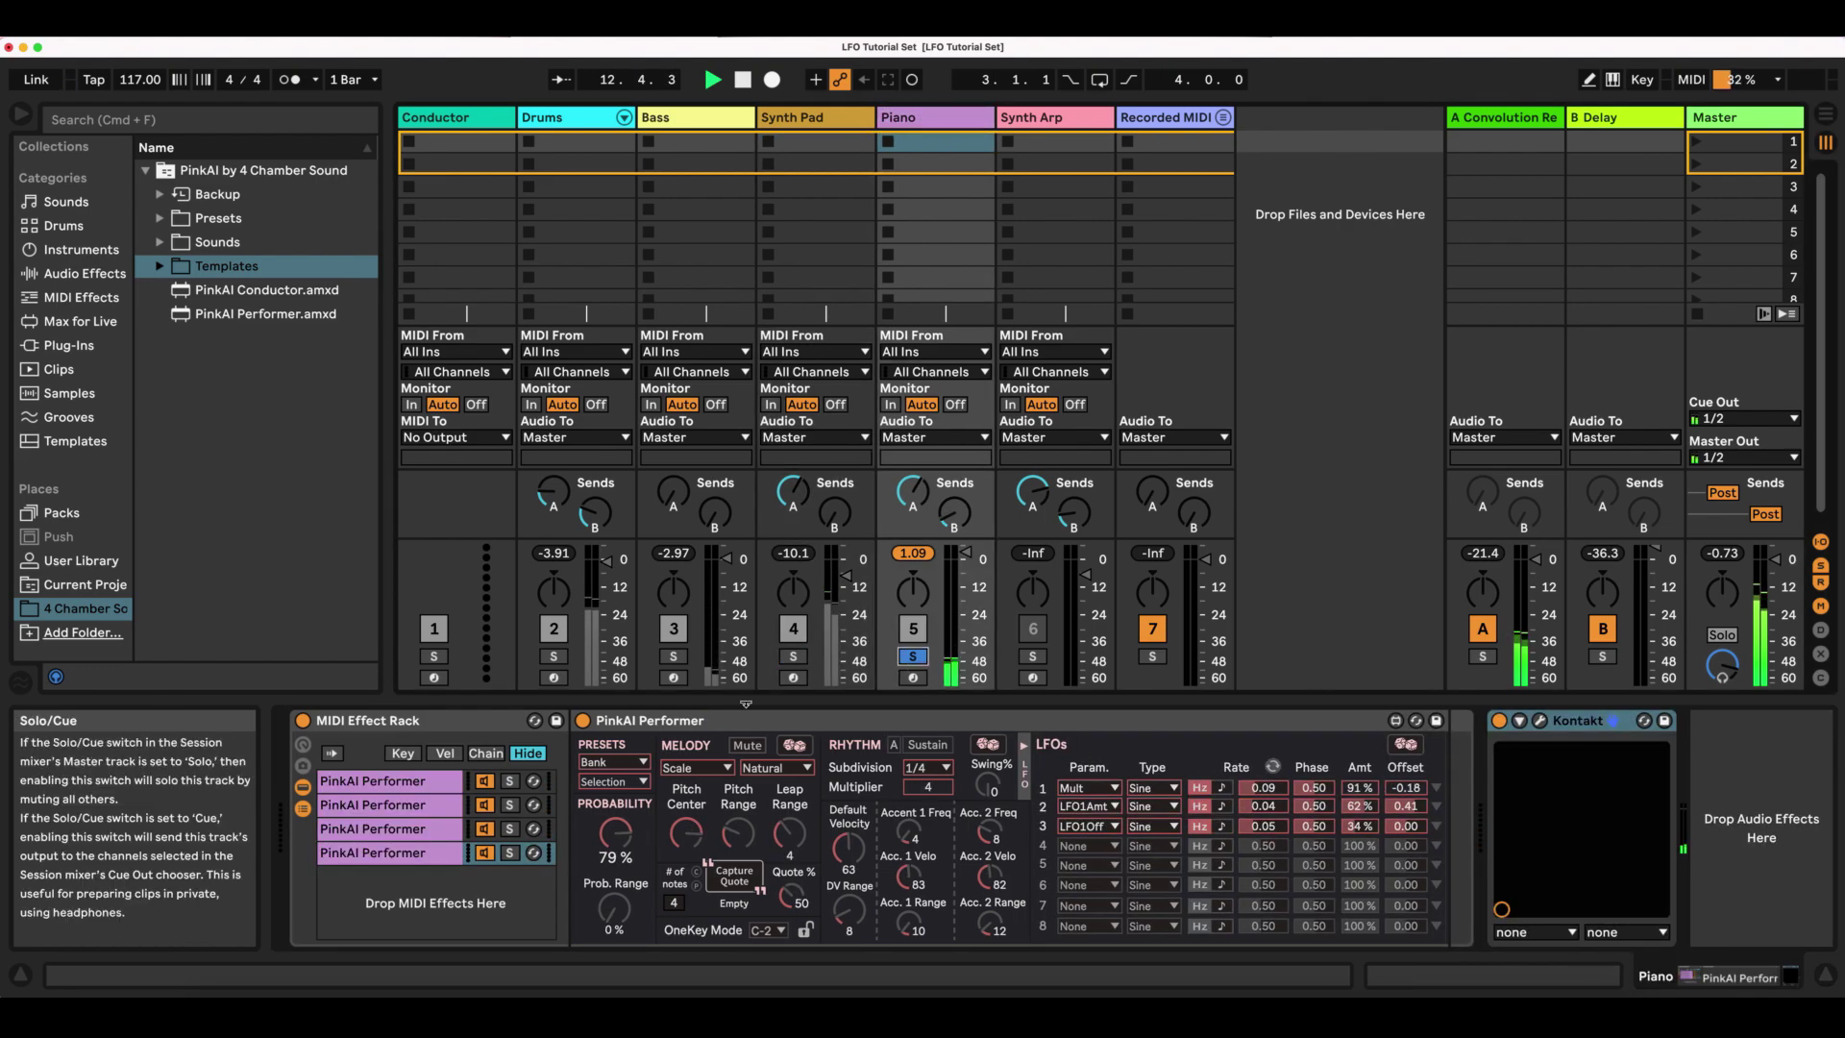
pyautogui.click(444, 783)
pyautogui.click(433, 805)
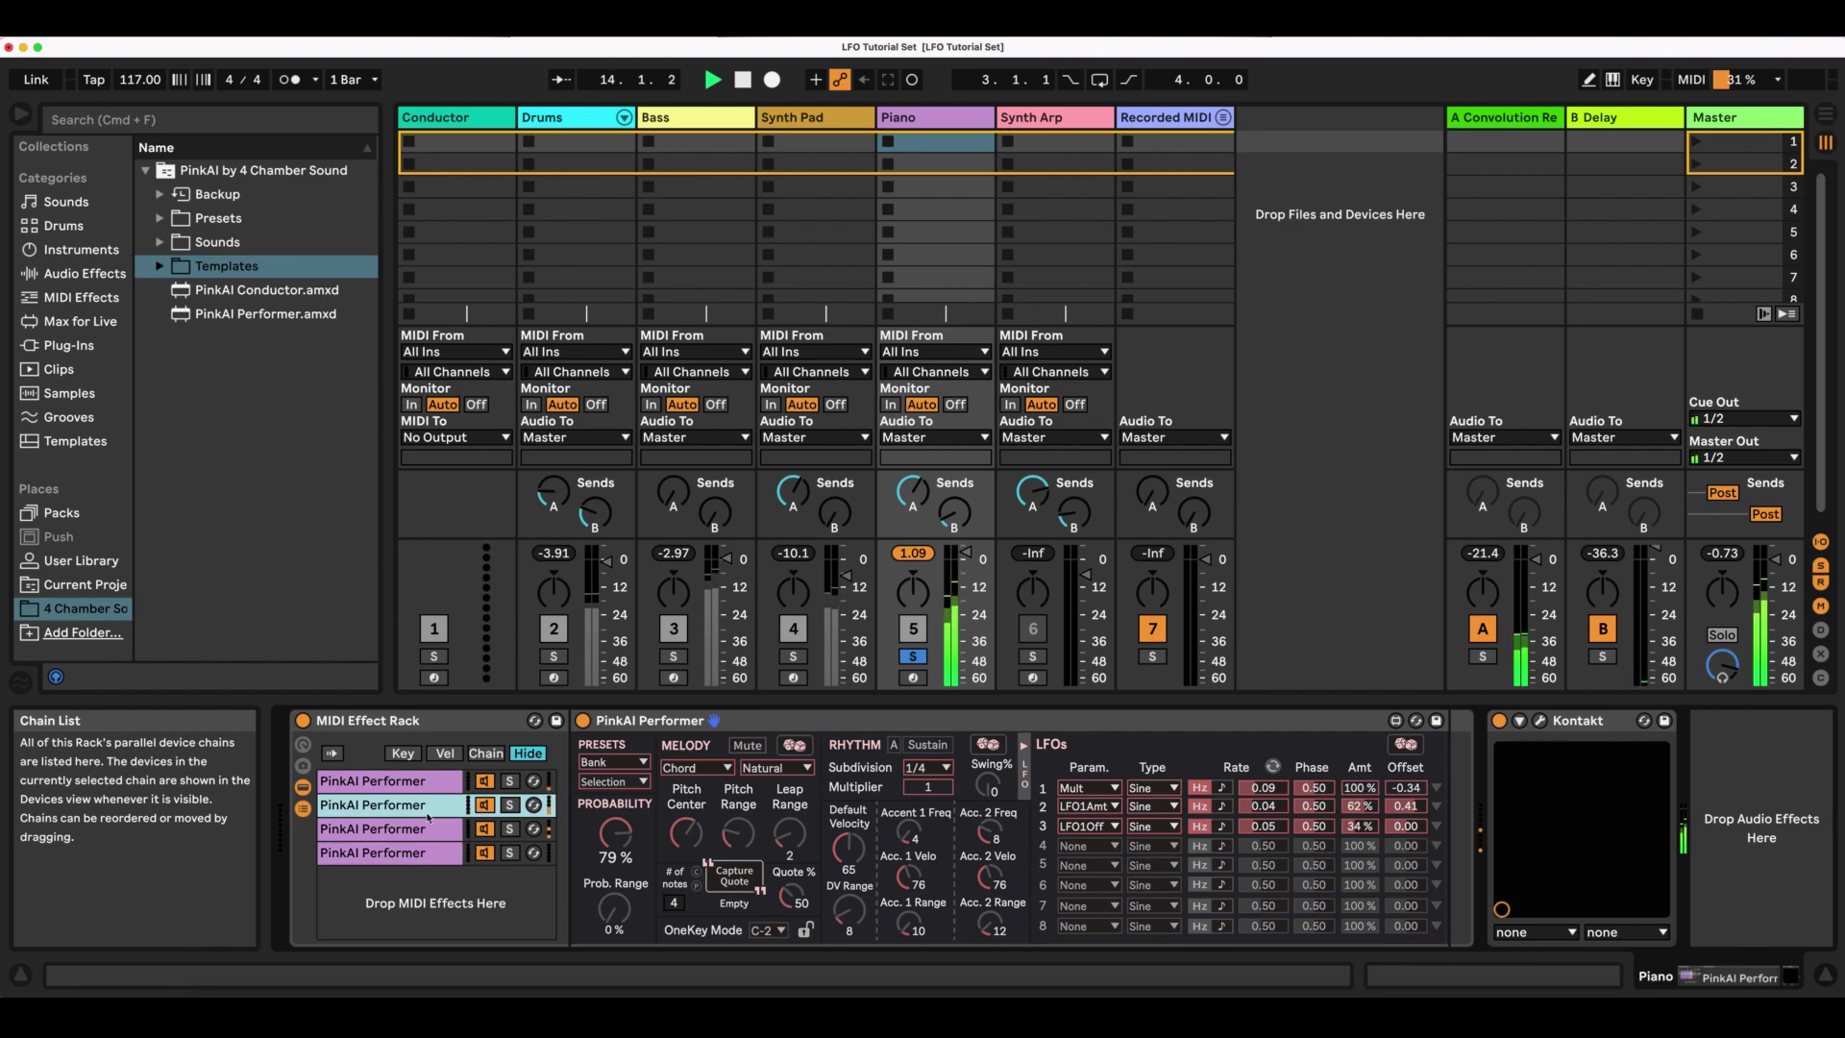
pyautogui.click(419, 830)
pyautogui.click(415, 855)
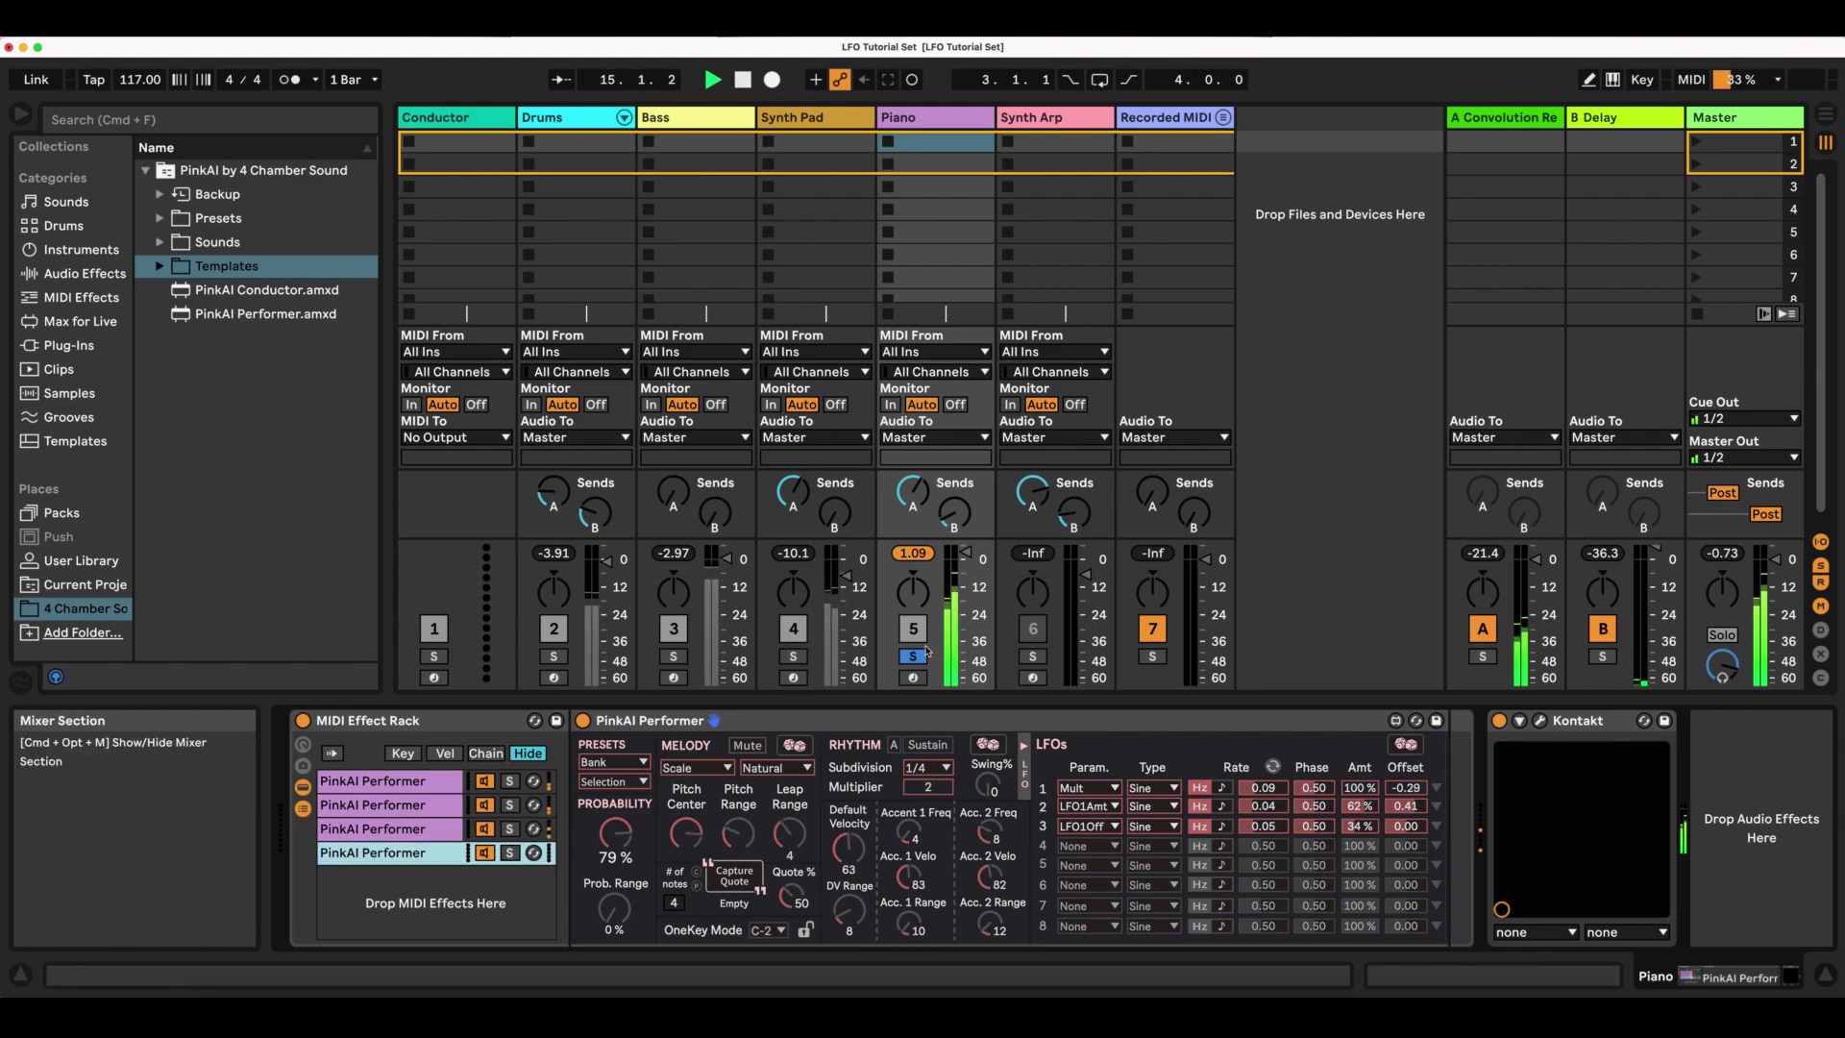
# Turn off the Piano solo and insert PinkAI Performer.amxd before Omnisphere on the Synth Arp track.
pyautogui.click(1051, 117)
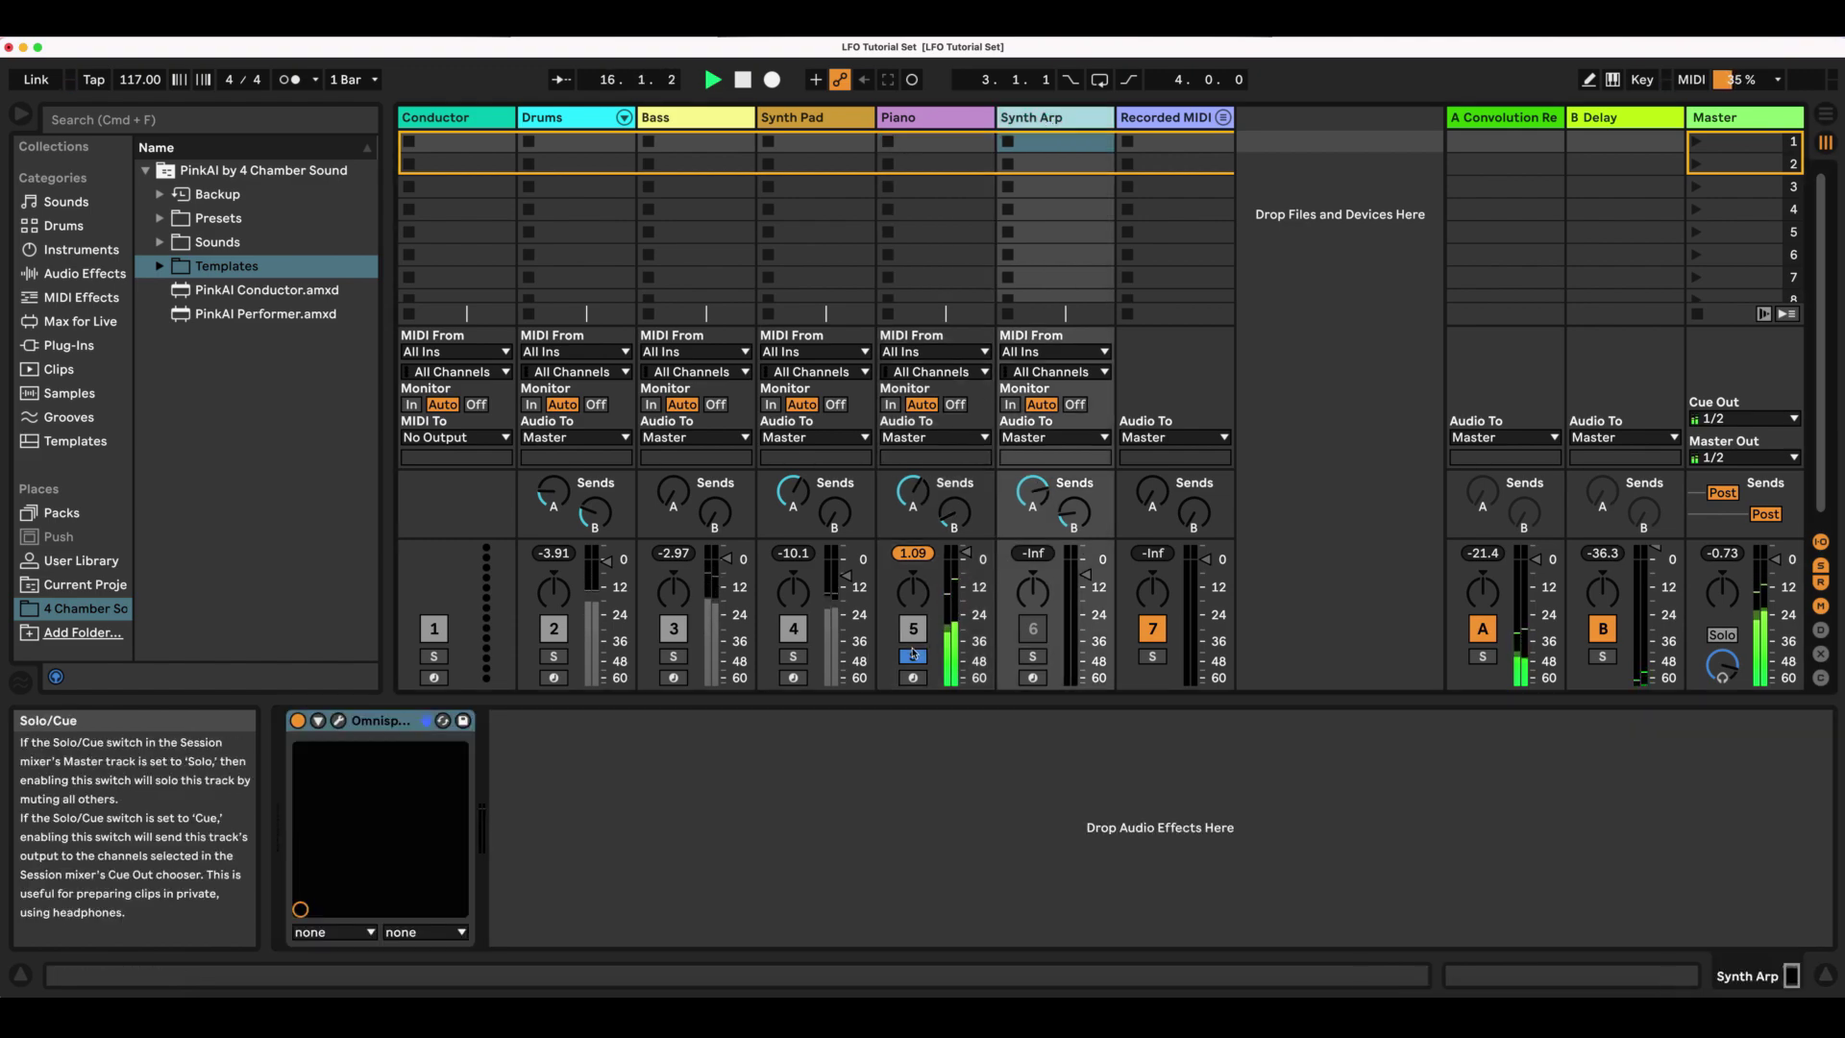
pyautogui.click(913, 657)
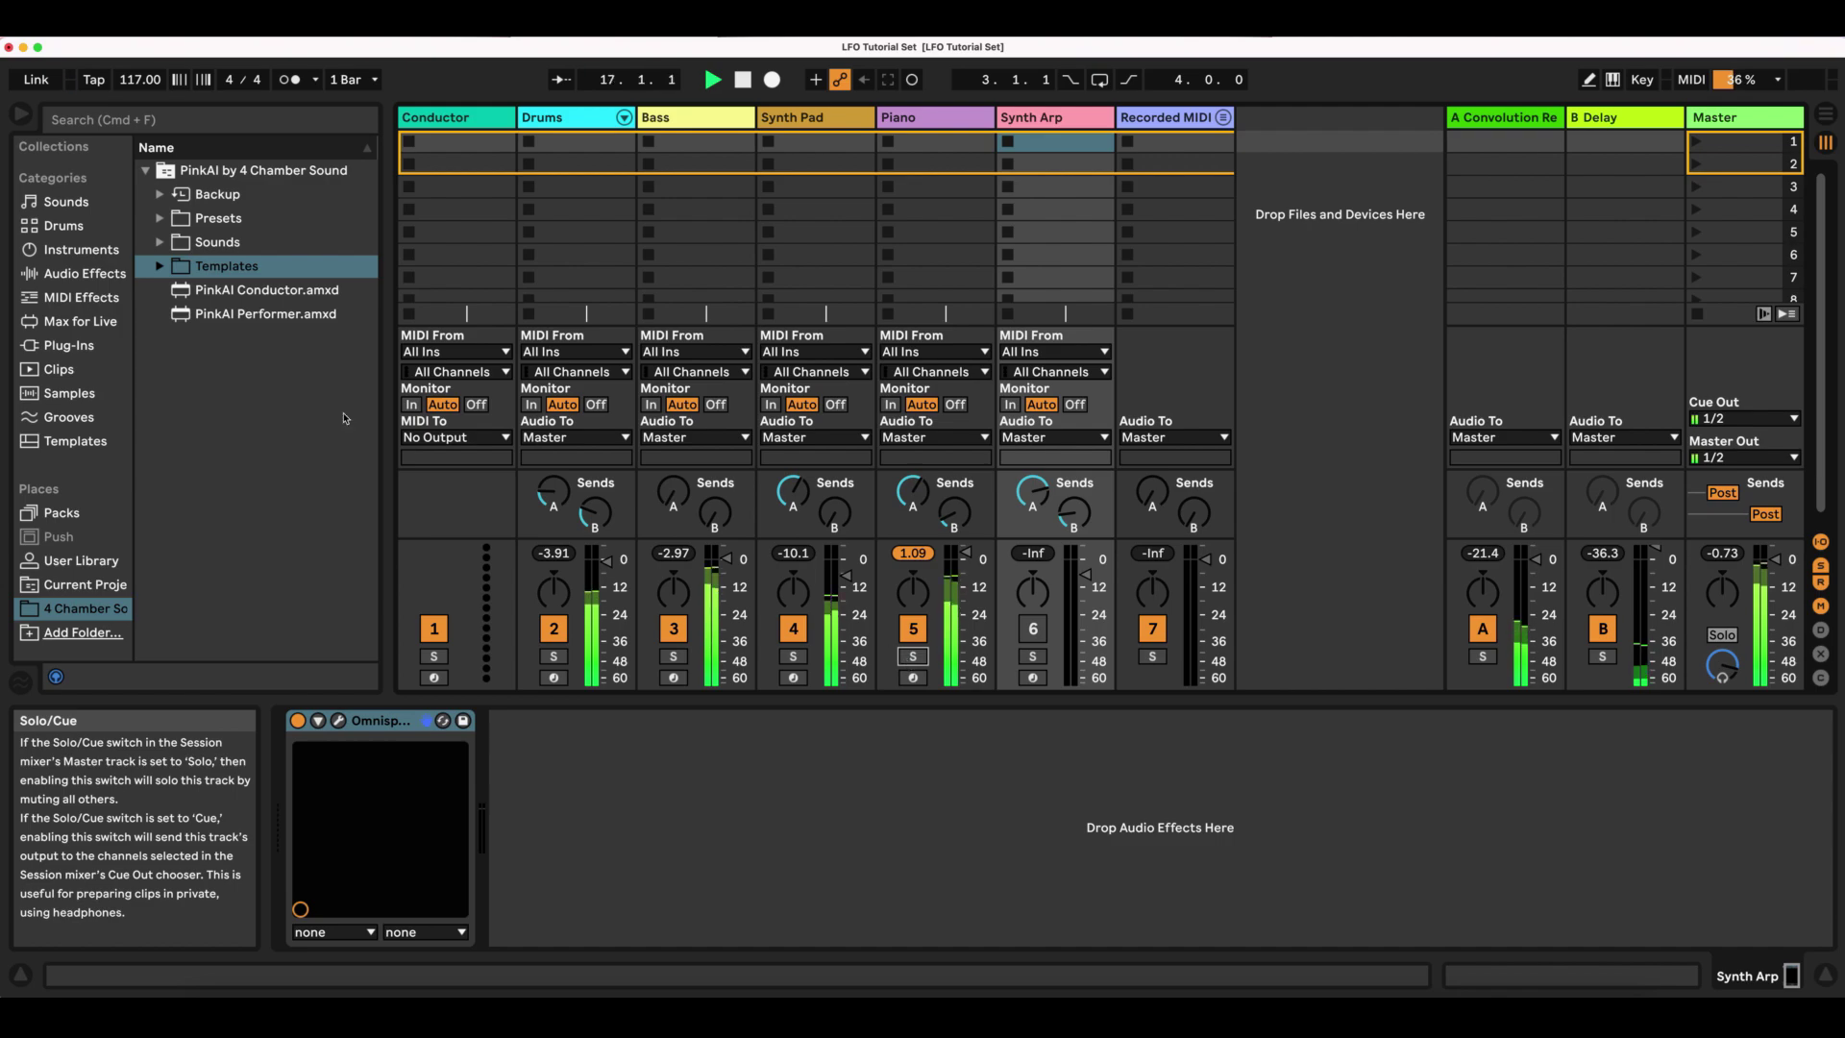
pyautogui.click(271, 315)
pyautogui.moveTo(260, 674); pyautogui.dragTo(294, 743)
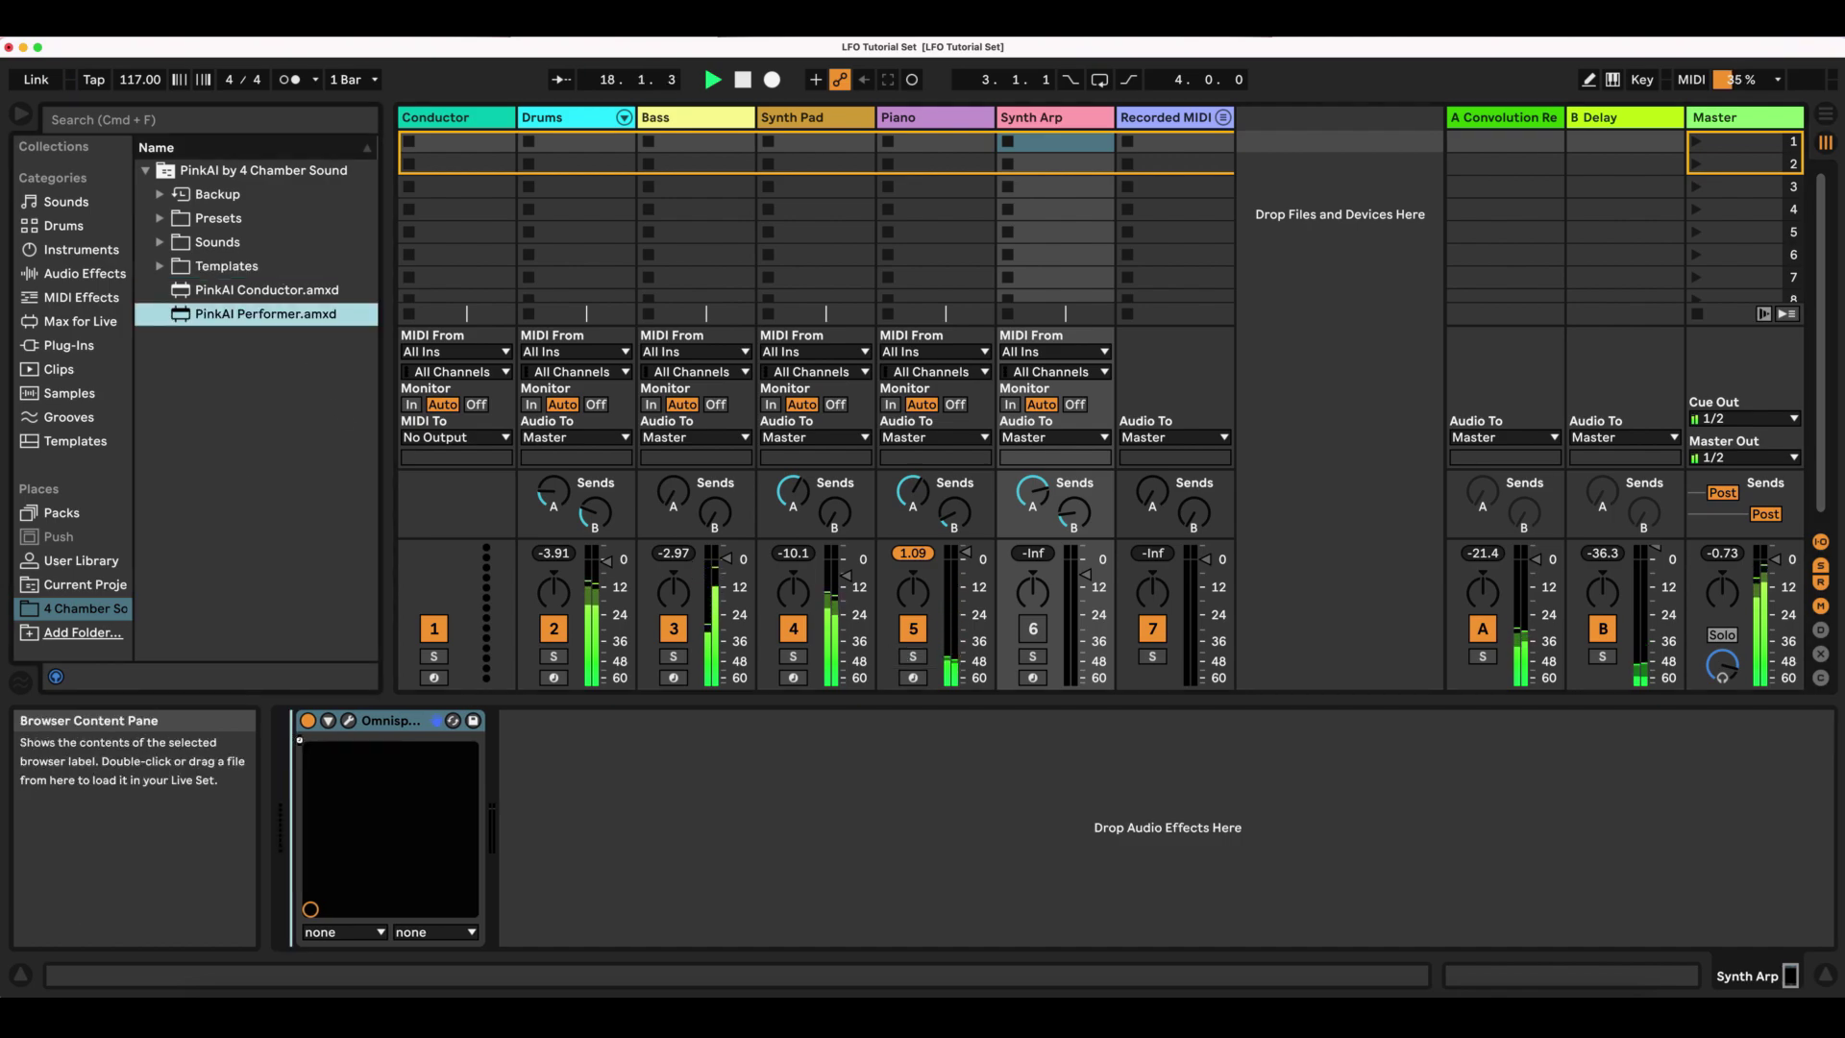
pyautogui.moveTo(297, 740); pyautogui.dragTo(297, 740)
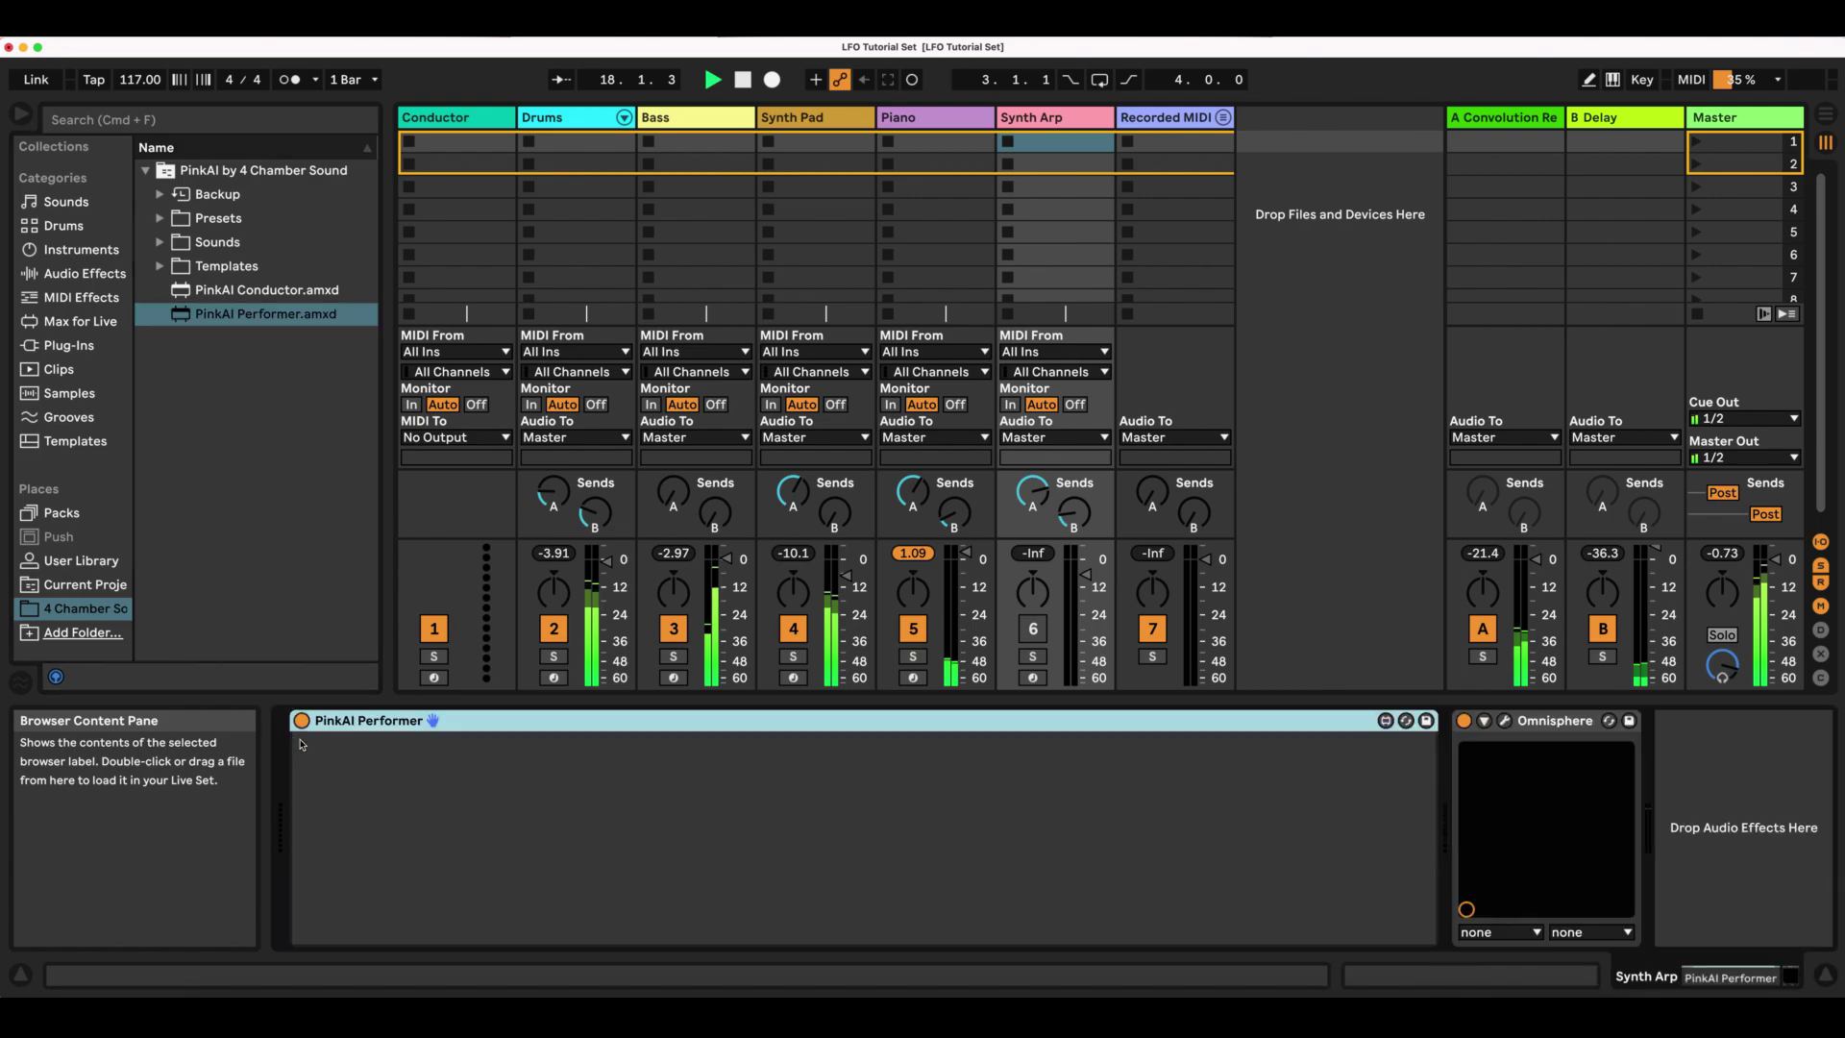
# Load the Arp 1/16 preset from the Arps bank in the Synth Arp track's PinkAI Performer.
pyautogui.click(331, 762)
pyautogui.click(327, 838)
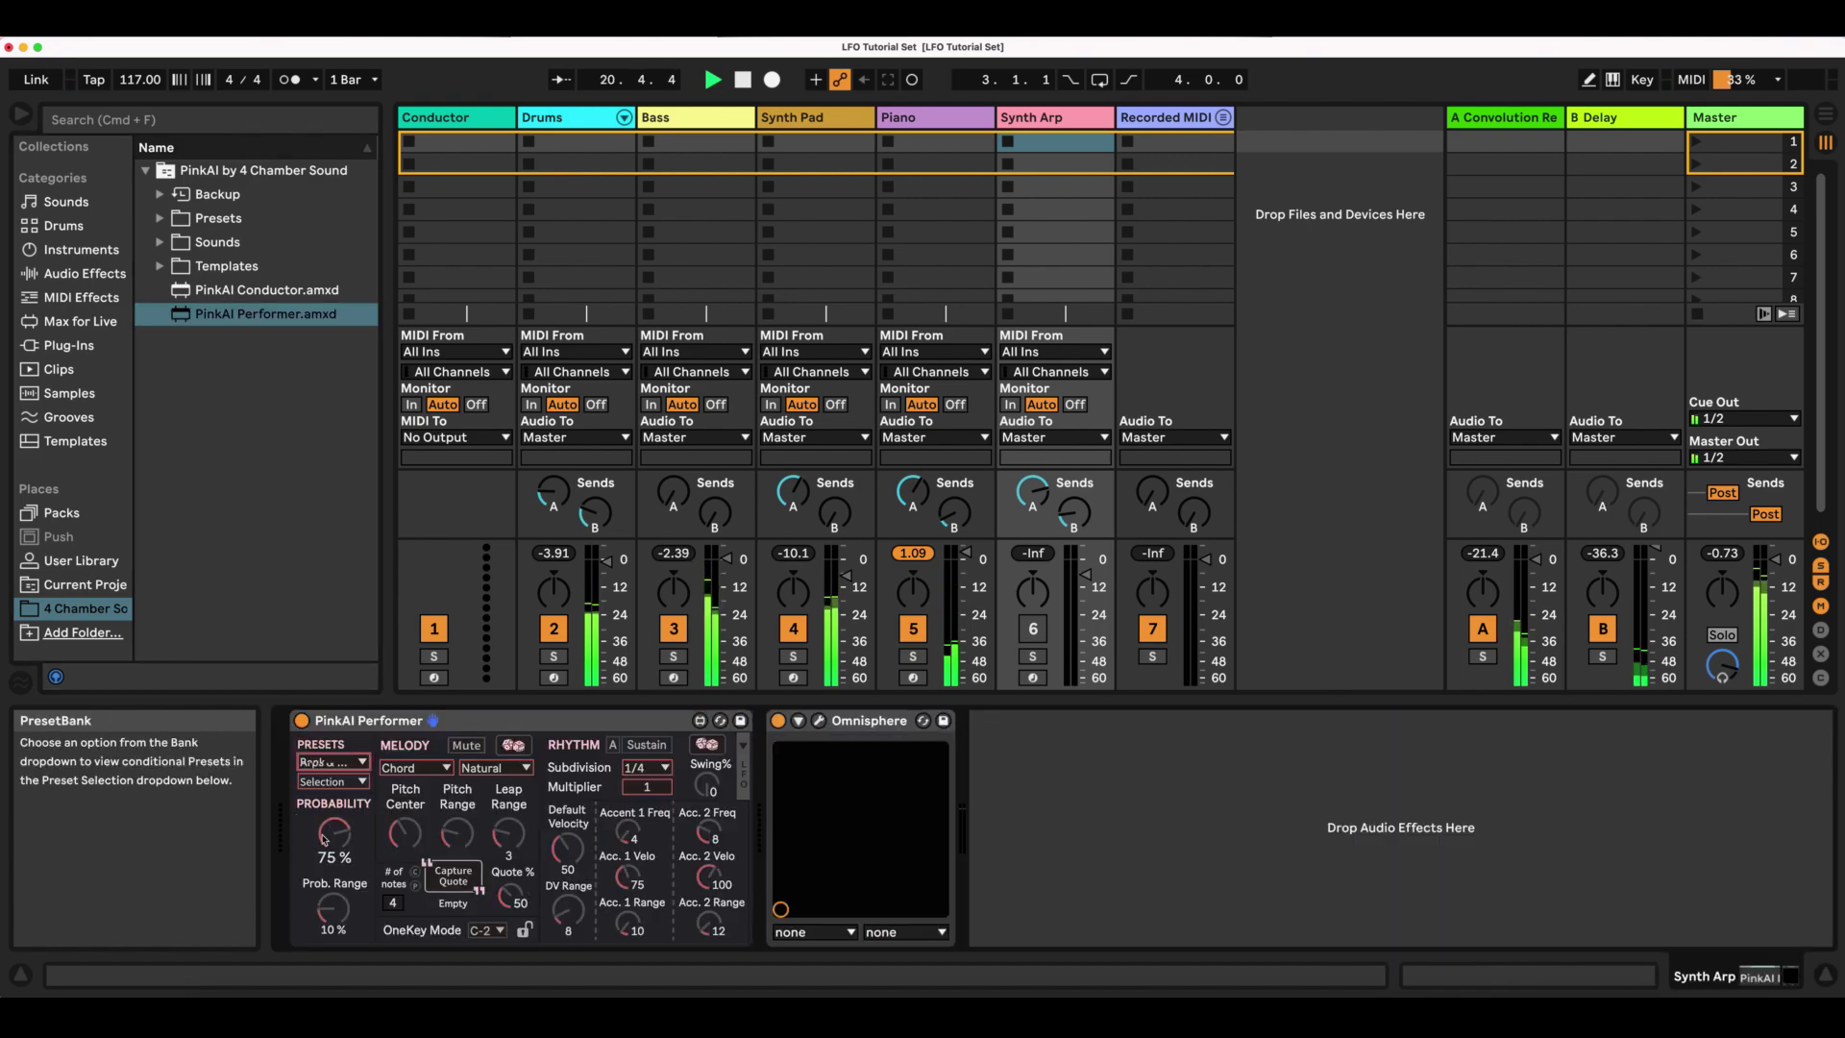
pyautogui.click(331, 781)
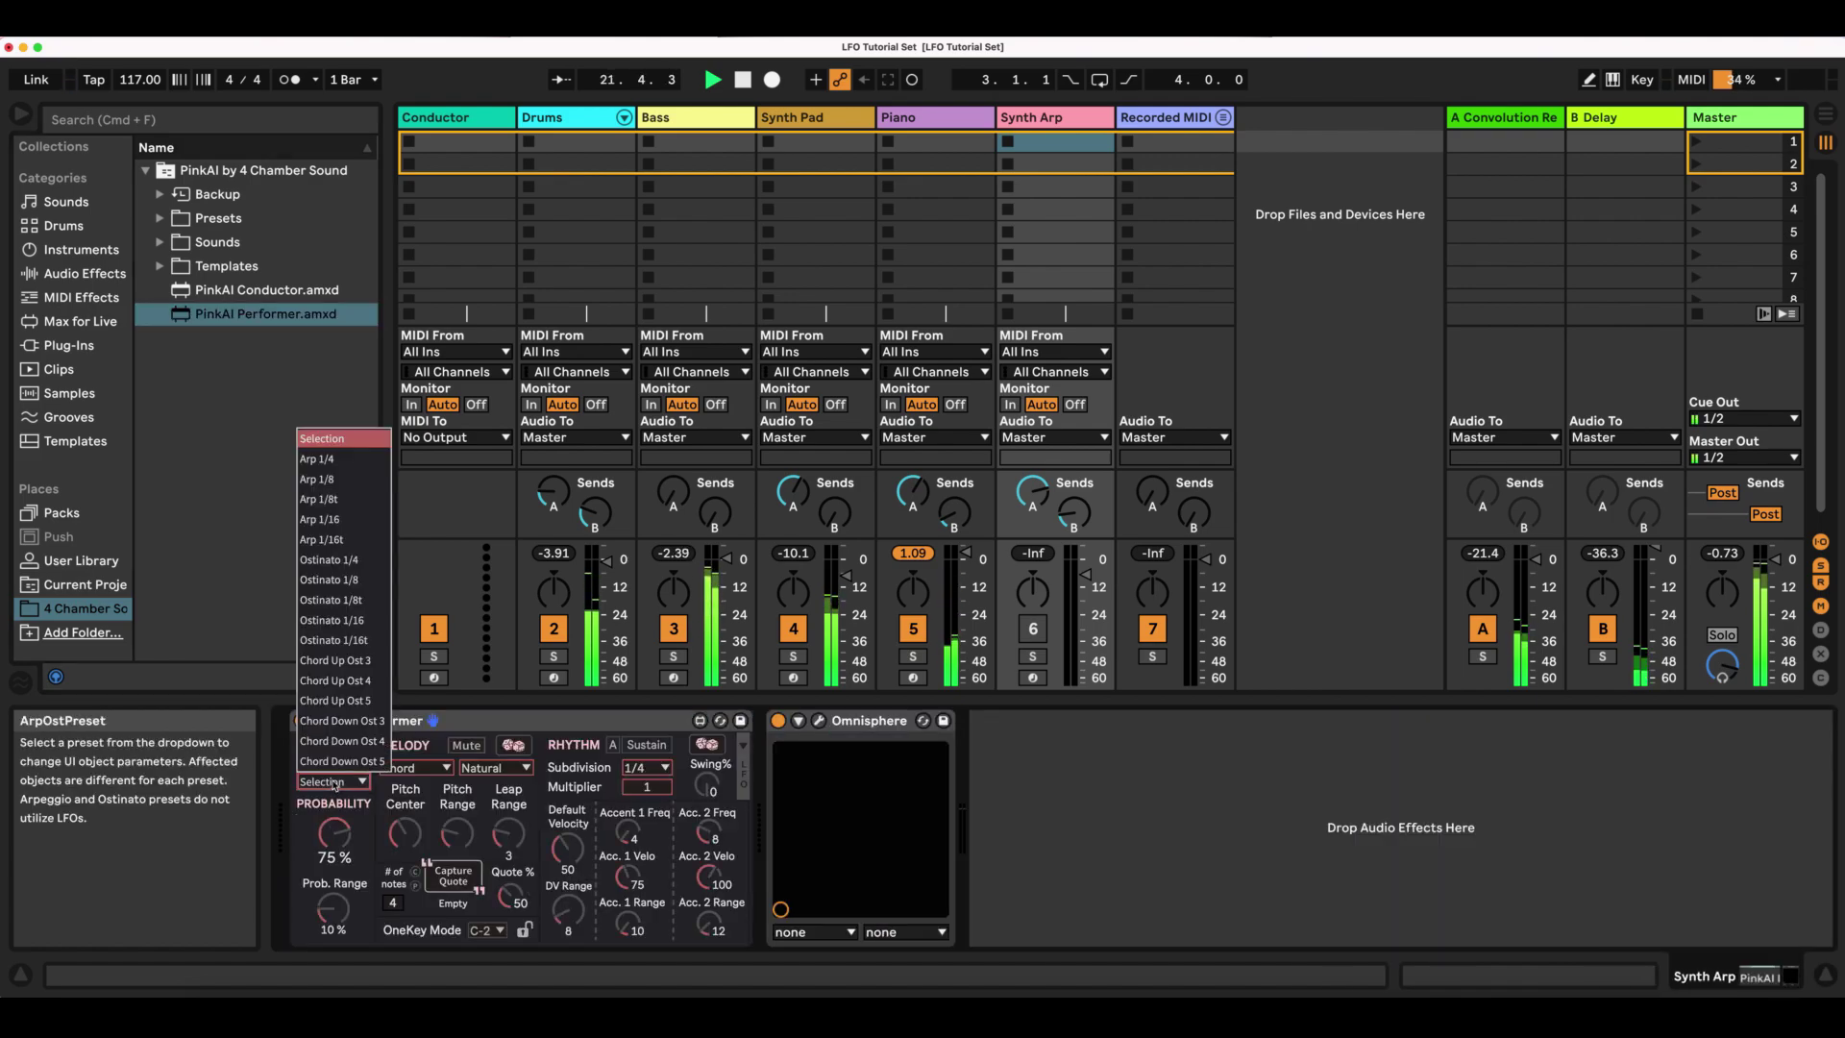
pyautogui.click(322, 519)
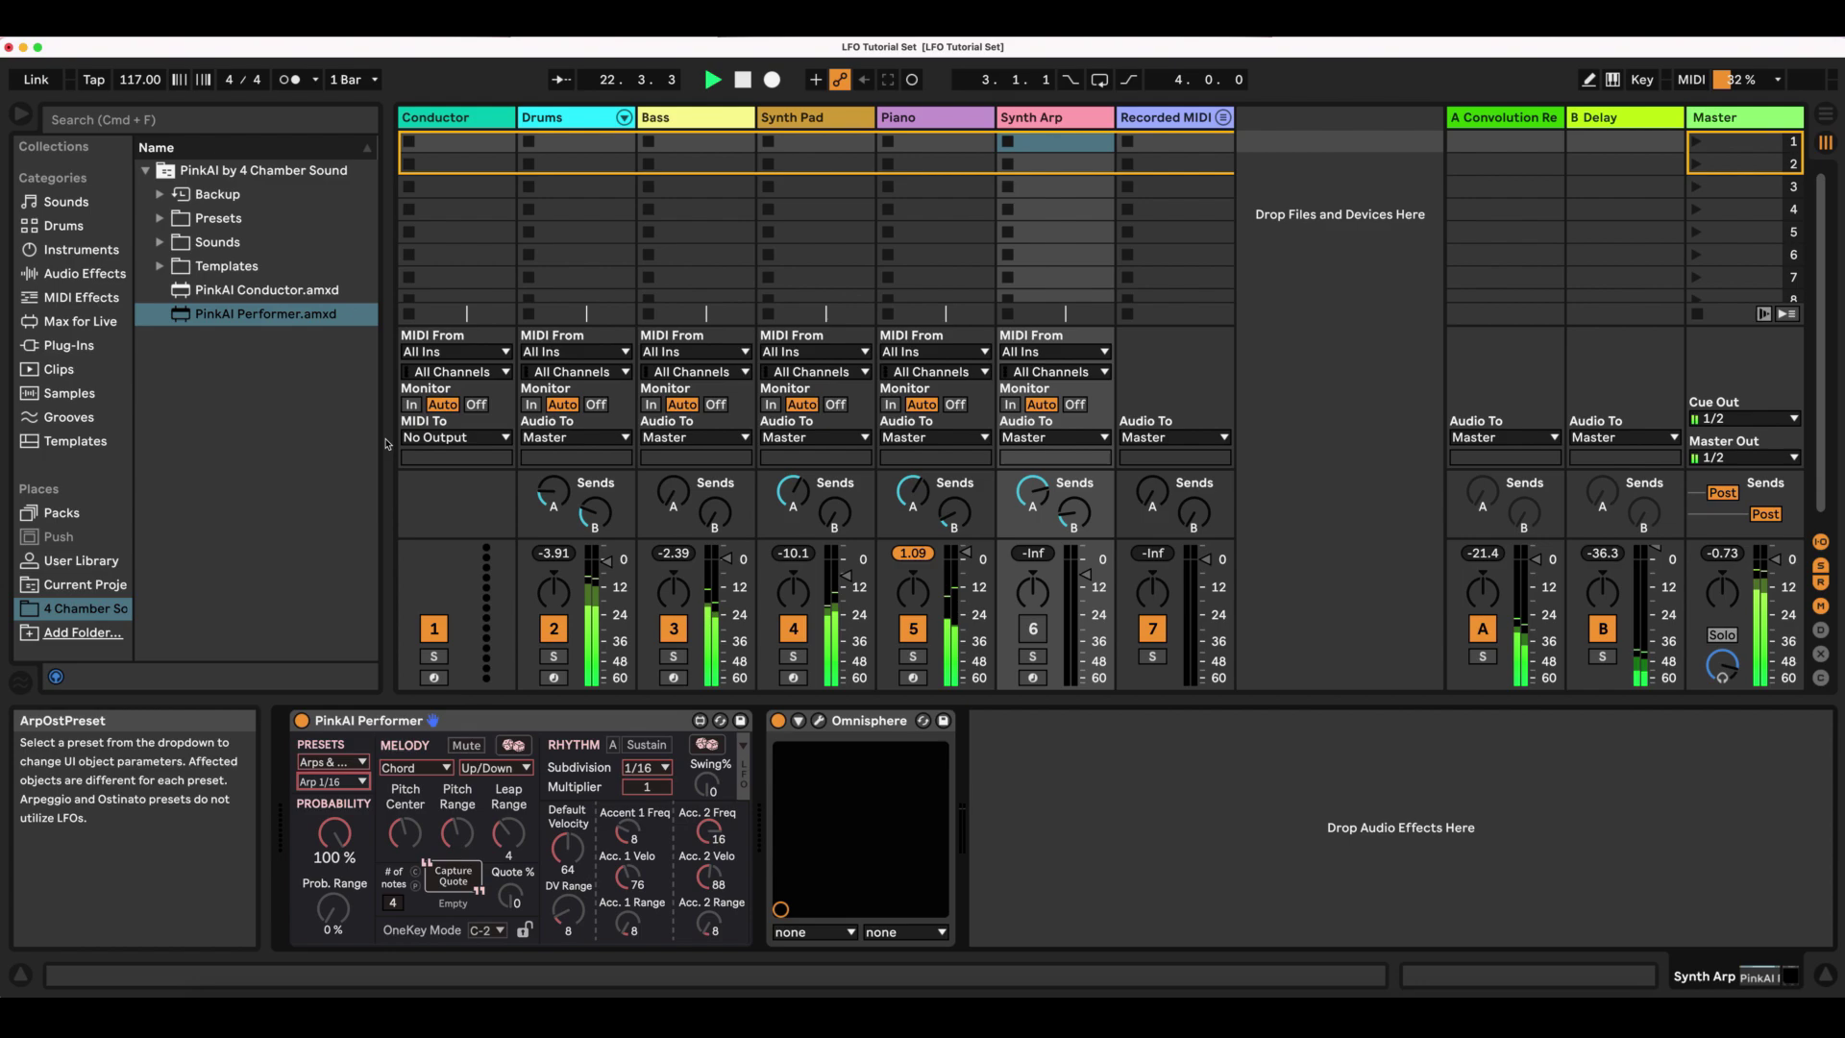
# Activate the PinkAI Conductor again and unmute the Synth Arp track.
pyautogui.click(440, 144)
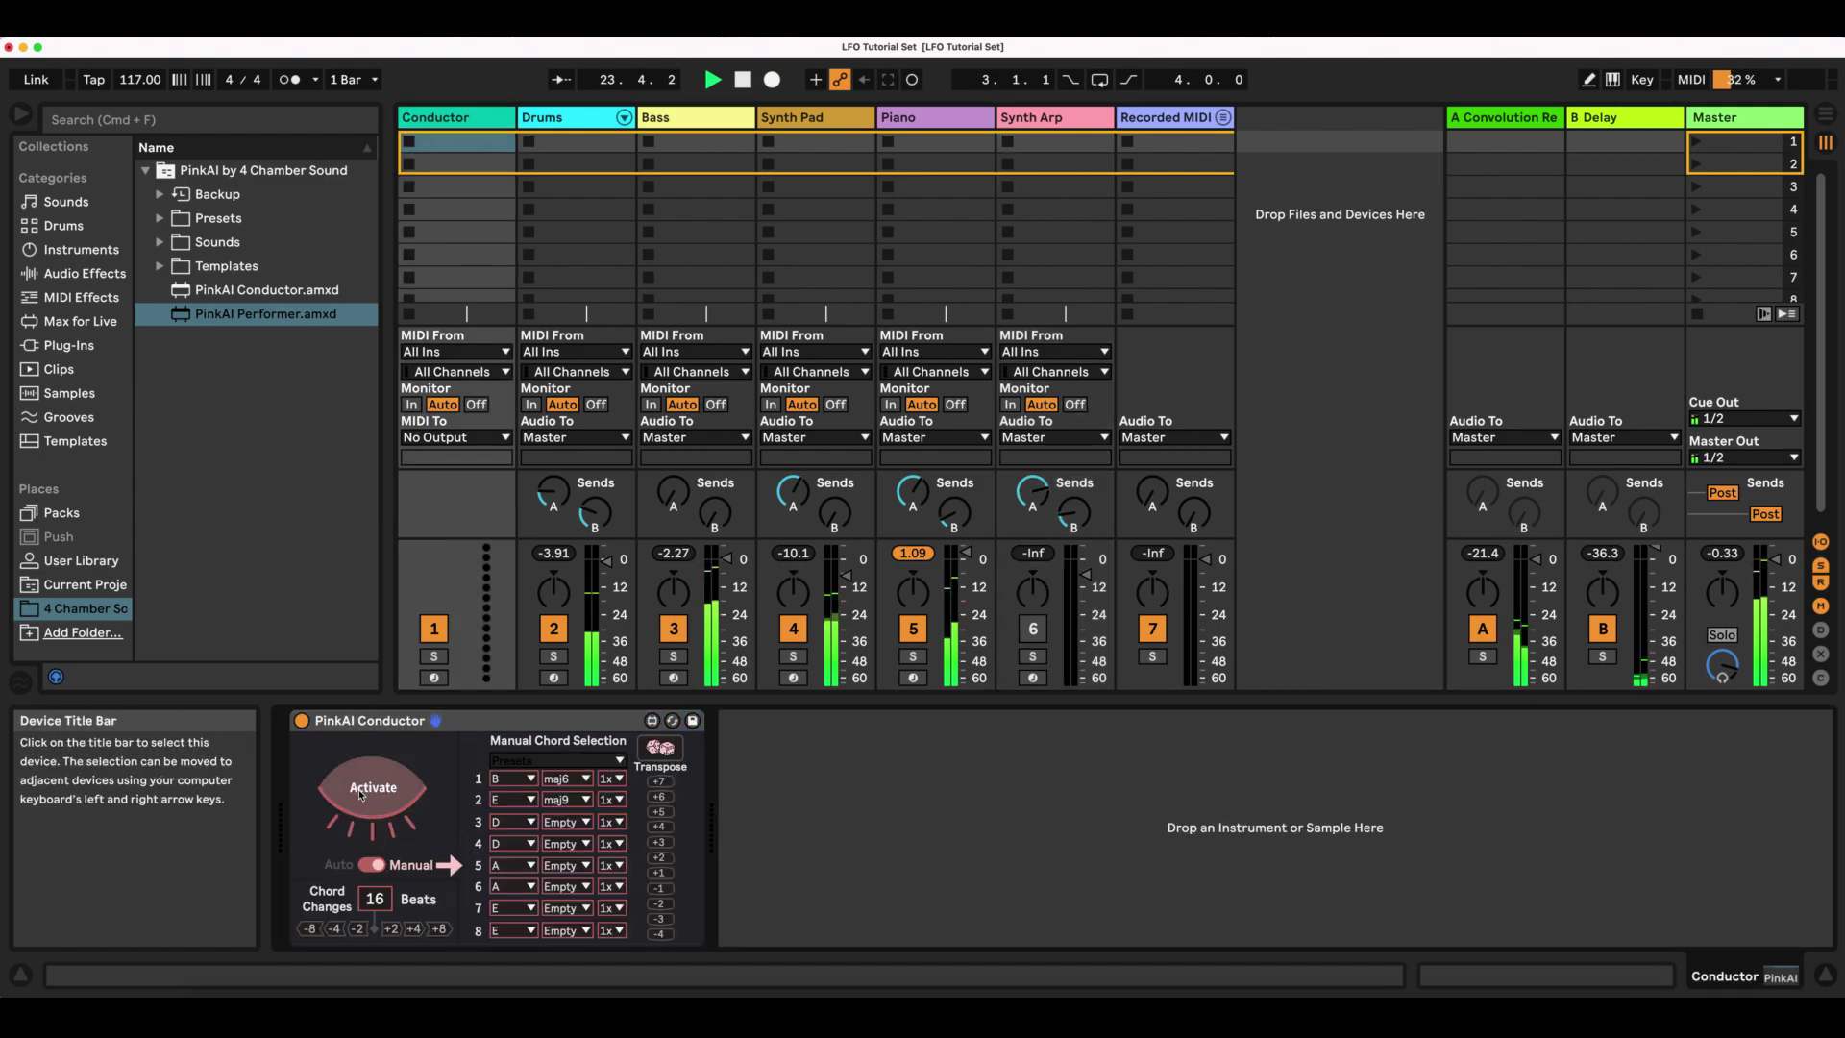
pyautogui.click(360, 794)
pyautogui.click(1037, 141)
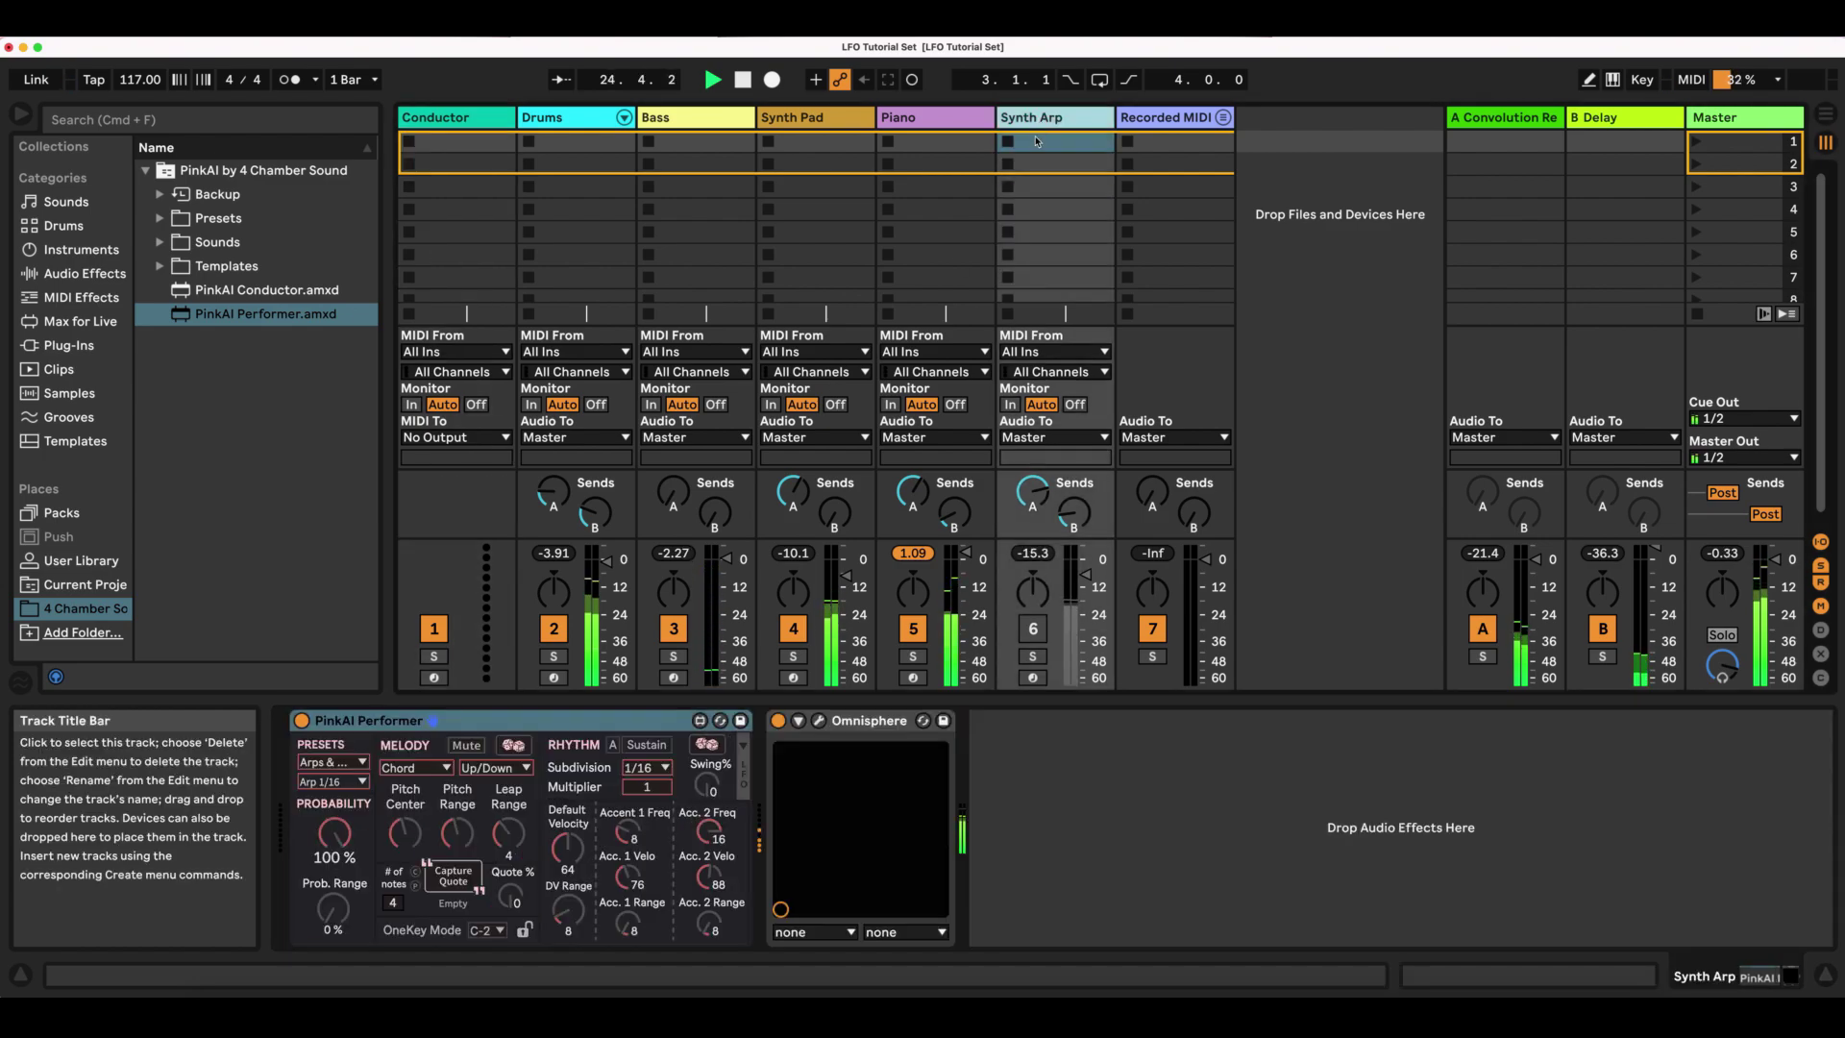
pyautogui.click(1033, 629)
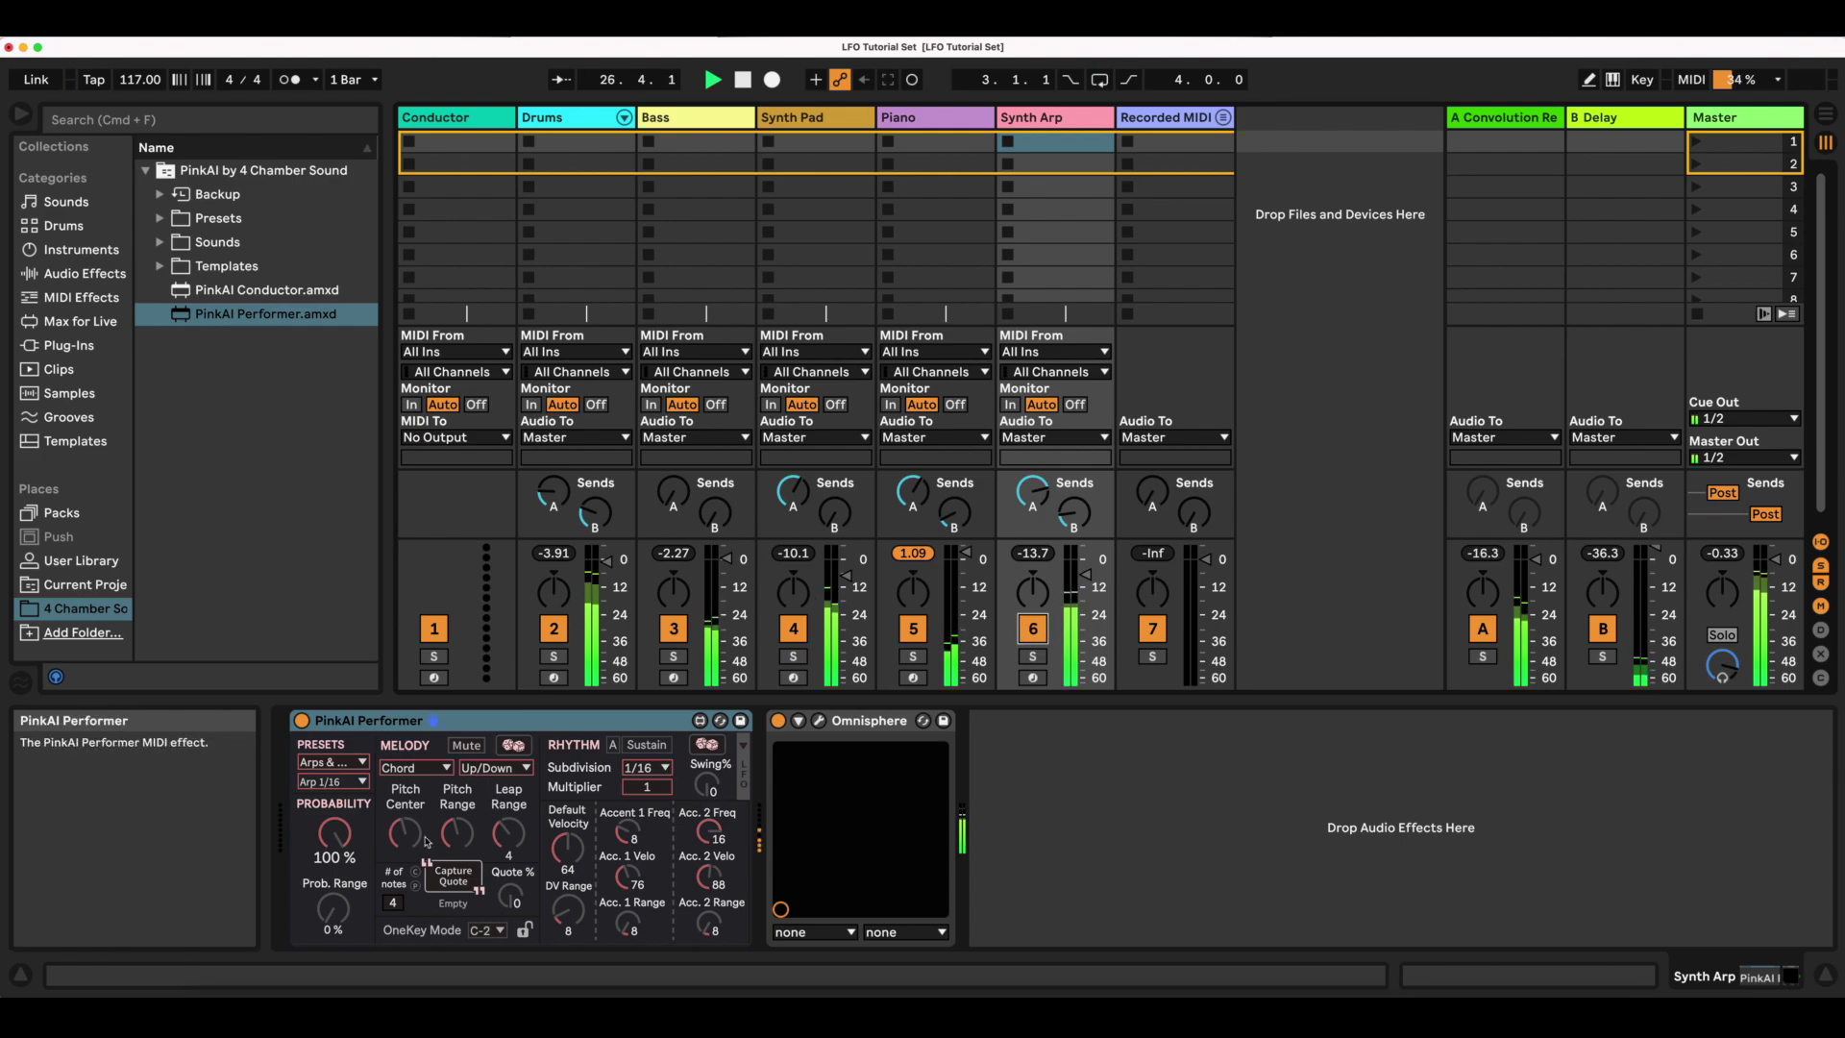
# Show the Performer's LFO section with LFO 1's waveform graph, and assign LFO 1 to the PitchCtr parameter.
pyautogui.click(742, 748)
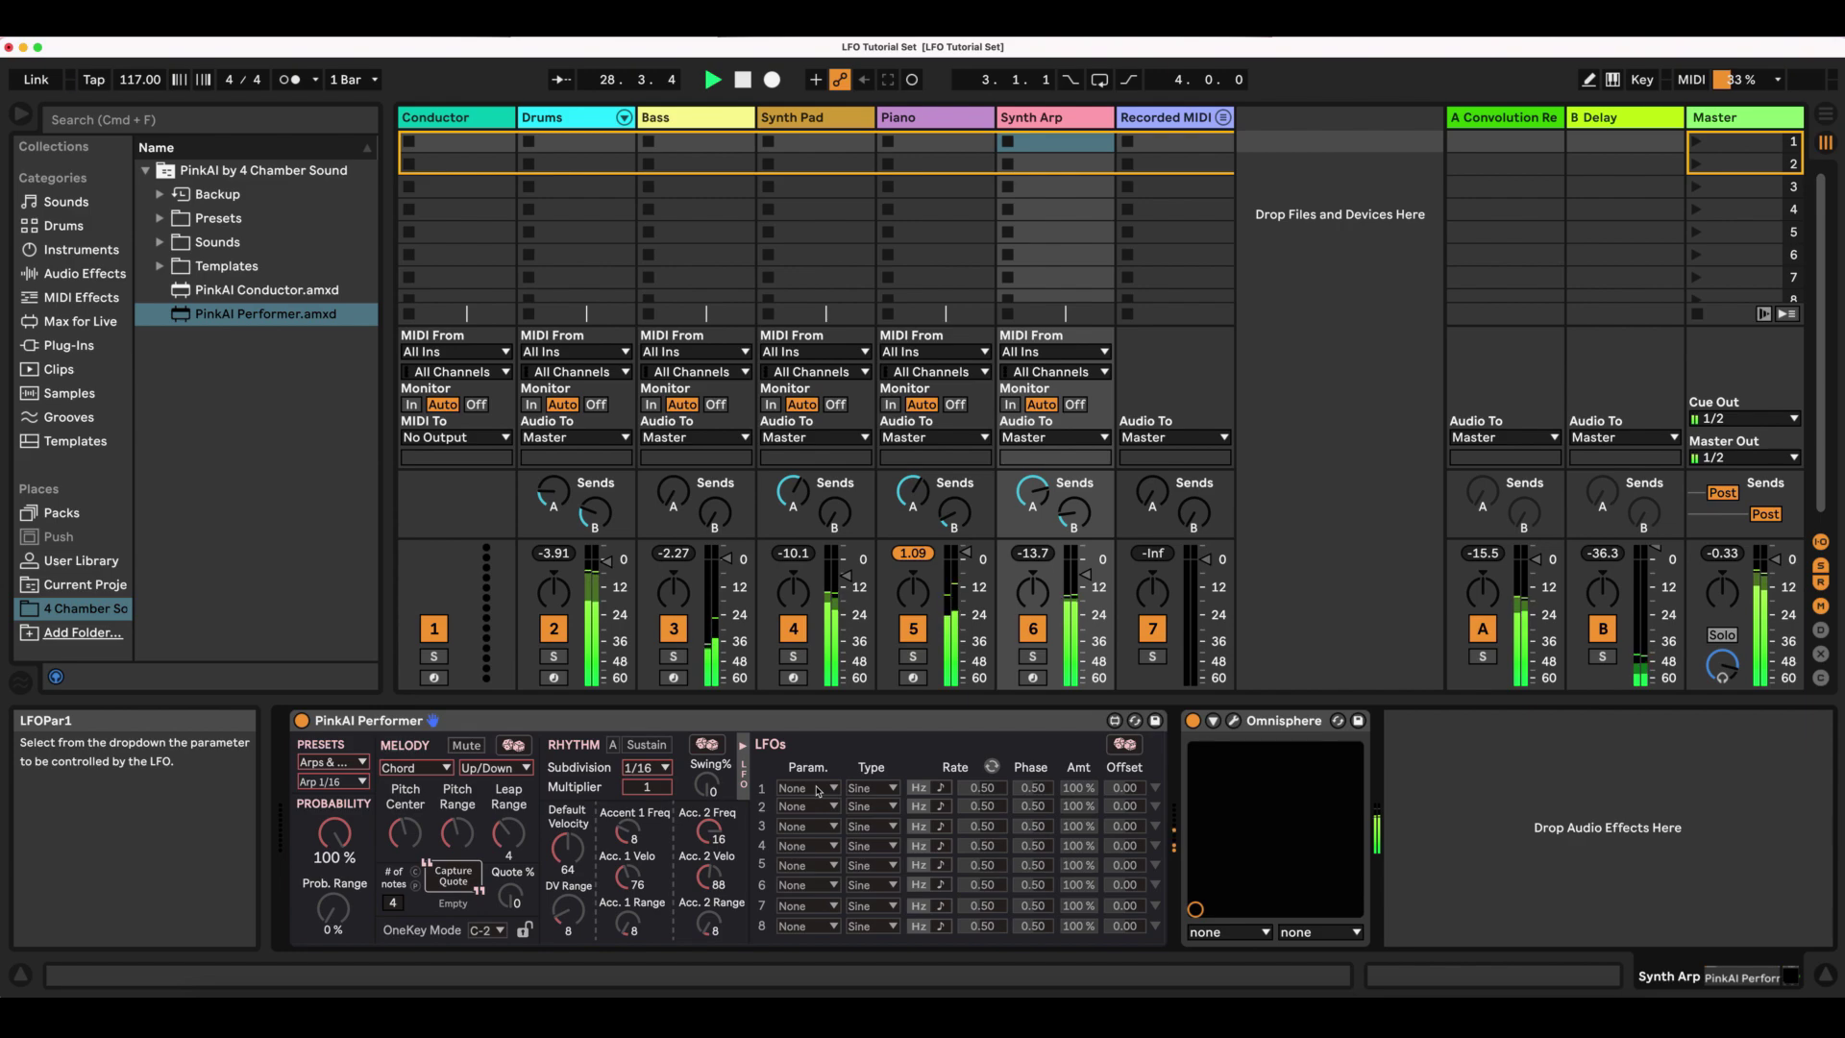
pyautogui.click(1155, 790)
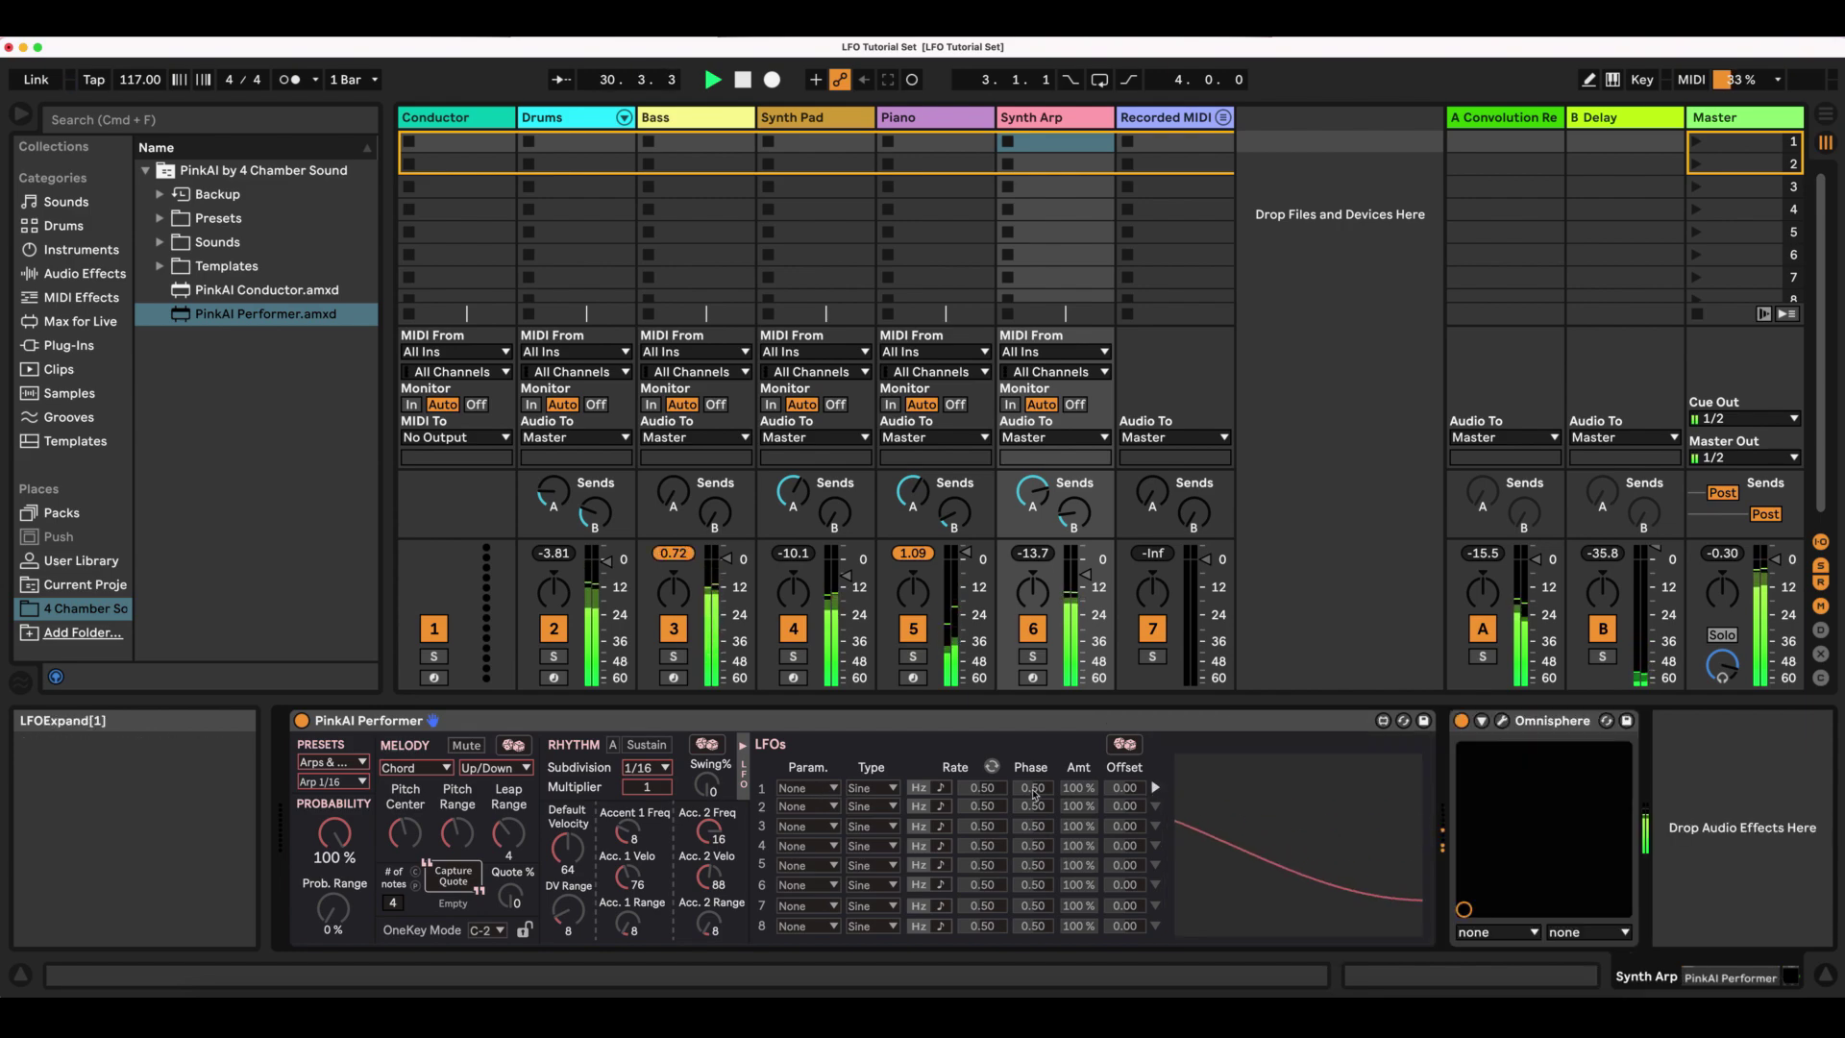
pyautogui.click(834, 790)
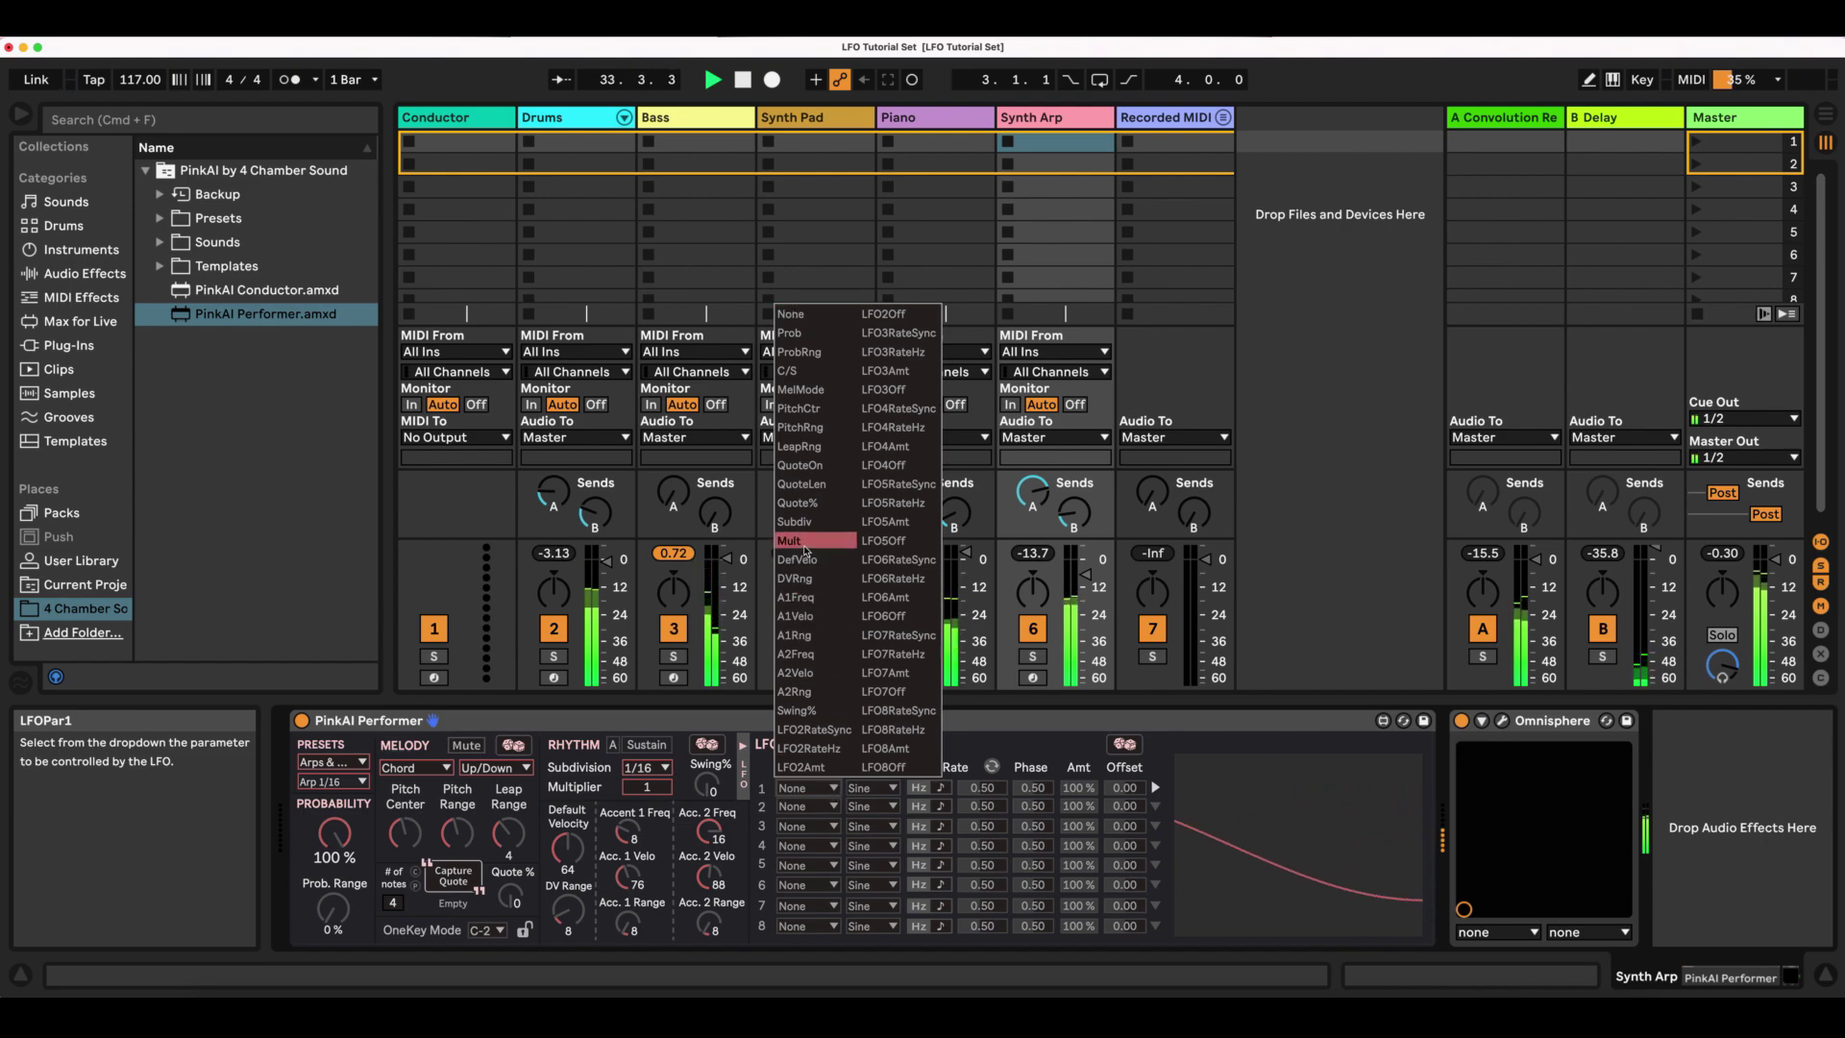
pyautogui.click(798, 409)
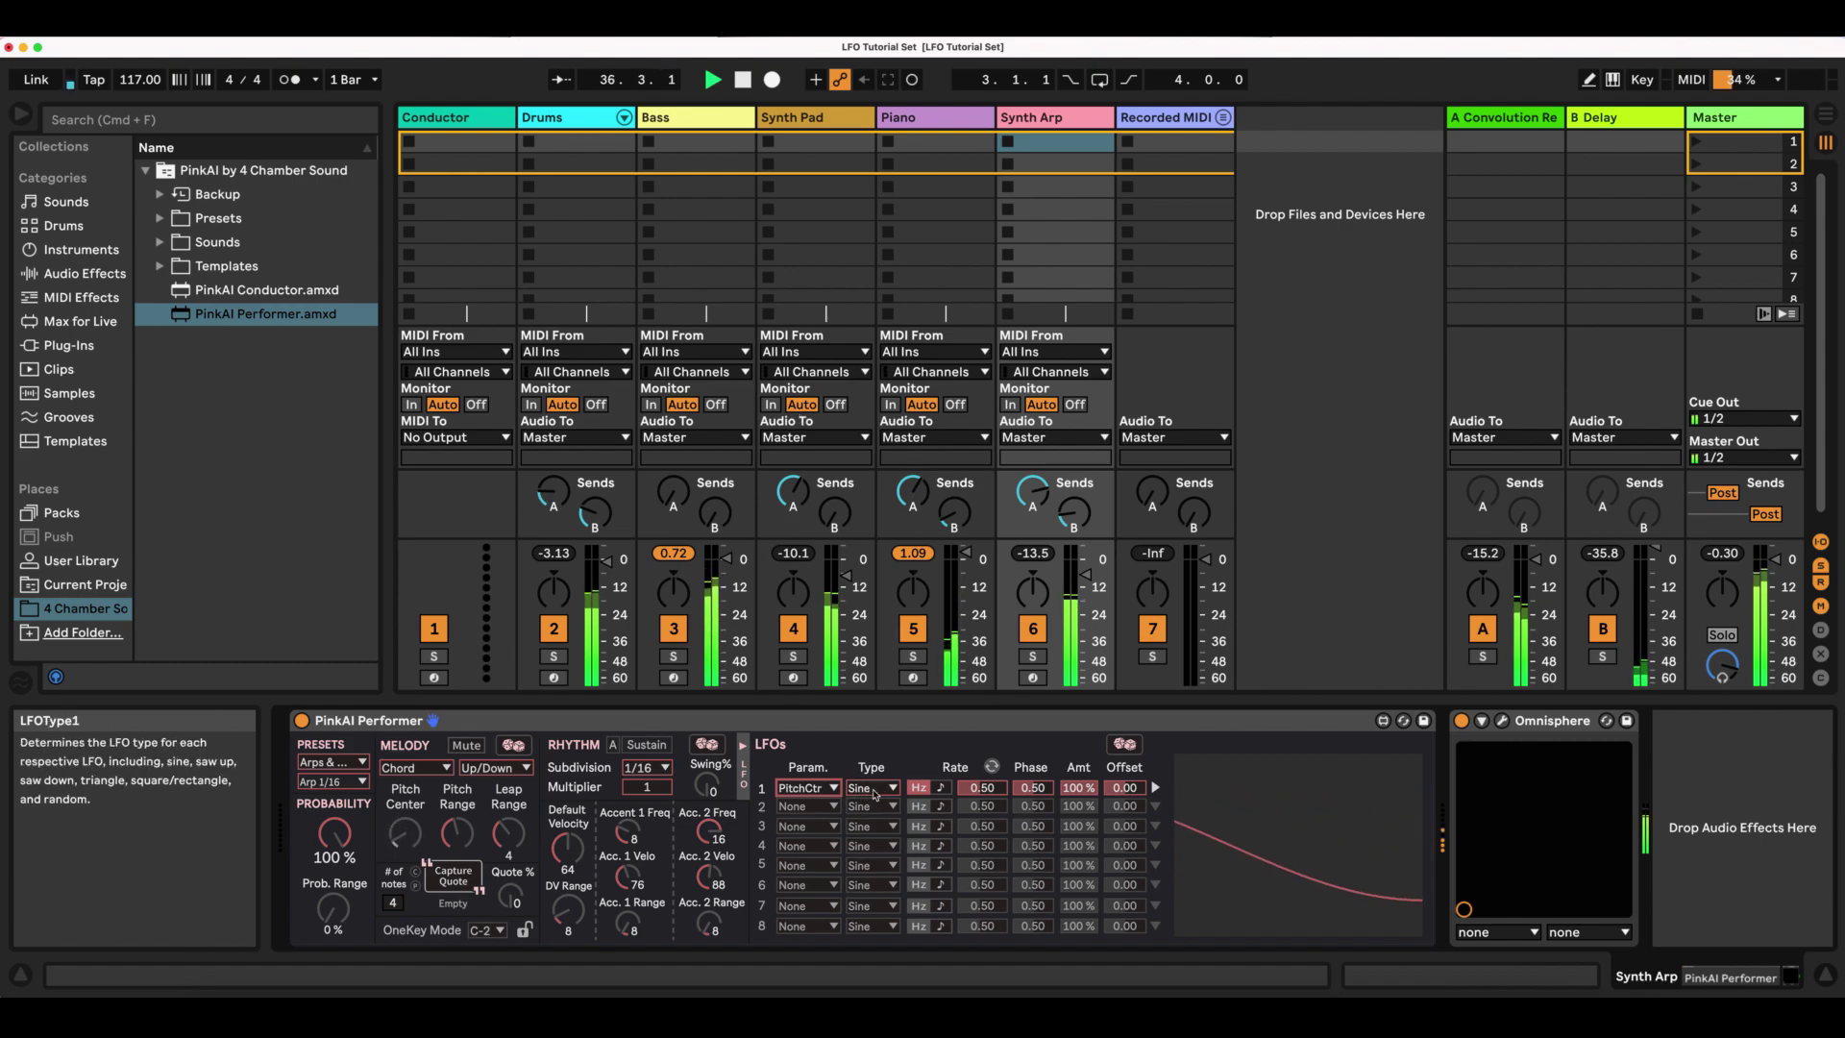
# Try the SawUp and then the SawDn wave type on LFO 1.
pyautogui.click(874, 789)
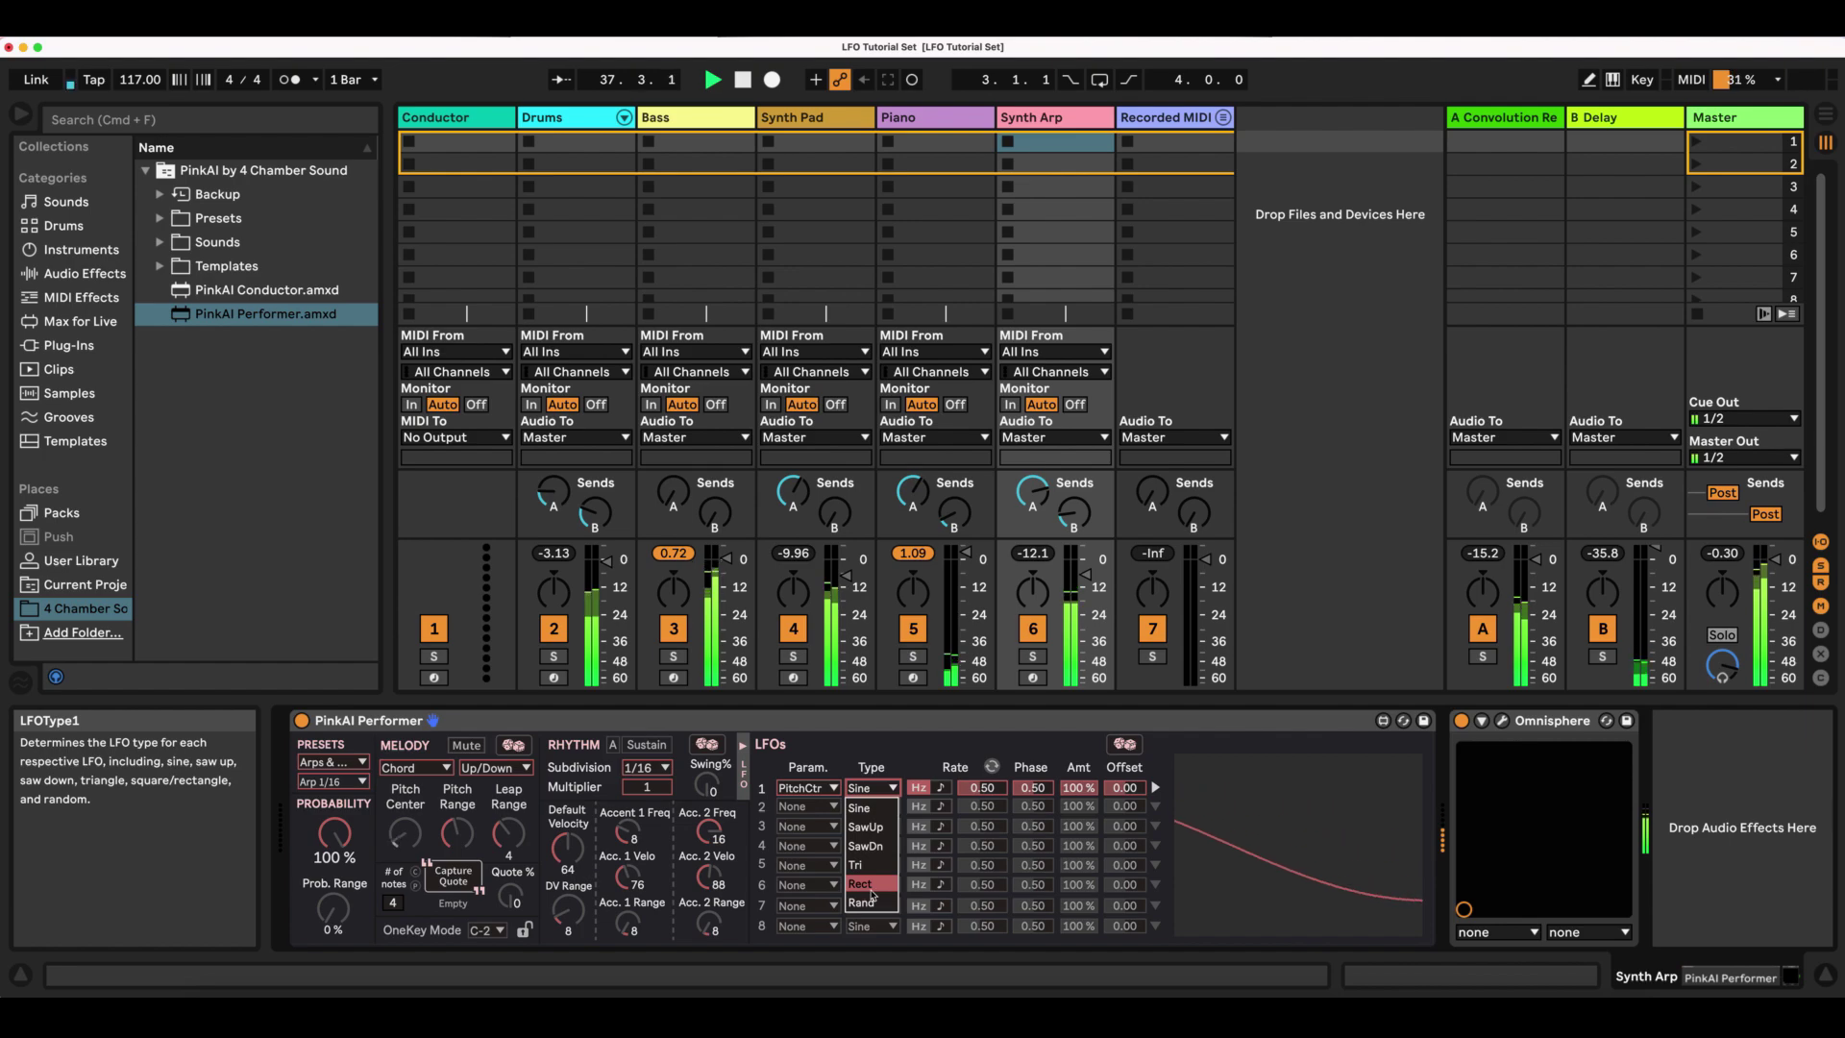
pyautogui.click(878, 825)
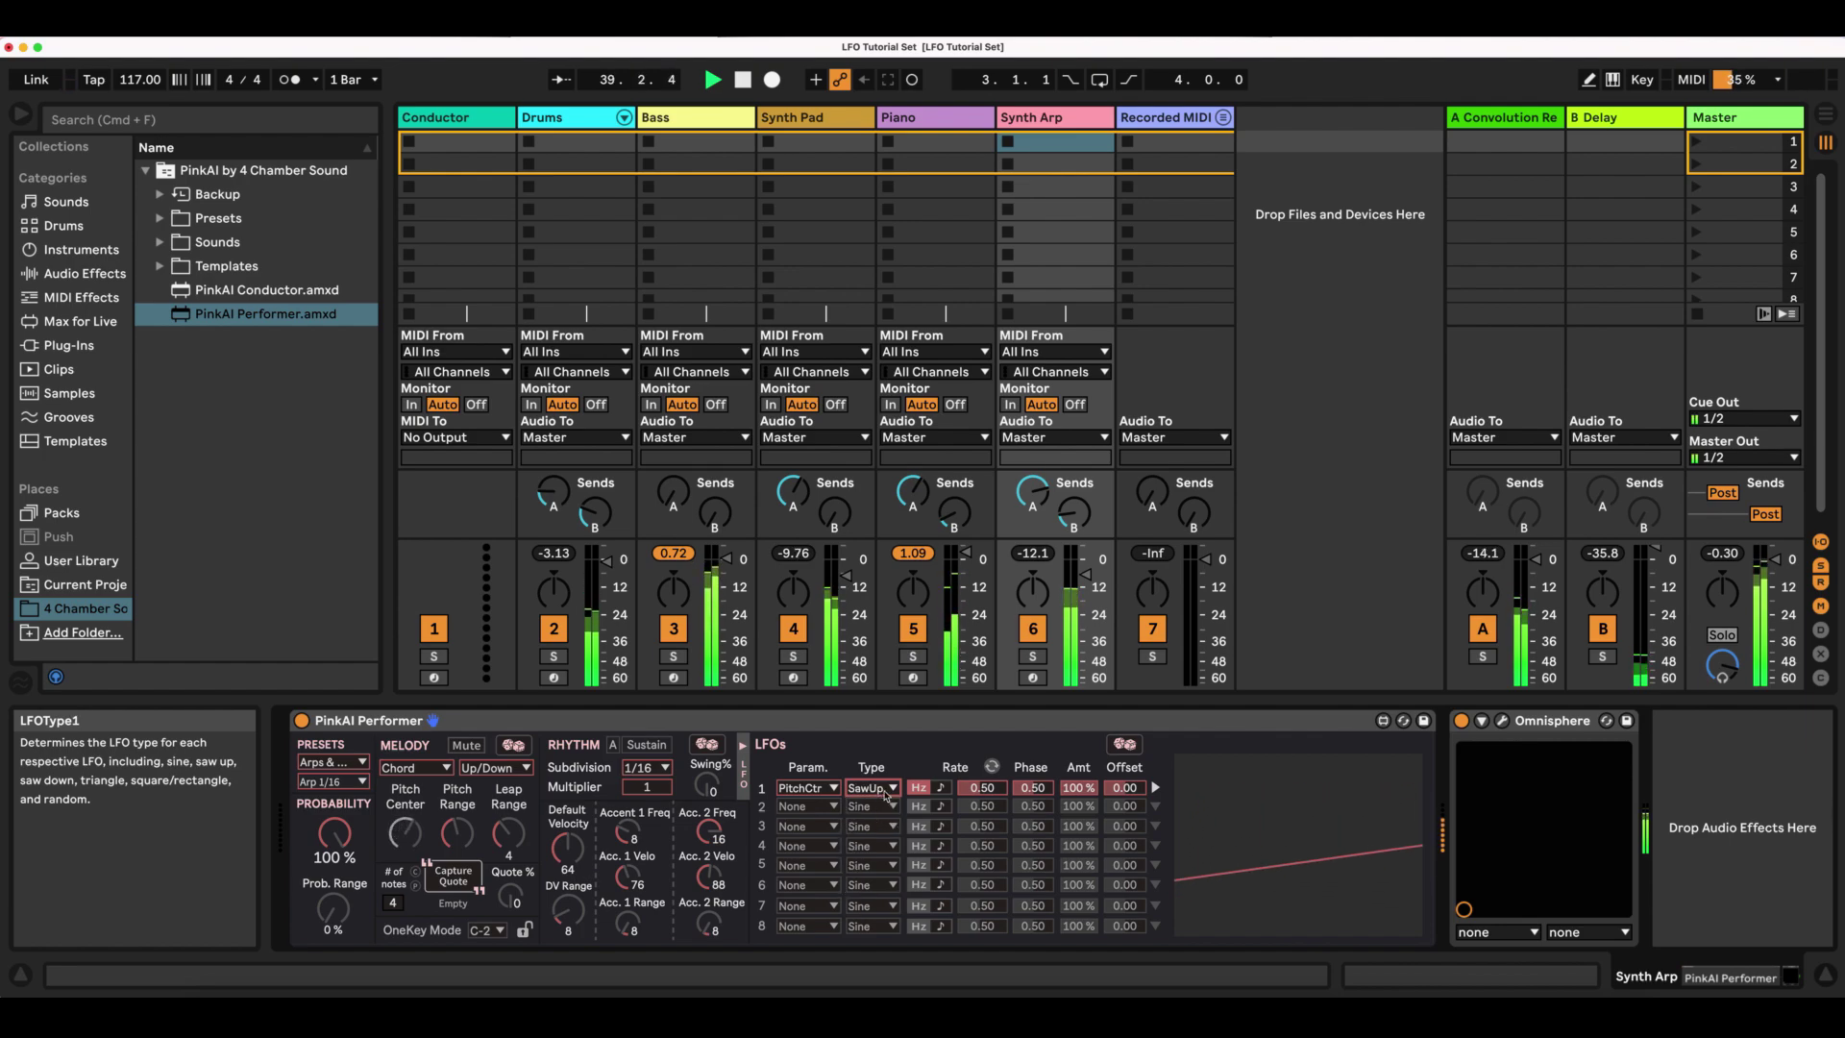
pyautogui.click(886, 793)
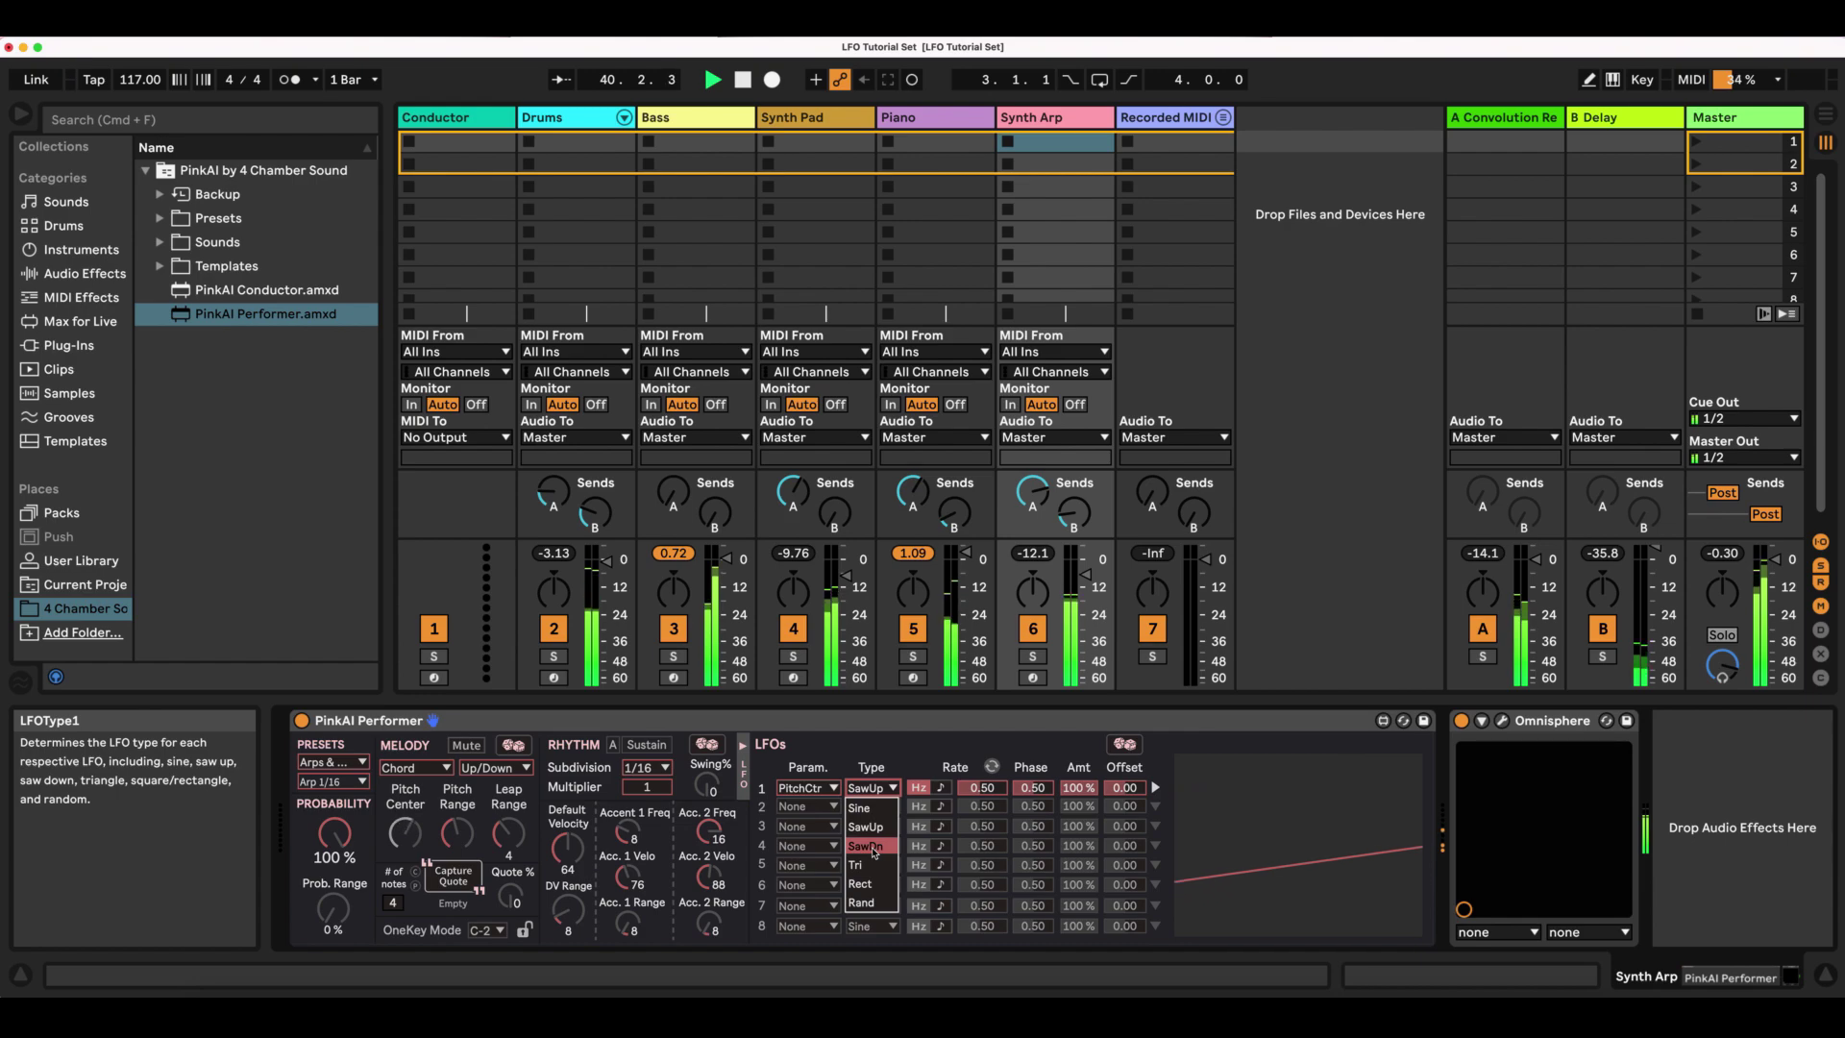
pyautogui.click(875, 852)
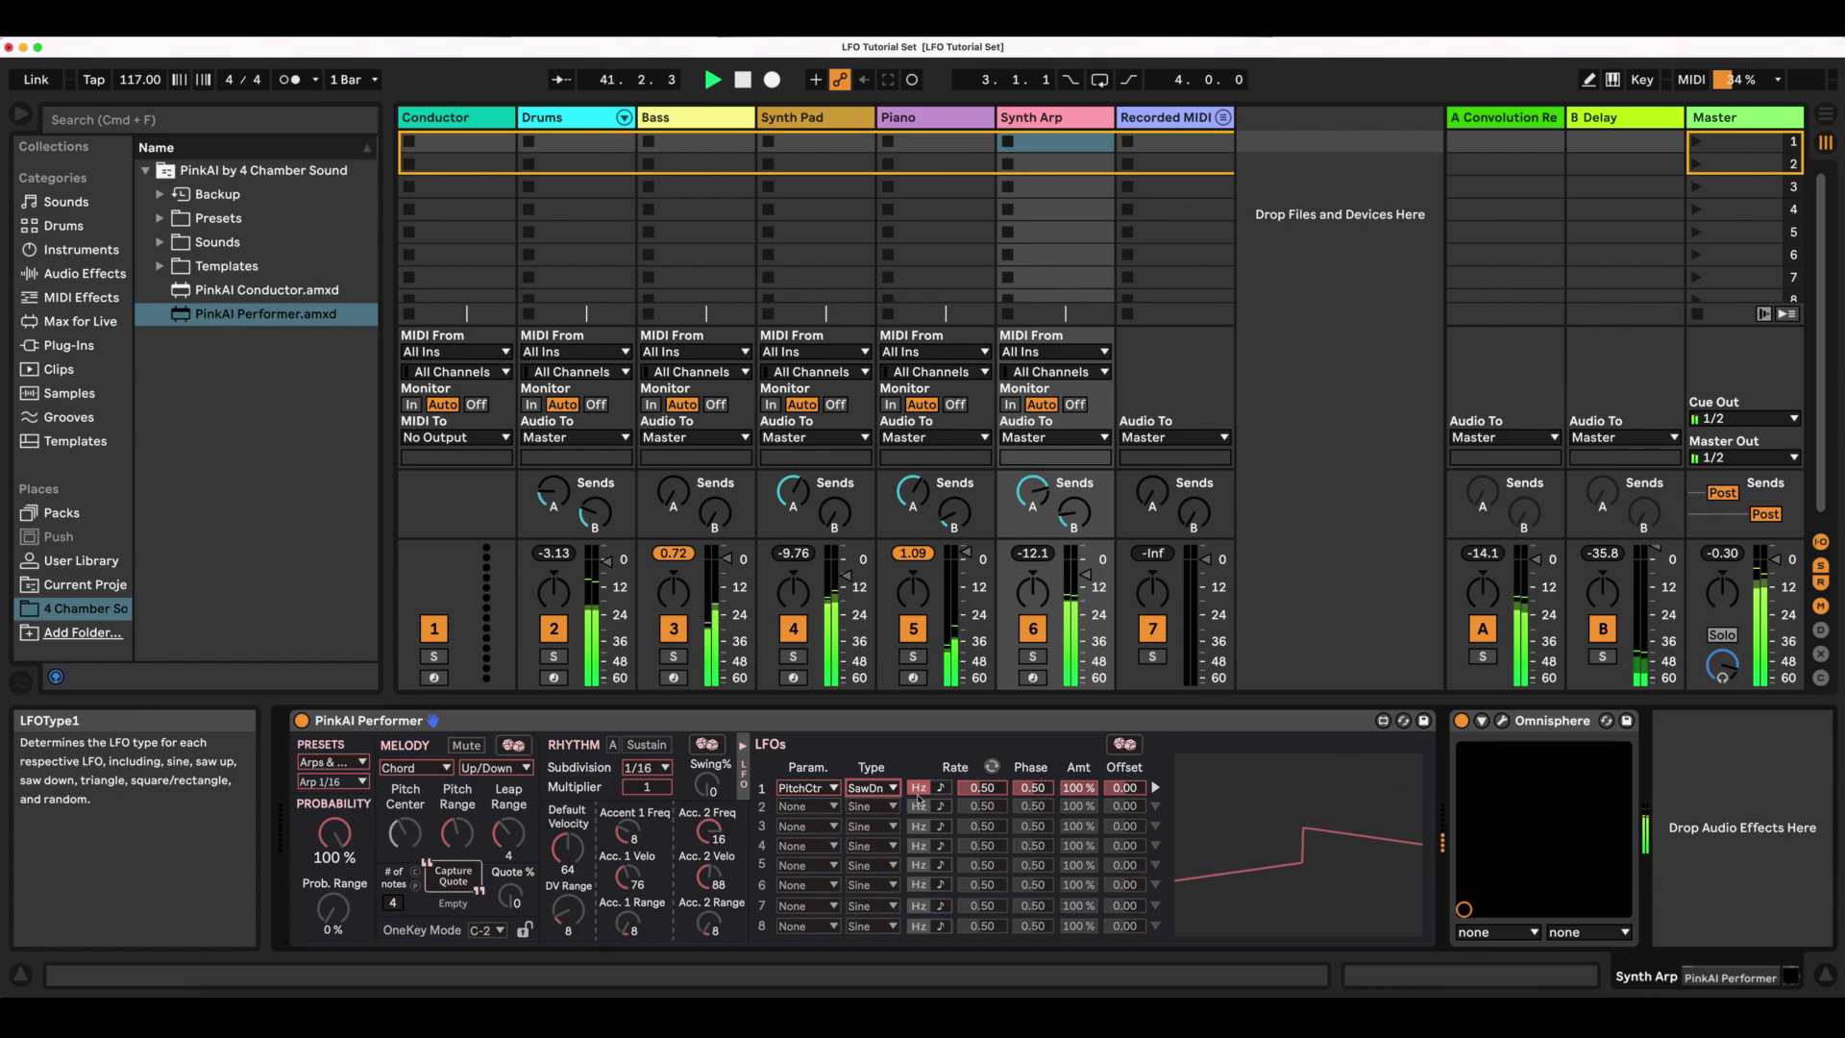
# Reduce LFO 1's amount to 51% and set its wave type to Sine.
pyautogui.moveTo(1077, 787); pyautogui.dragTo(1077, 807)
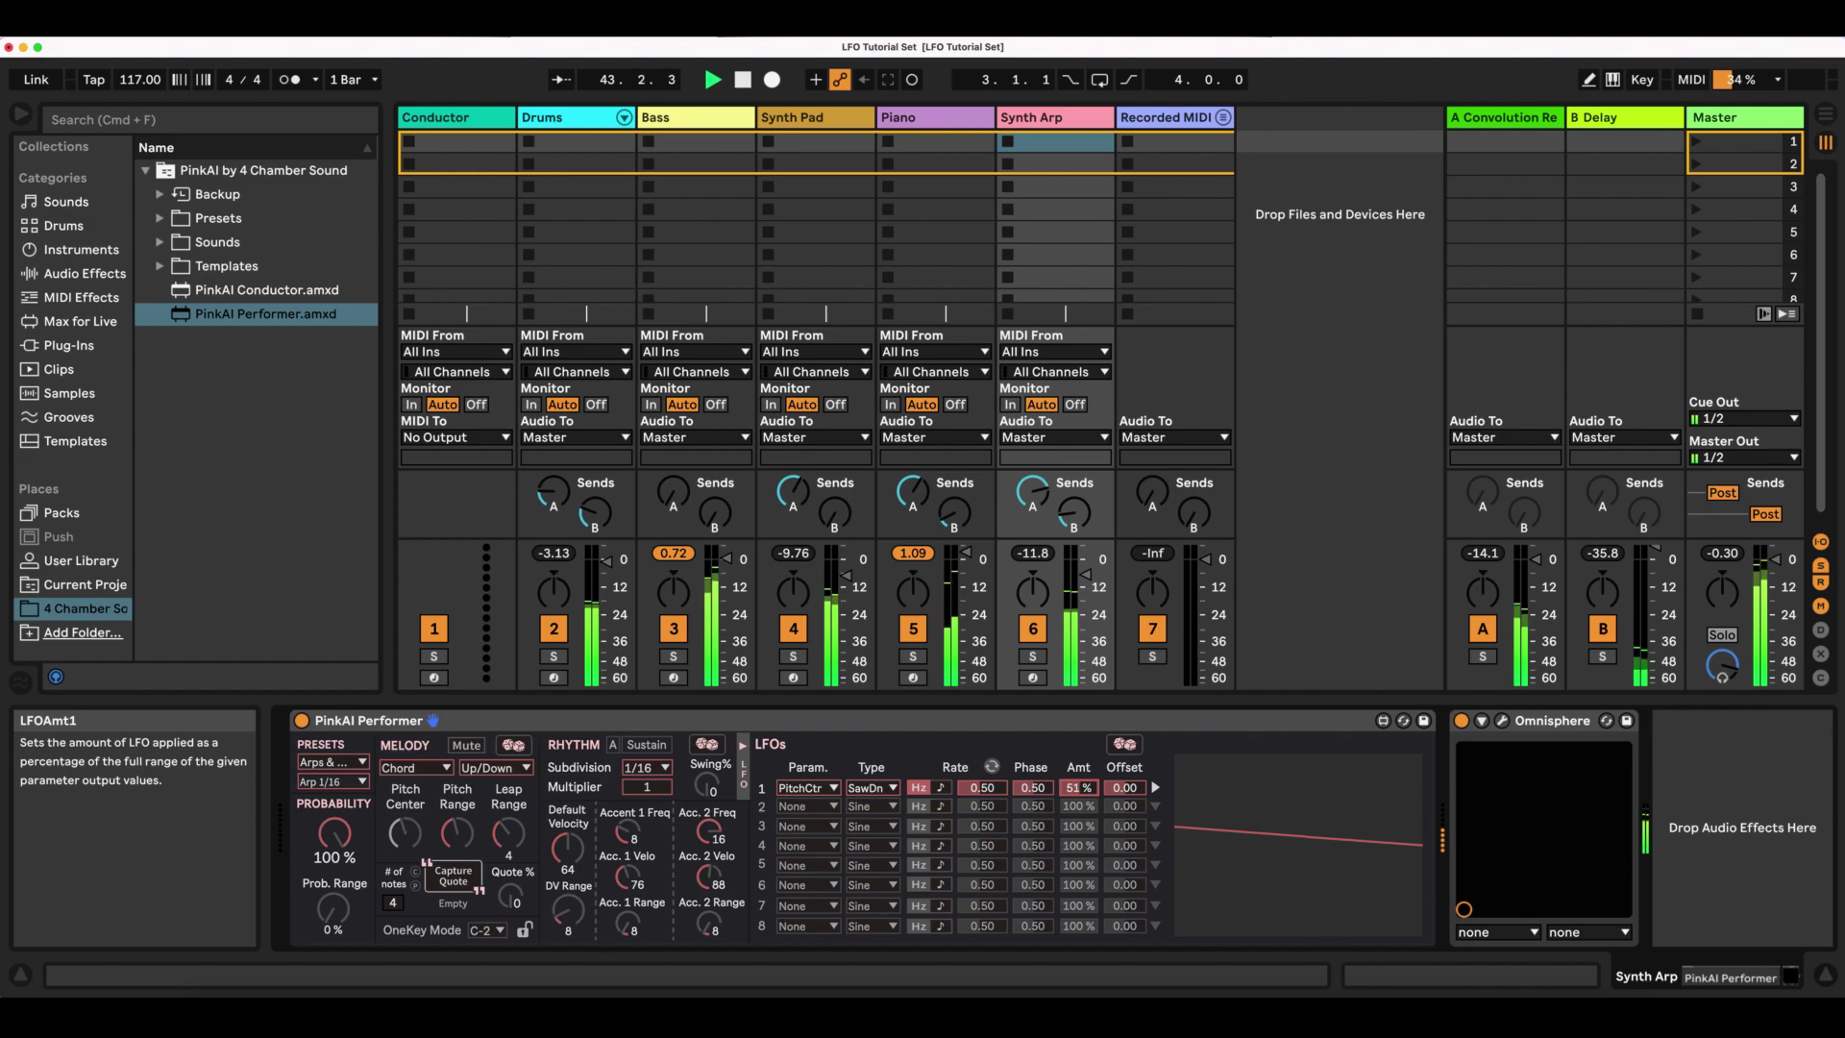
pyautogui.click(871, 788)
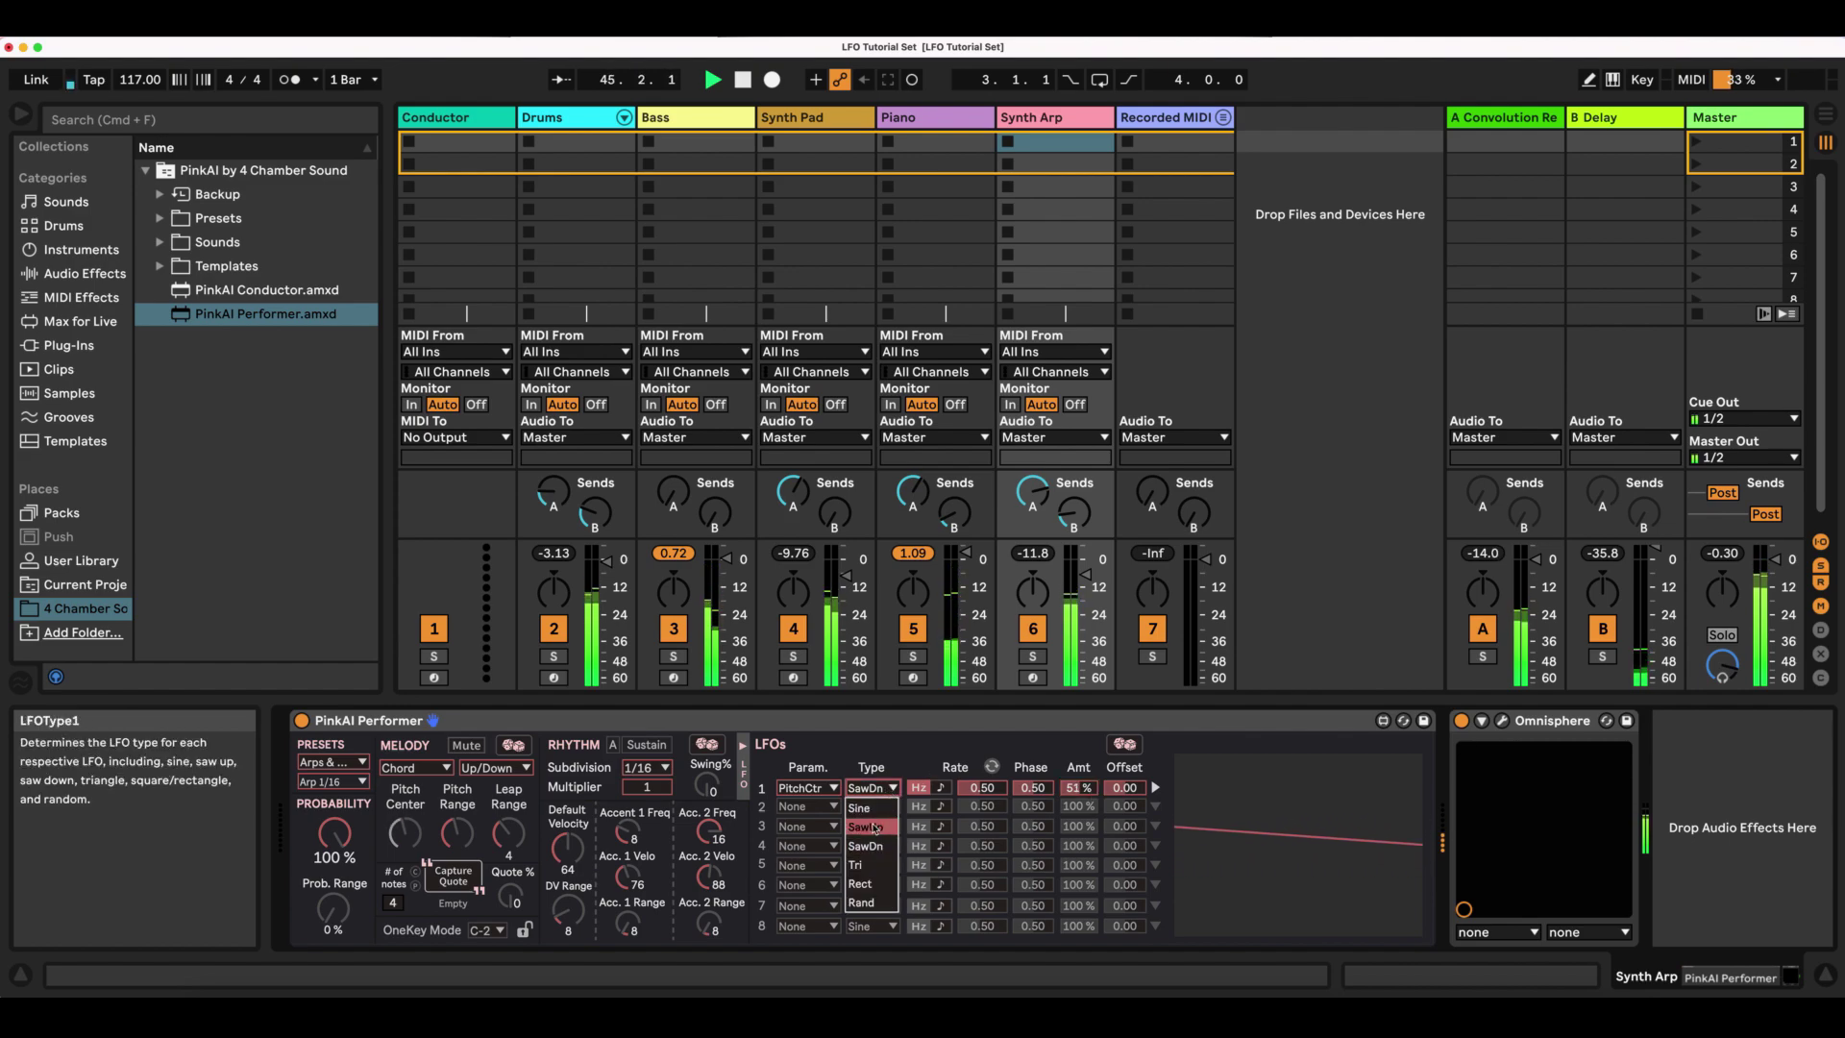
pyautogui.click(879, 809)
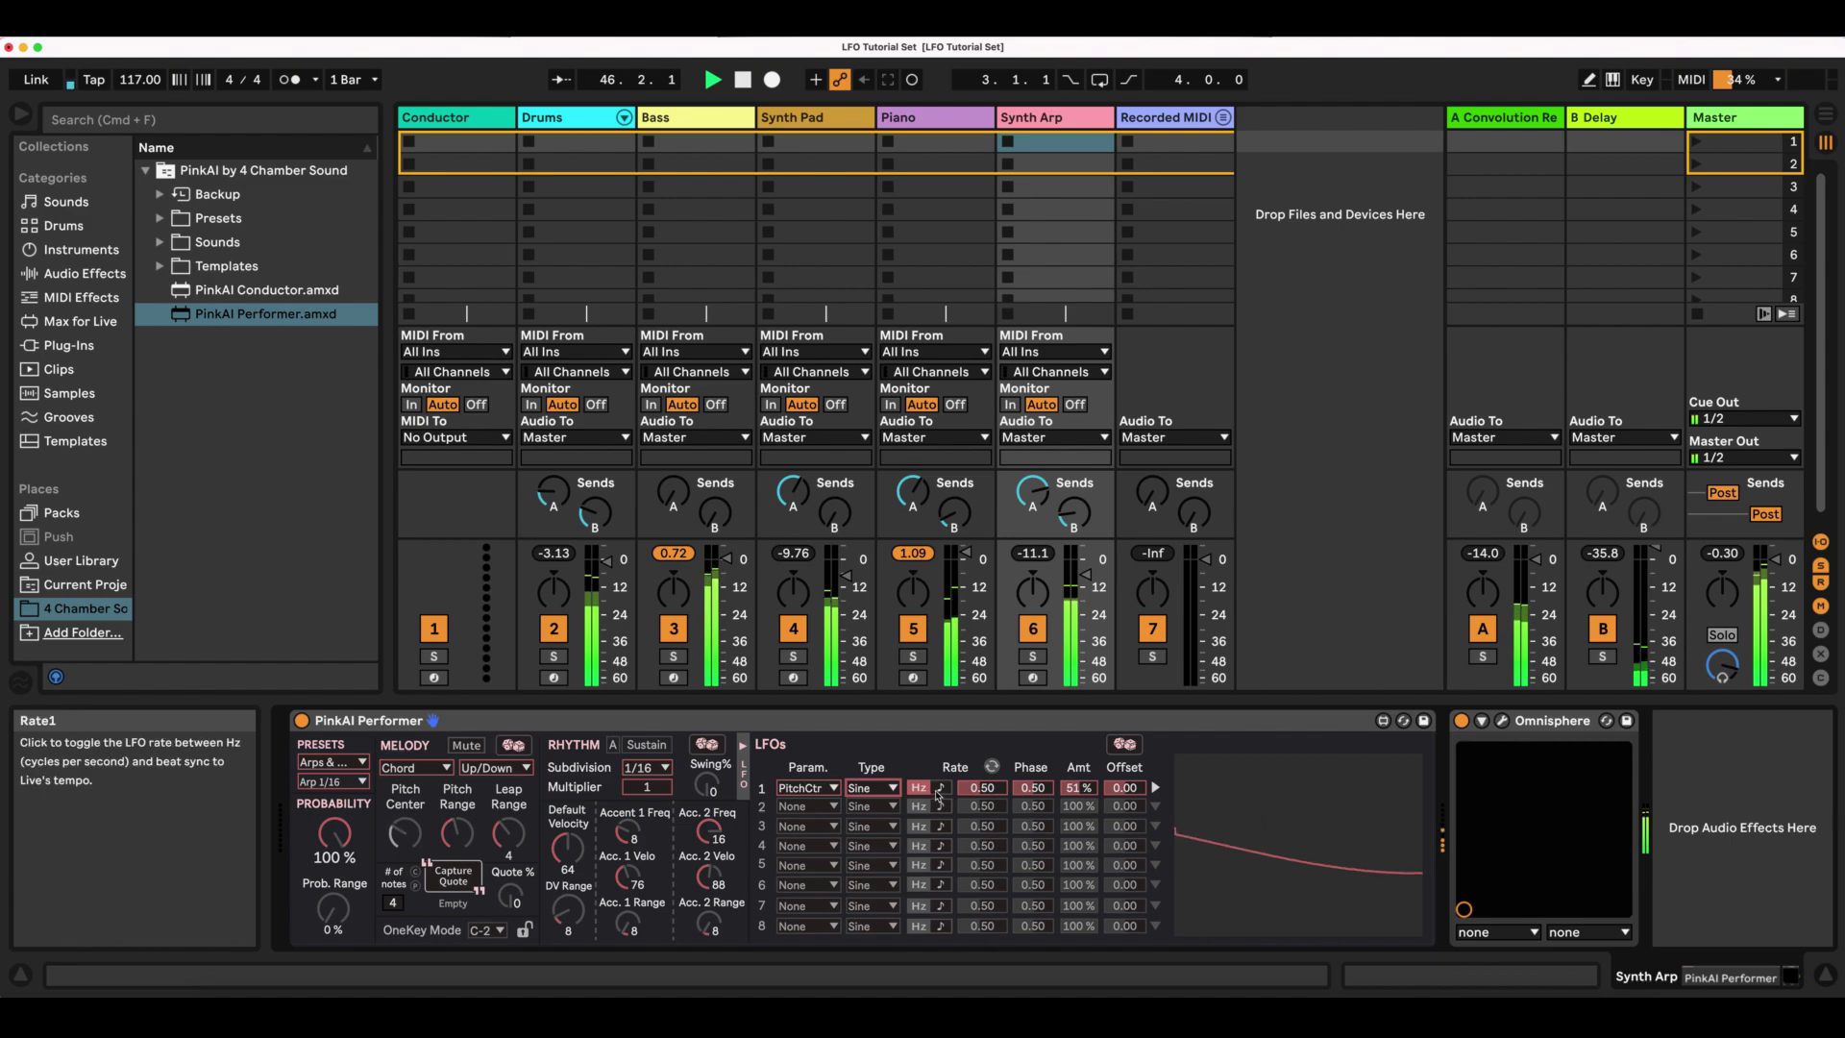
# Switch LFO 1's rate to beat sync and set it to 1/2.
pyautogui.click(939, 790)
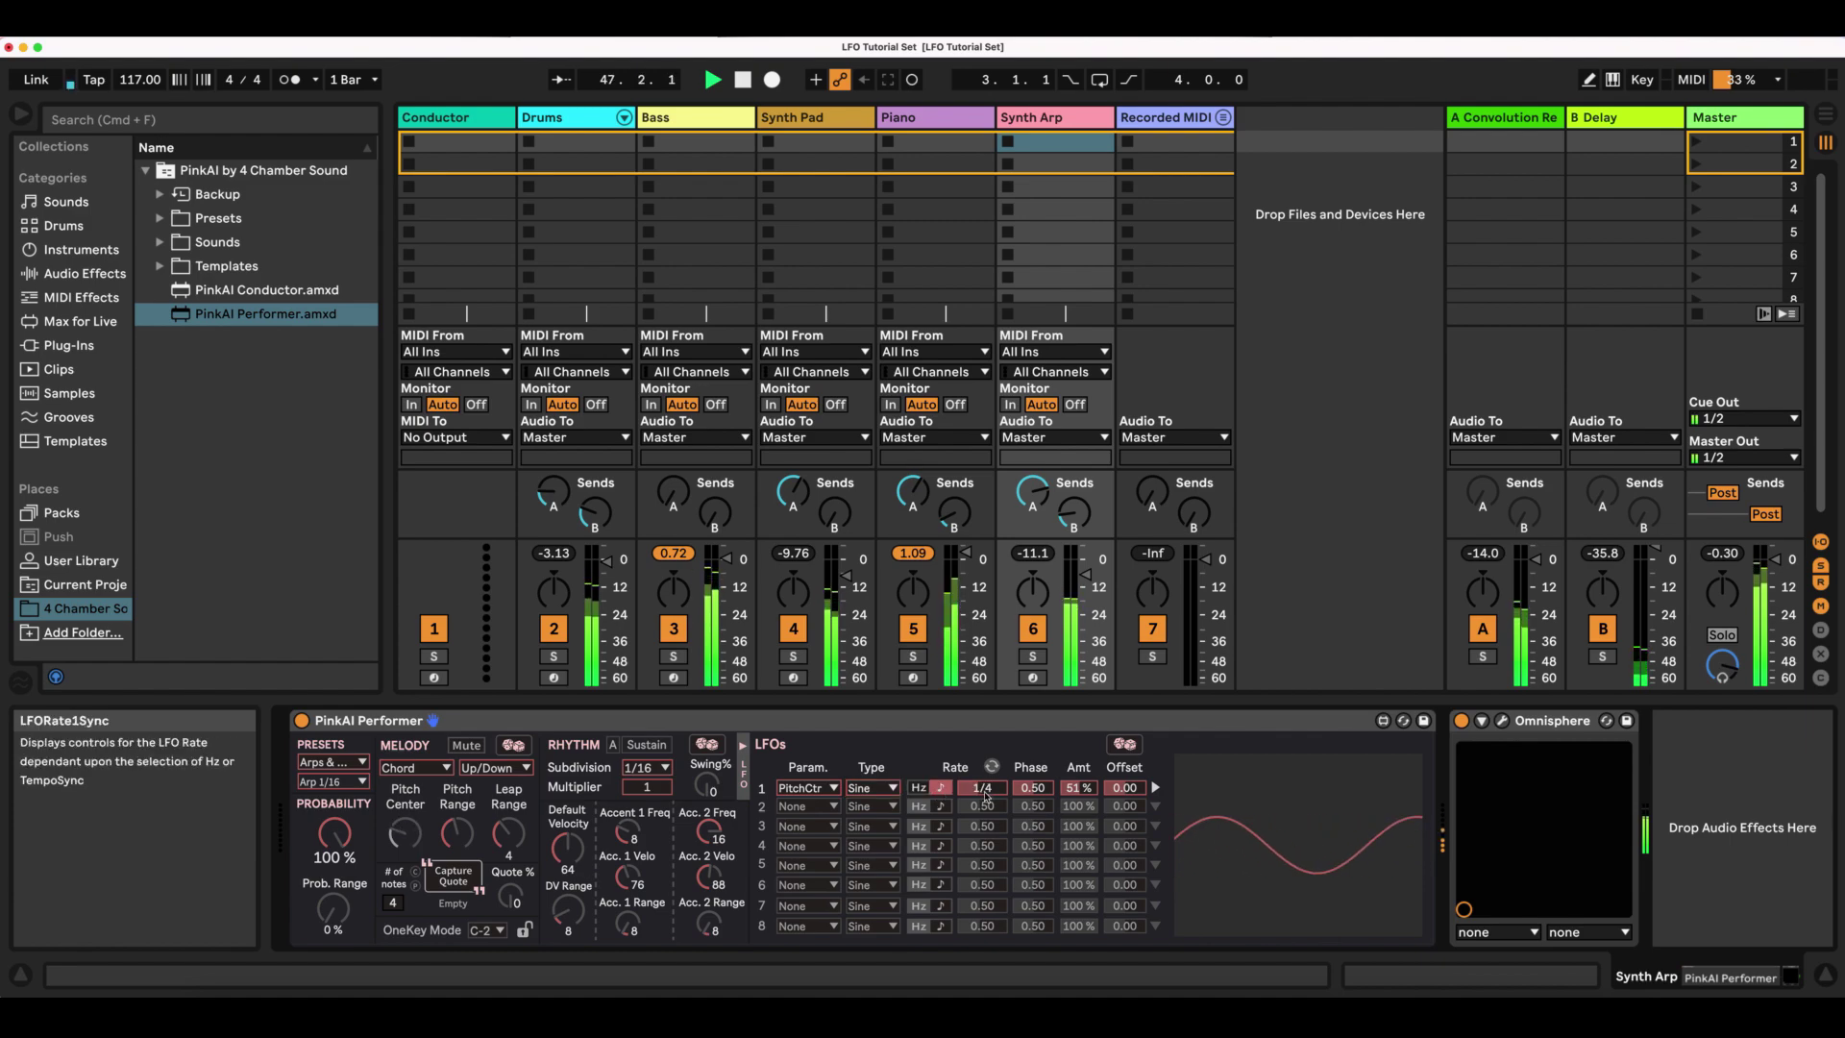
pyautogui.click(983, 790)
pyautogui.moveTo(982, 787); pyautogui.dragTo(982, 774)
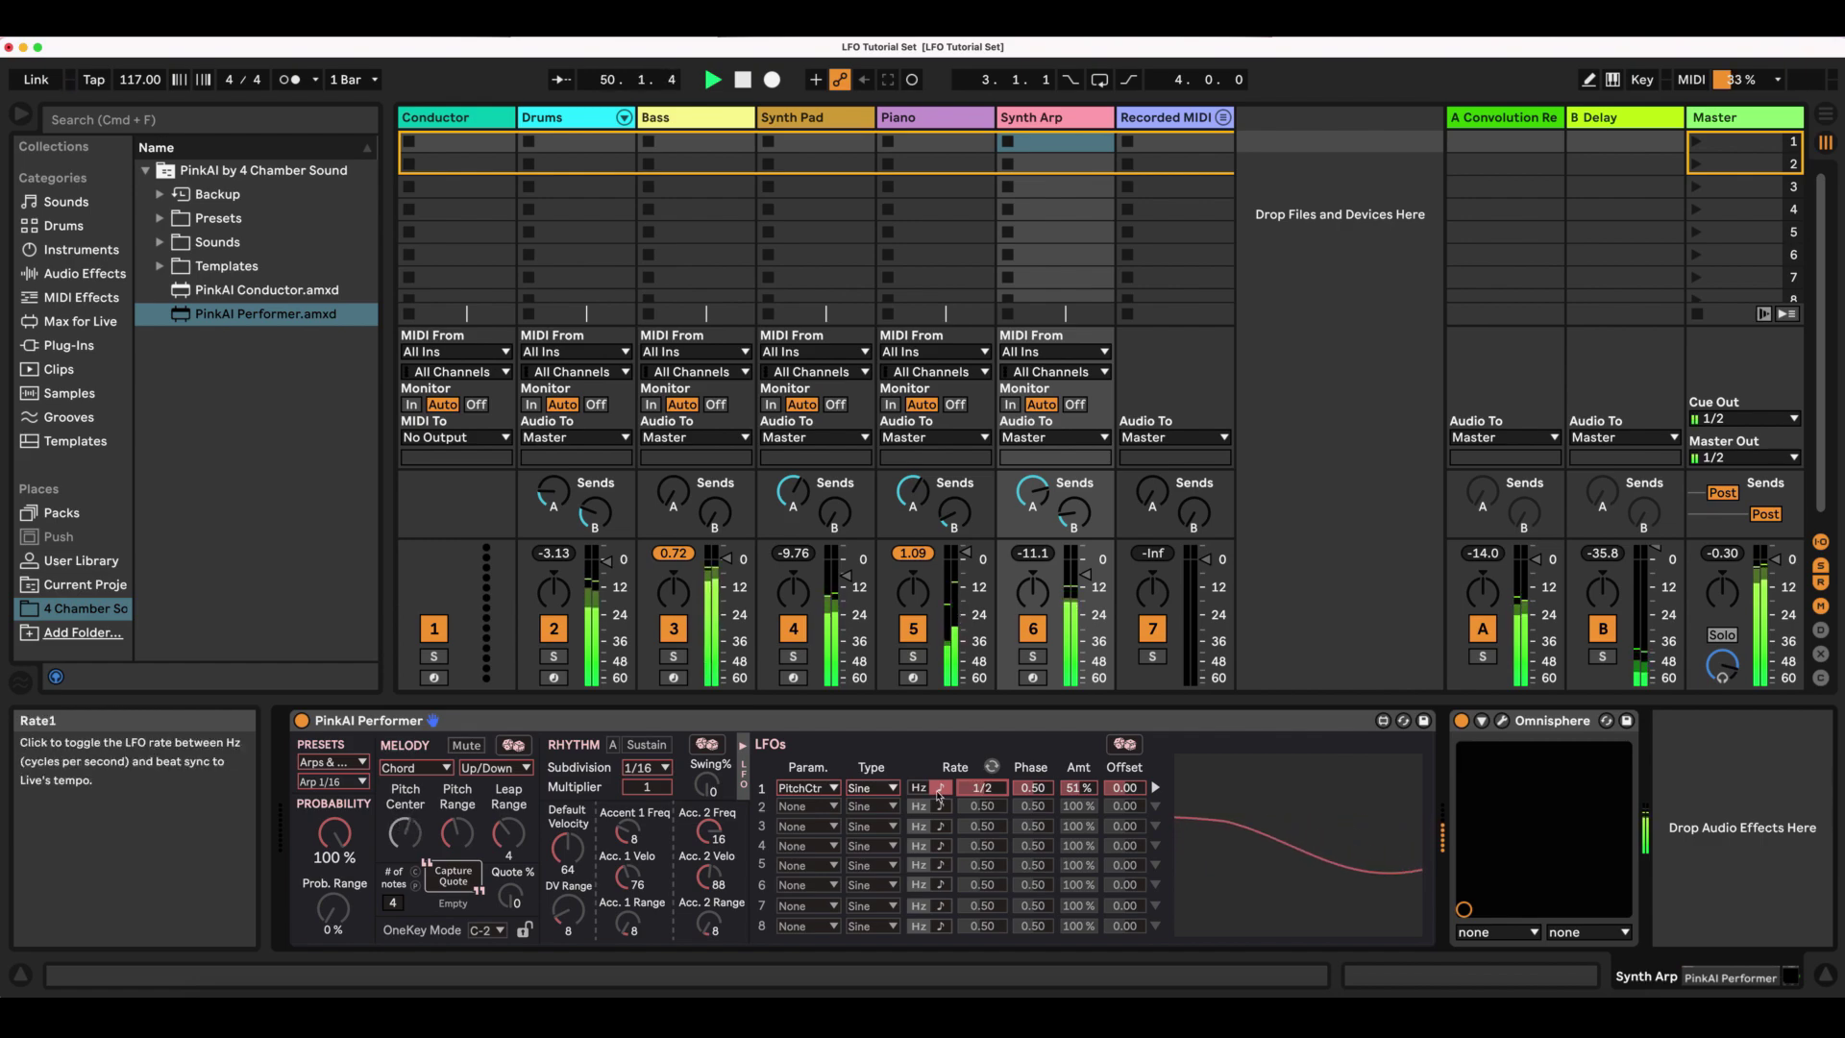
# Switch LFO 1's rate to Hz, try a phase of 0.55, and reset the phase to 0.50.
pyautogui.click(919, 787)
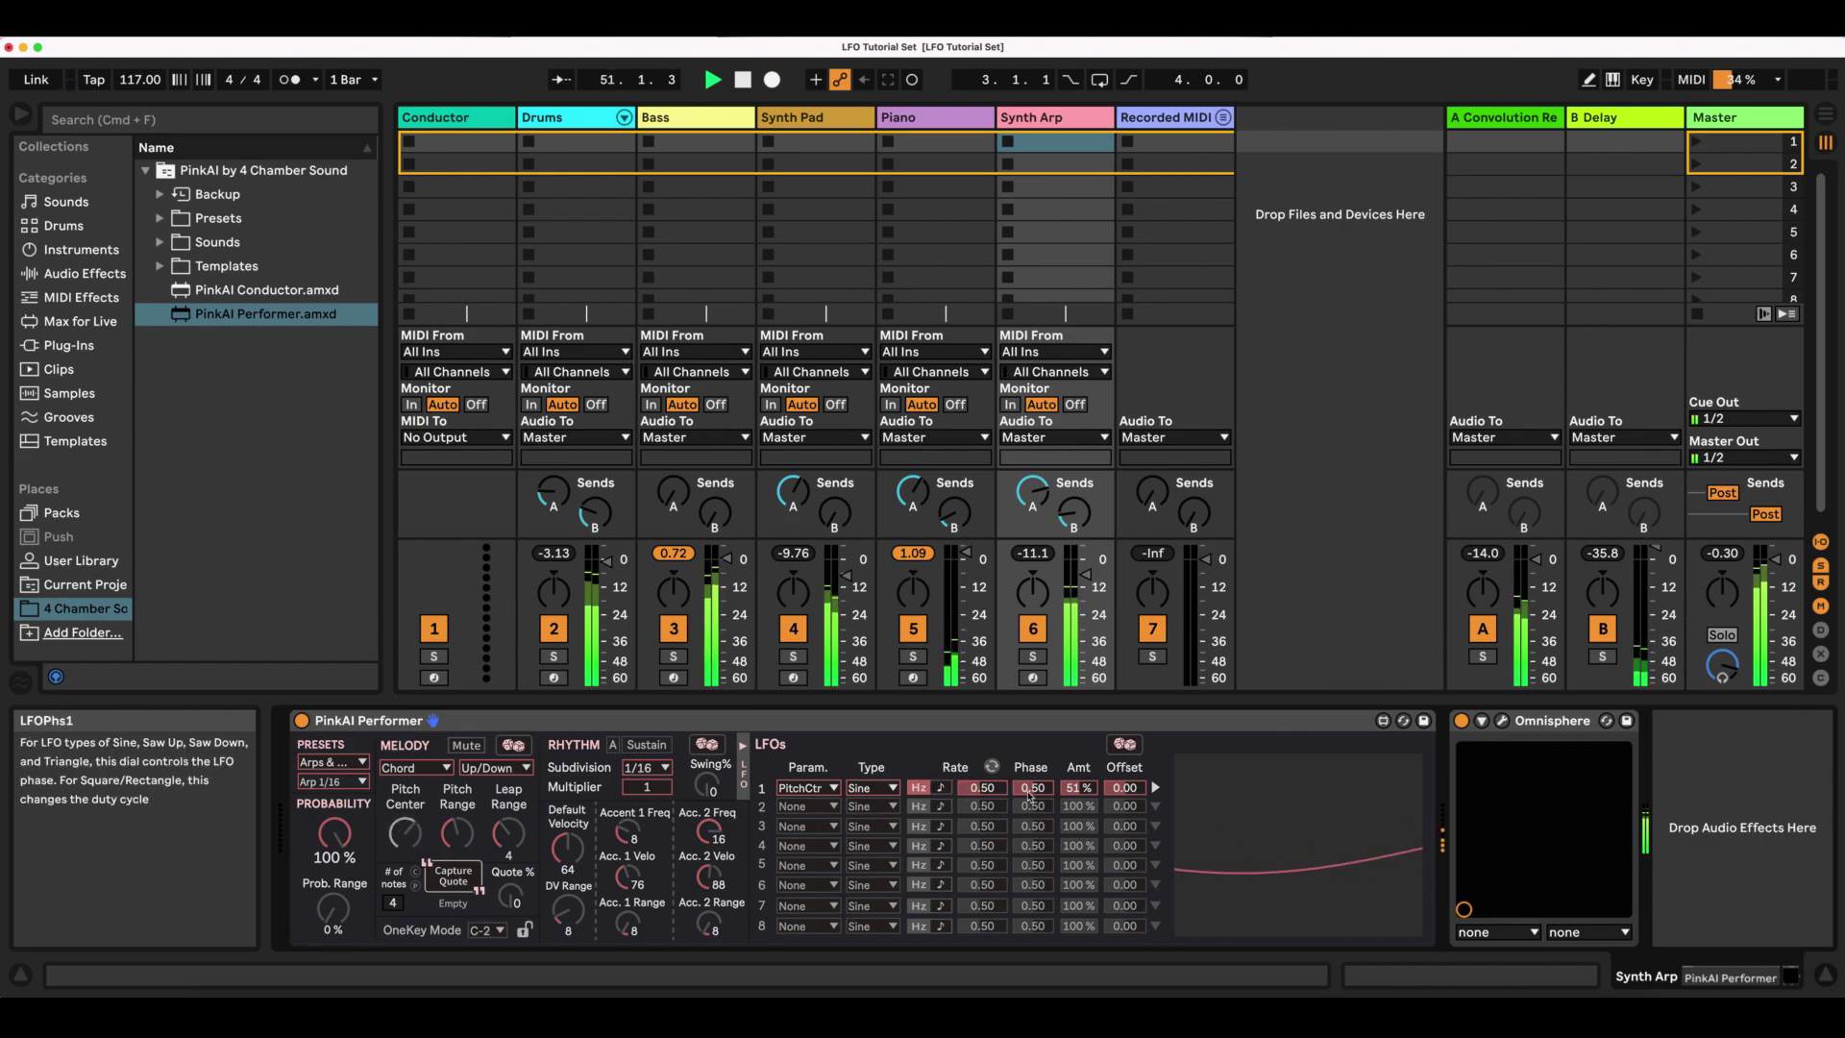
pyautogui.moveTo(1033, 787); pyautogui.dragTo(1033, 807)
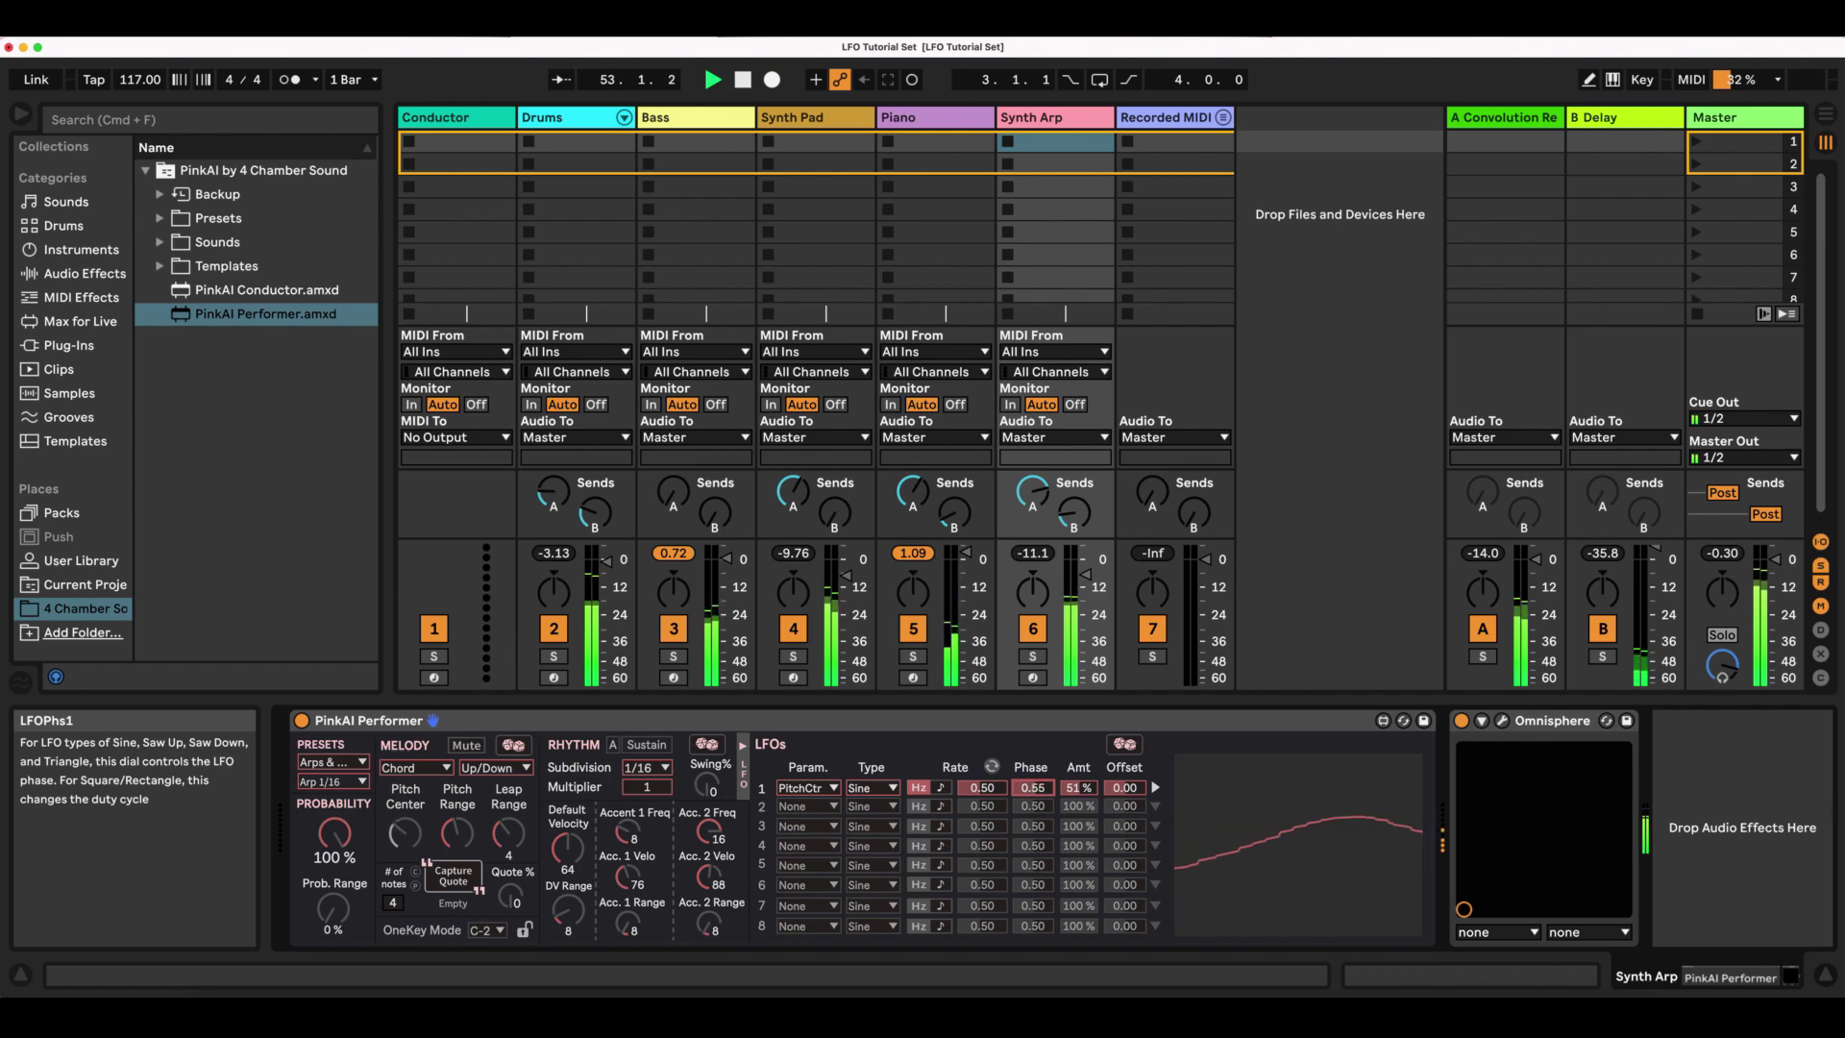
pyautogui.doubleClick(1033, 792)
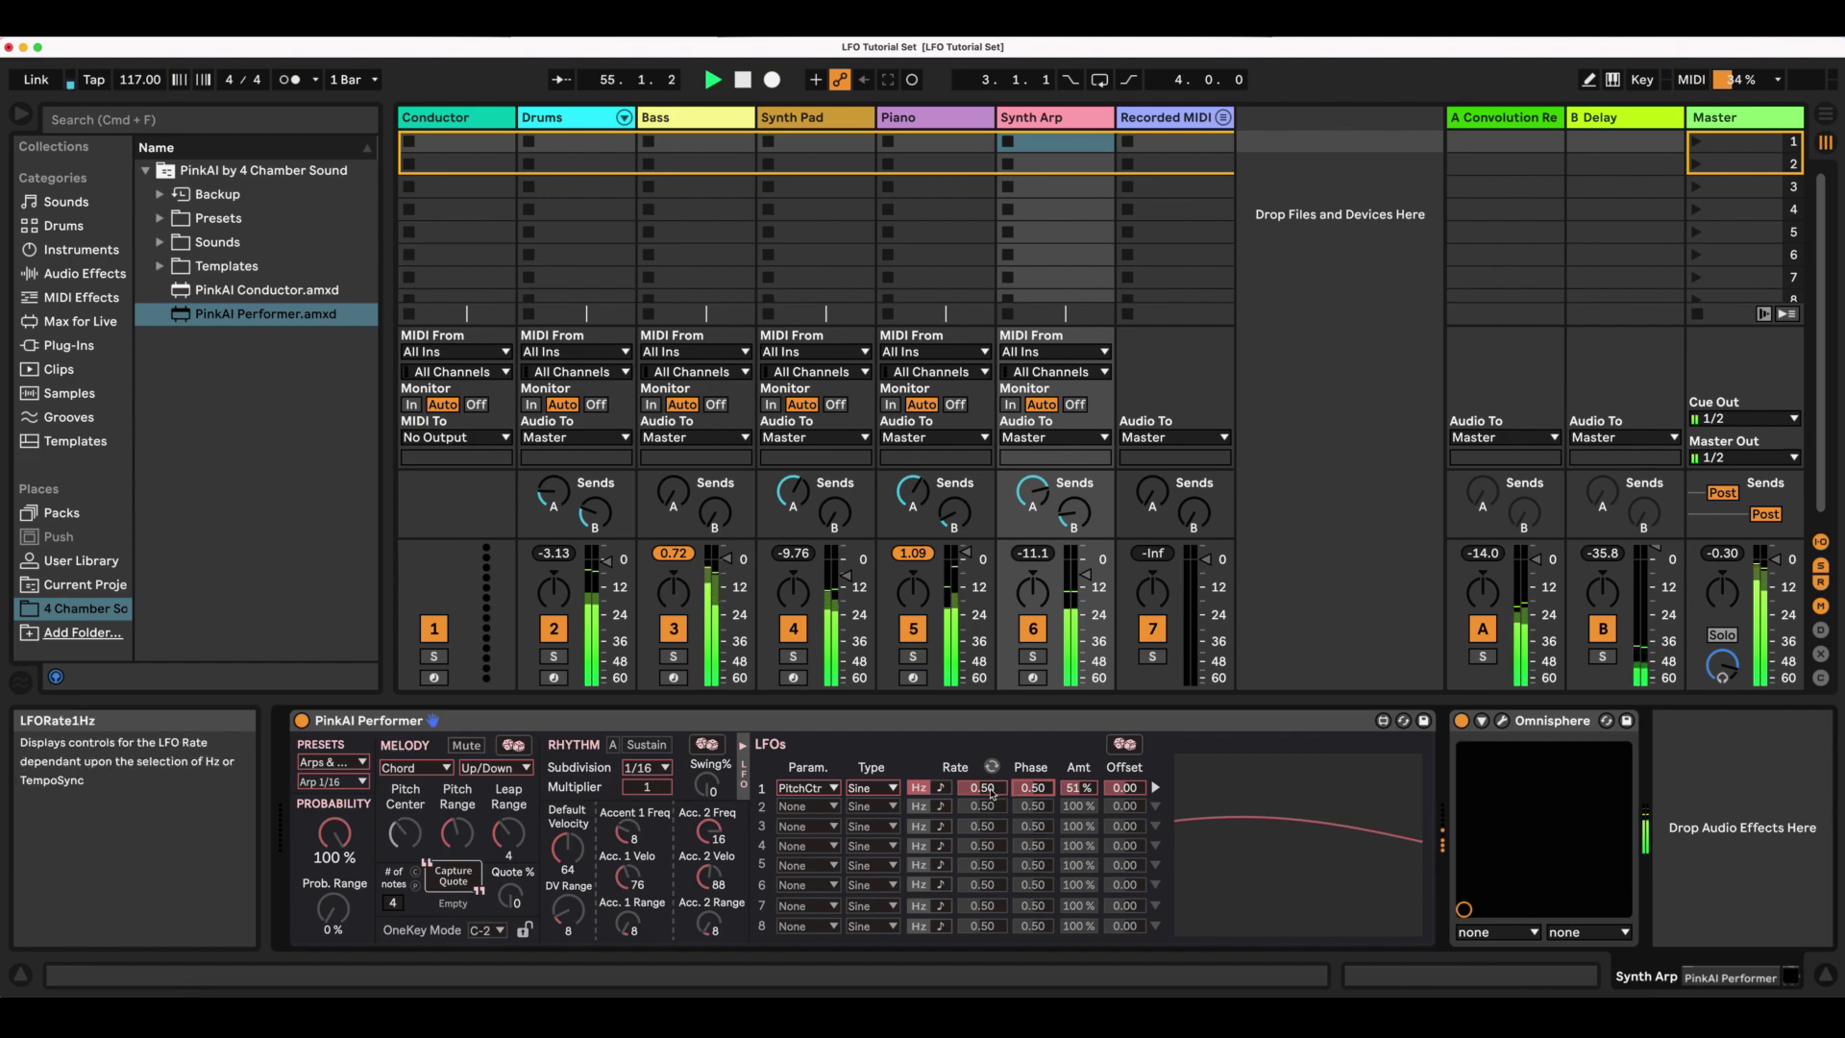
# Set LFO 1's rate to 0.02 Hz, its amount to 13% and its offset to -0.22.
pyautogui.moveTo(991, 793); pyautogui.dragTo(992, 828)
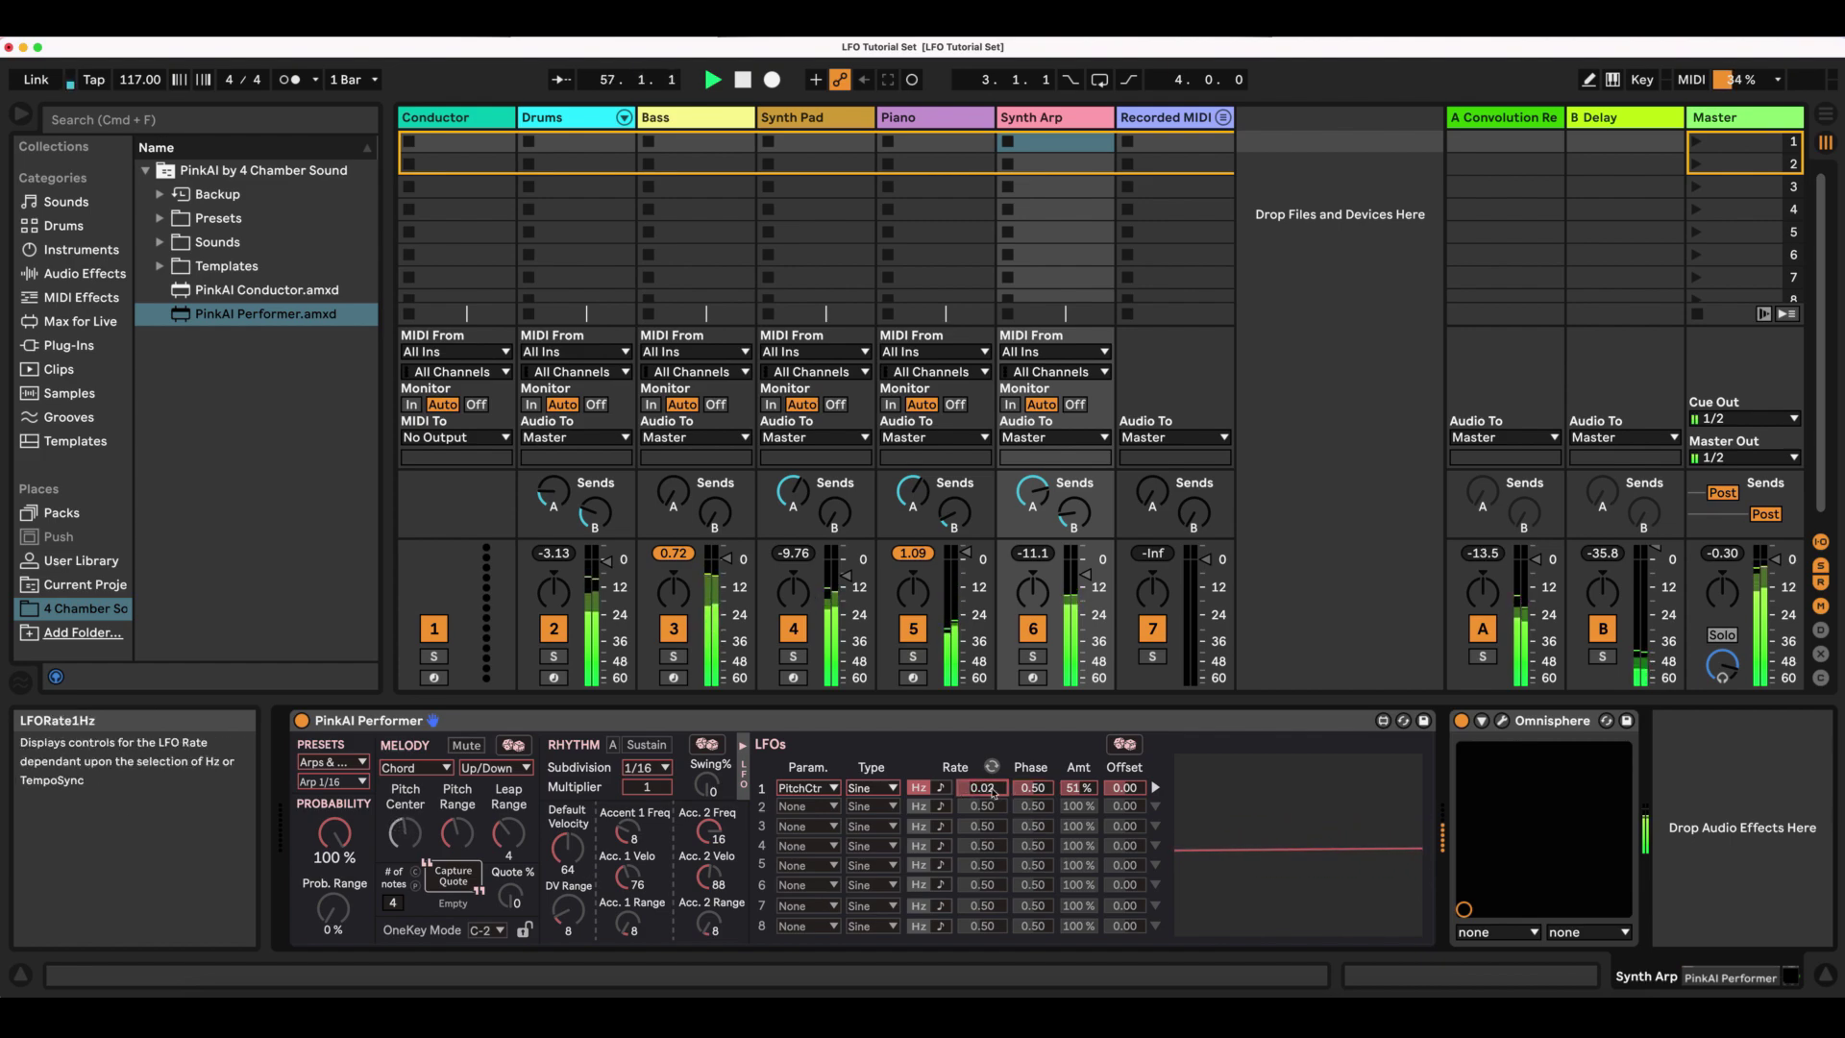
pyautogui.click(1077, 790)
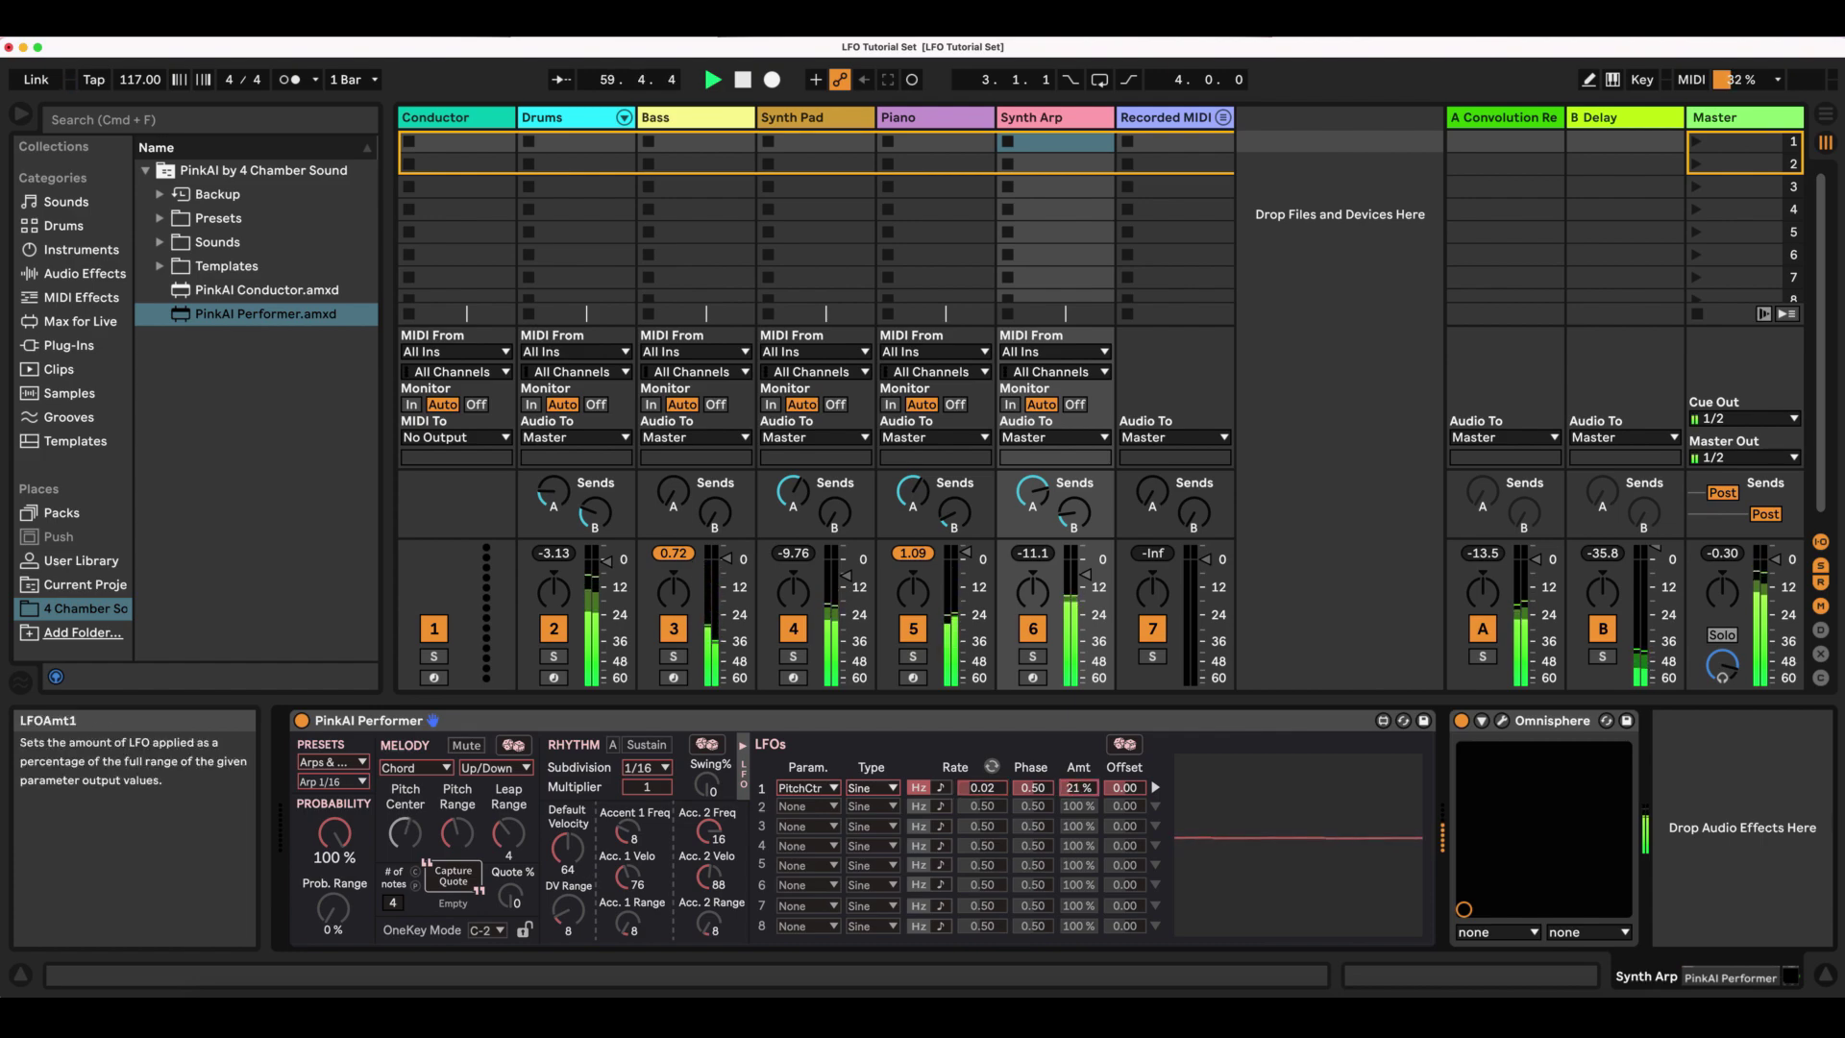
pyautogui.moveTo(1076, 791); pyautogui.dragTo(1131, 815)
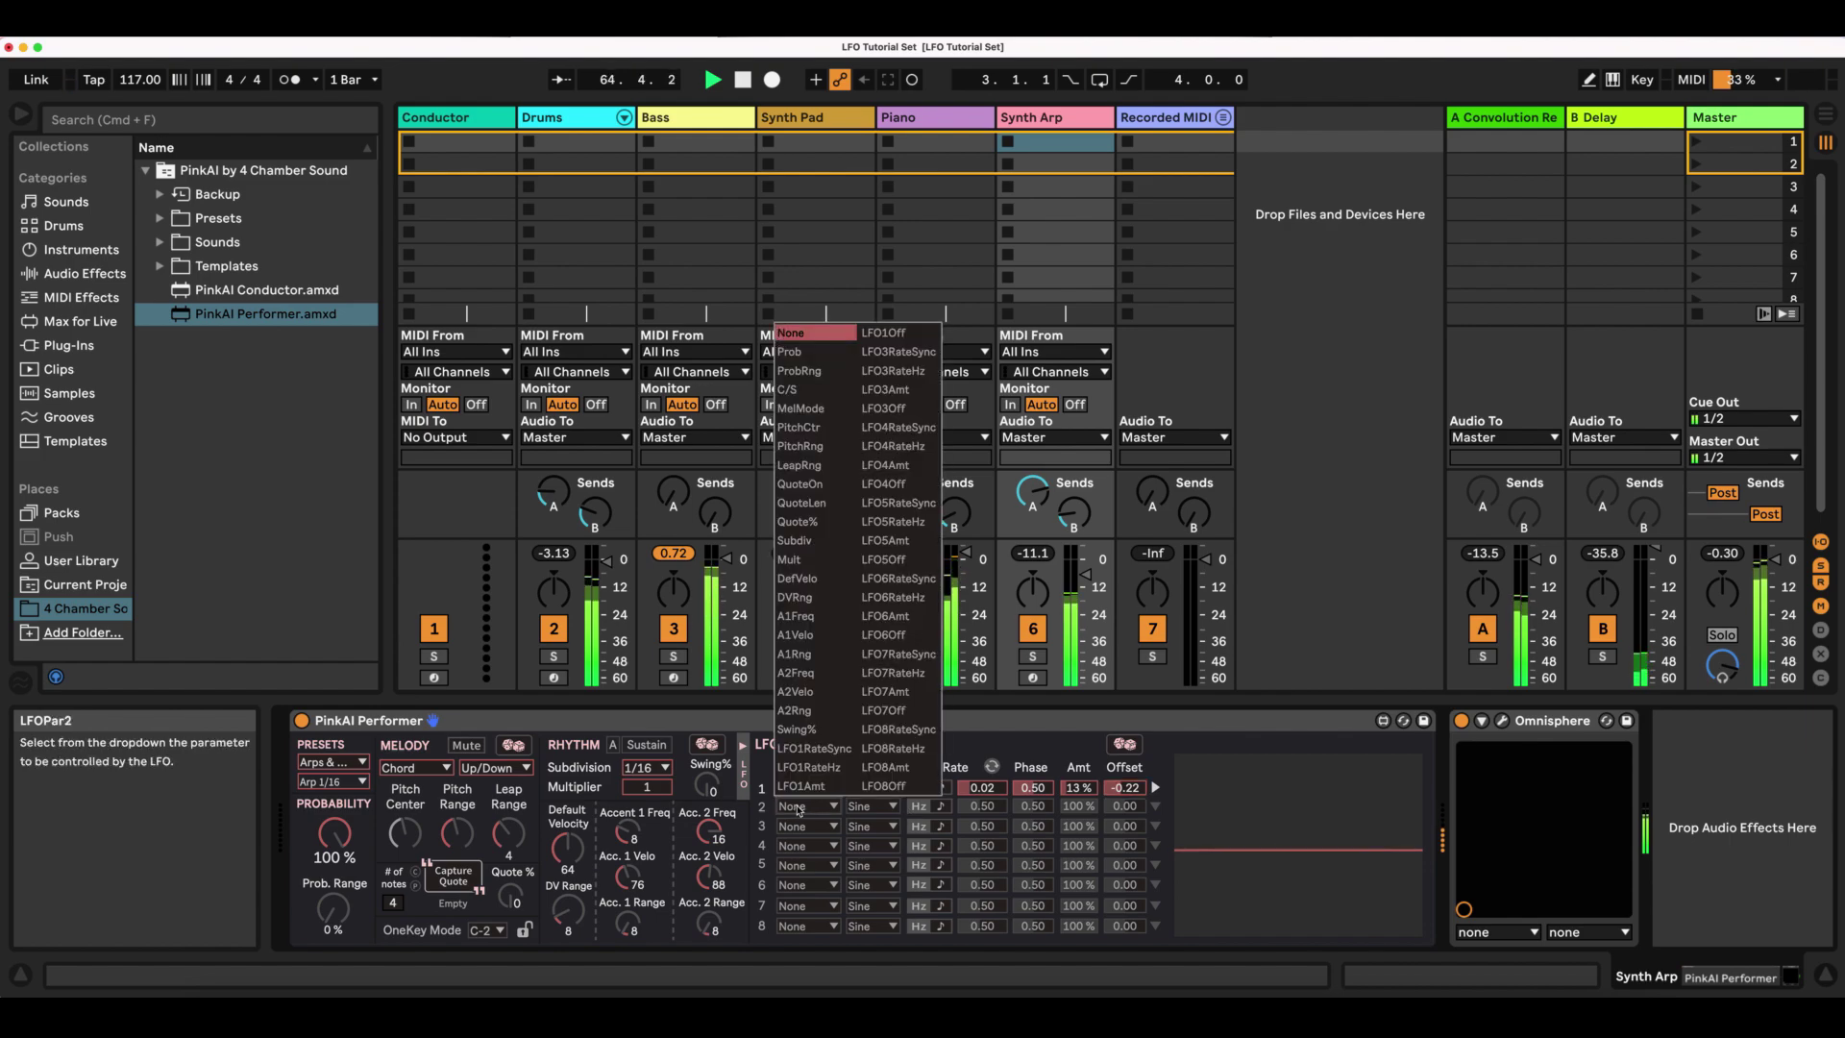
# Assign LFO 2 to PitchRng with a rate of 0.02 Hz, an amount of 47% and an offset of -0.17.
pyautogui.click(798, 810)
pyautogui.click(817, 447)
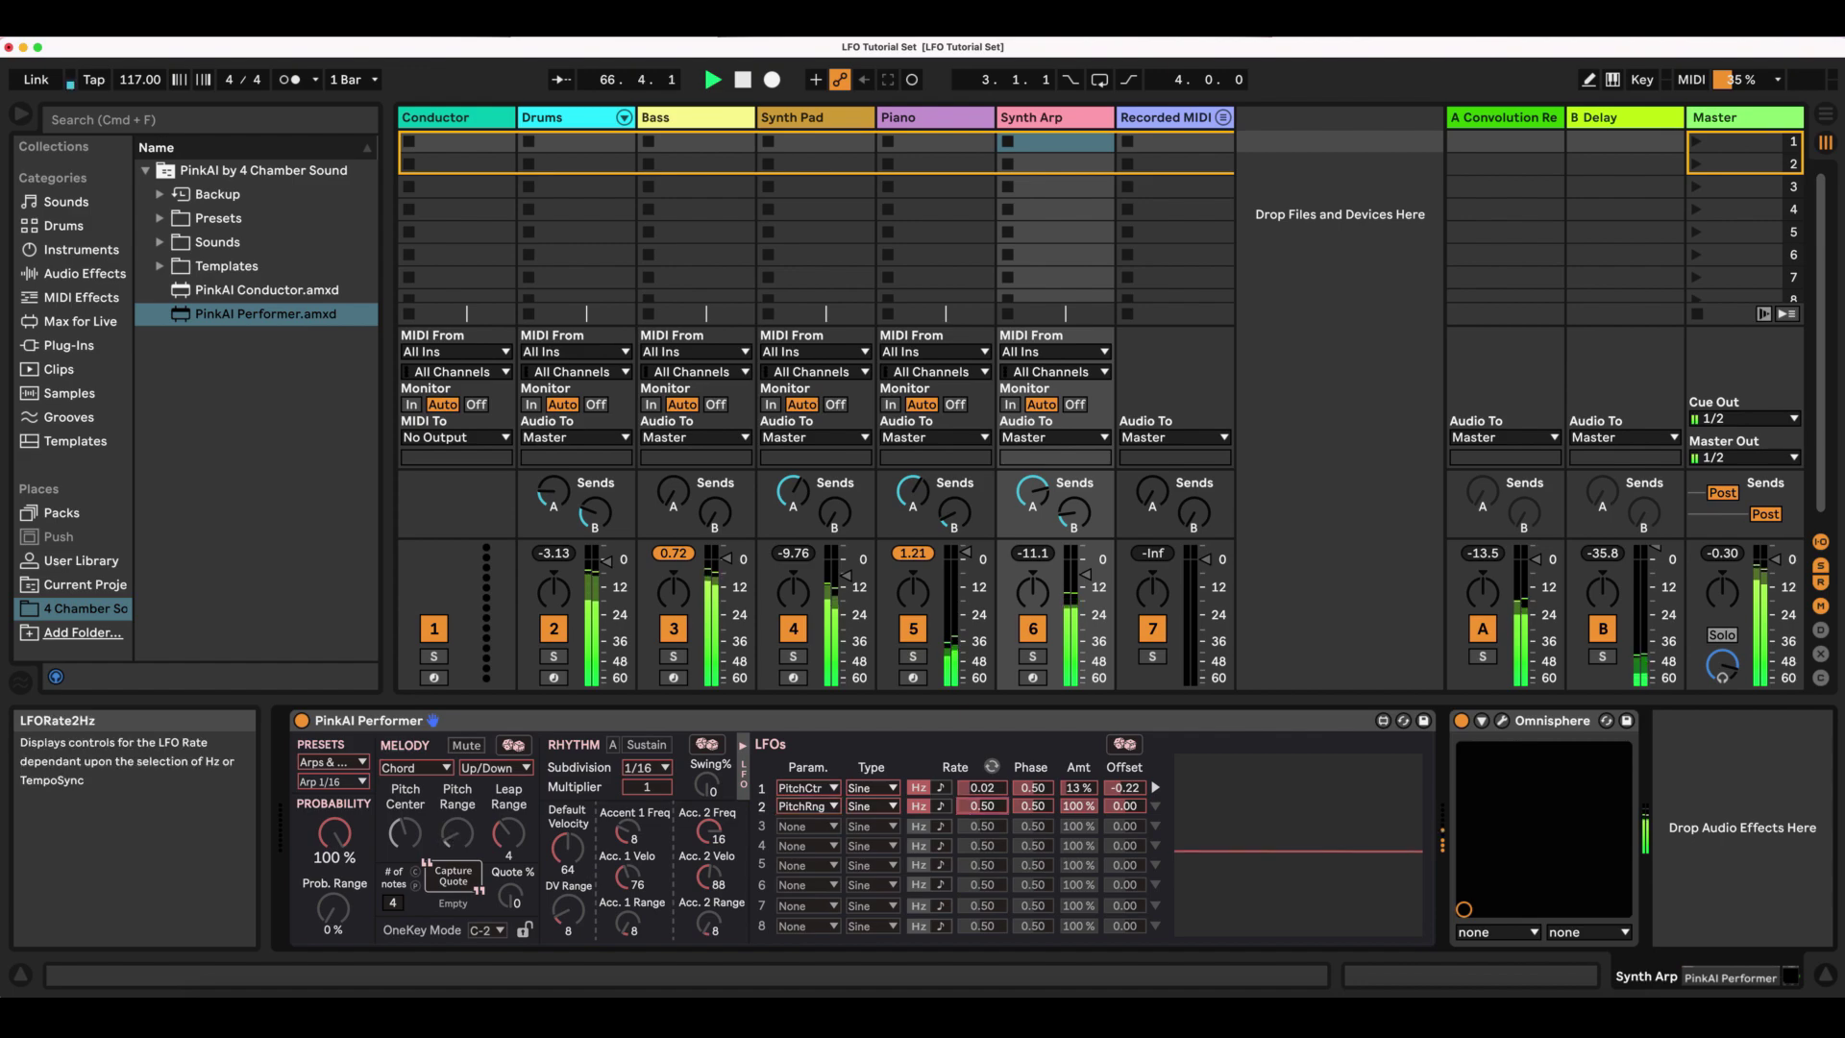
pyautogui.moveTo(982, 805); pyautogui.dragTo(982, 836)
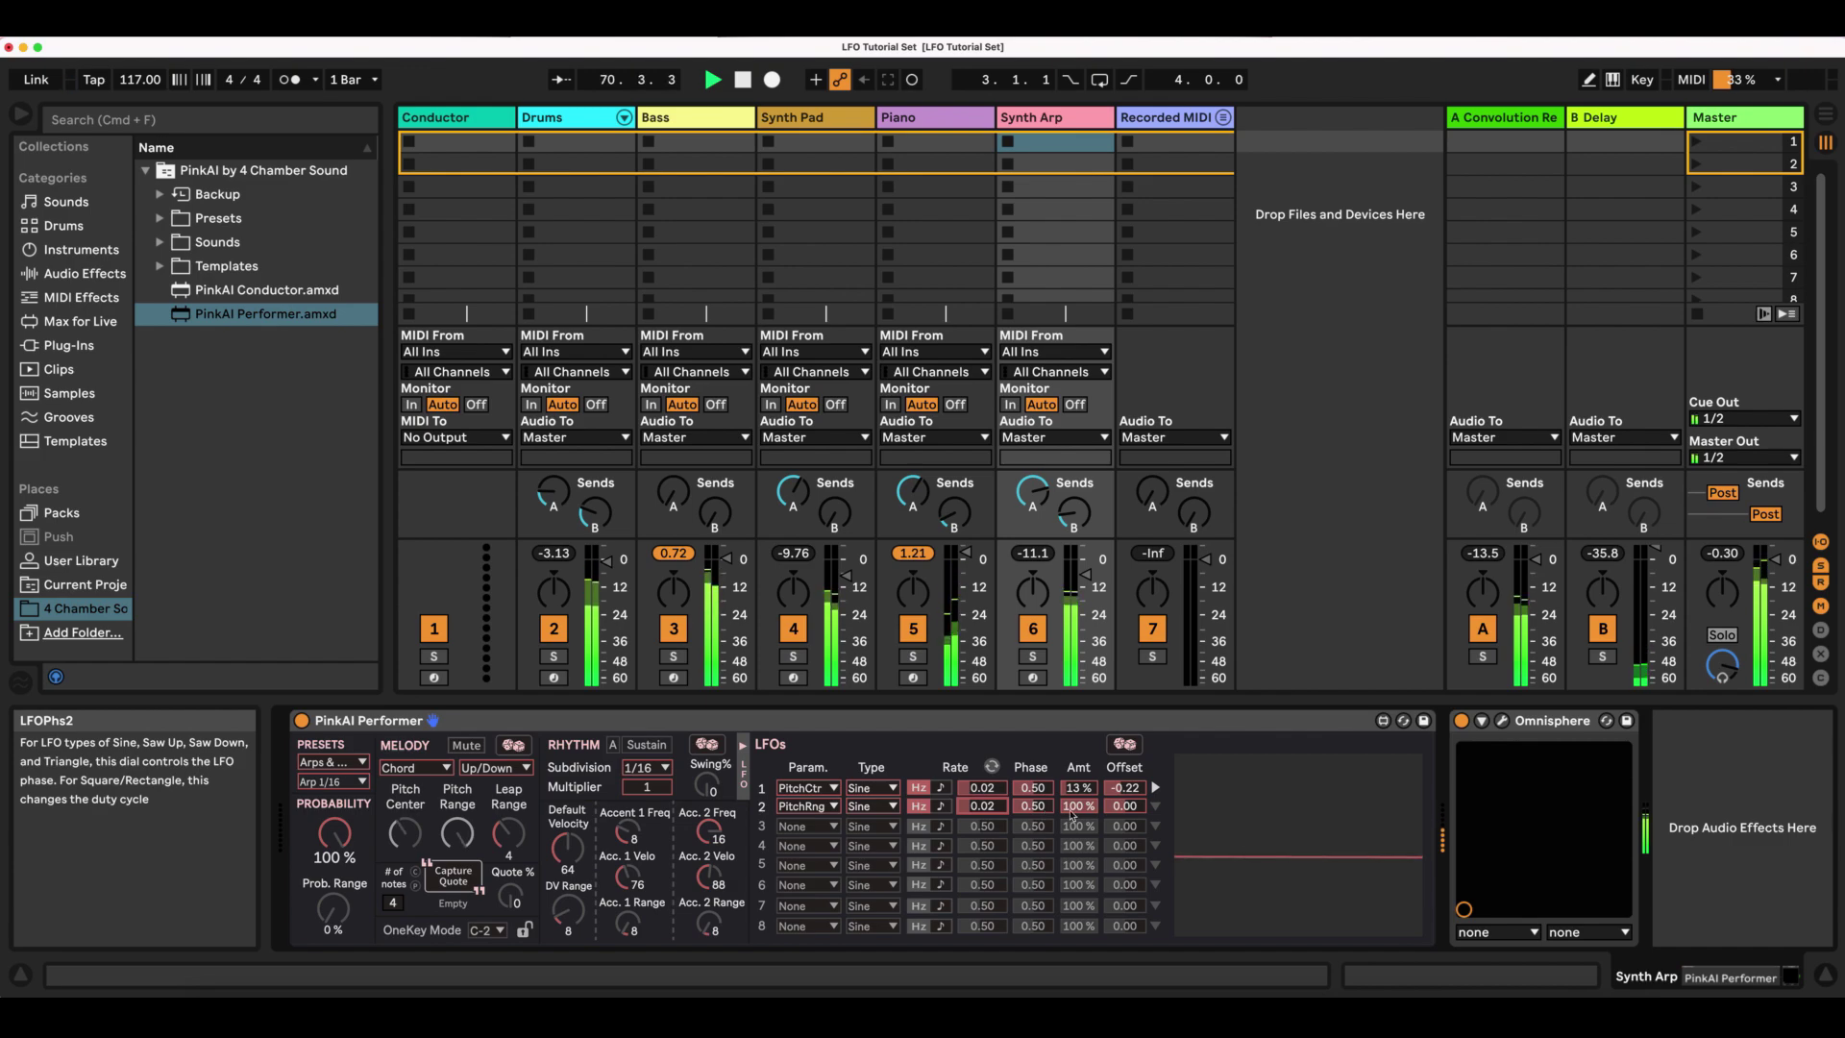
pyautogui.moveTo(1073, 807); pyautogui.dragTo(1072, 821)
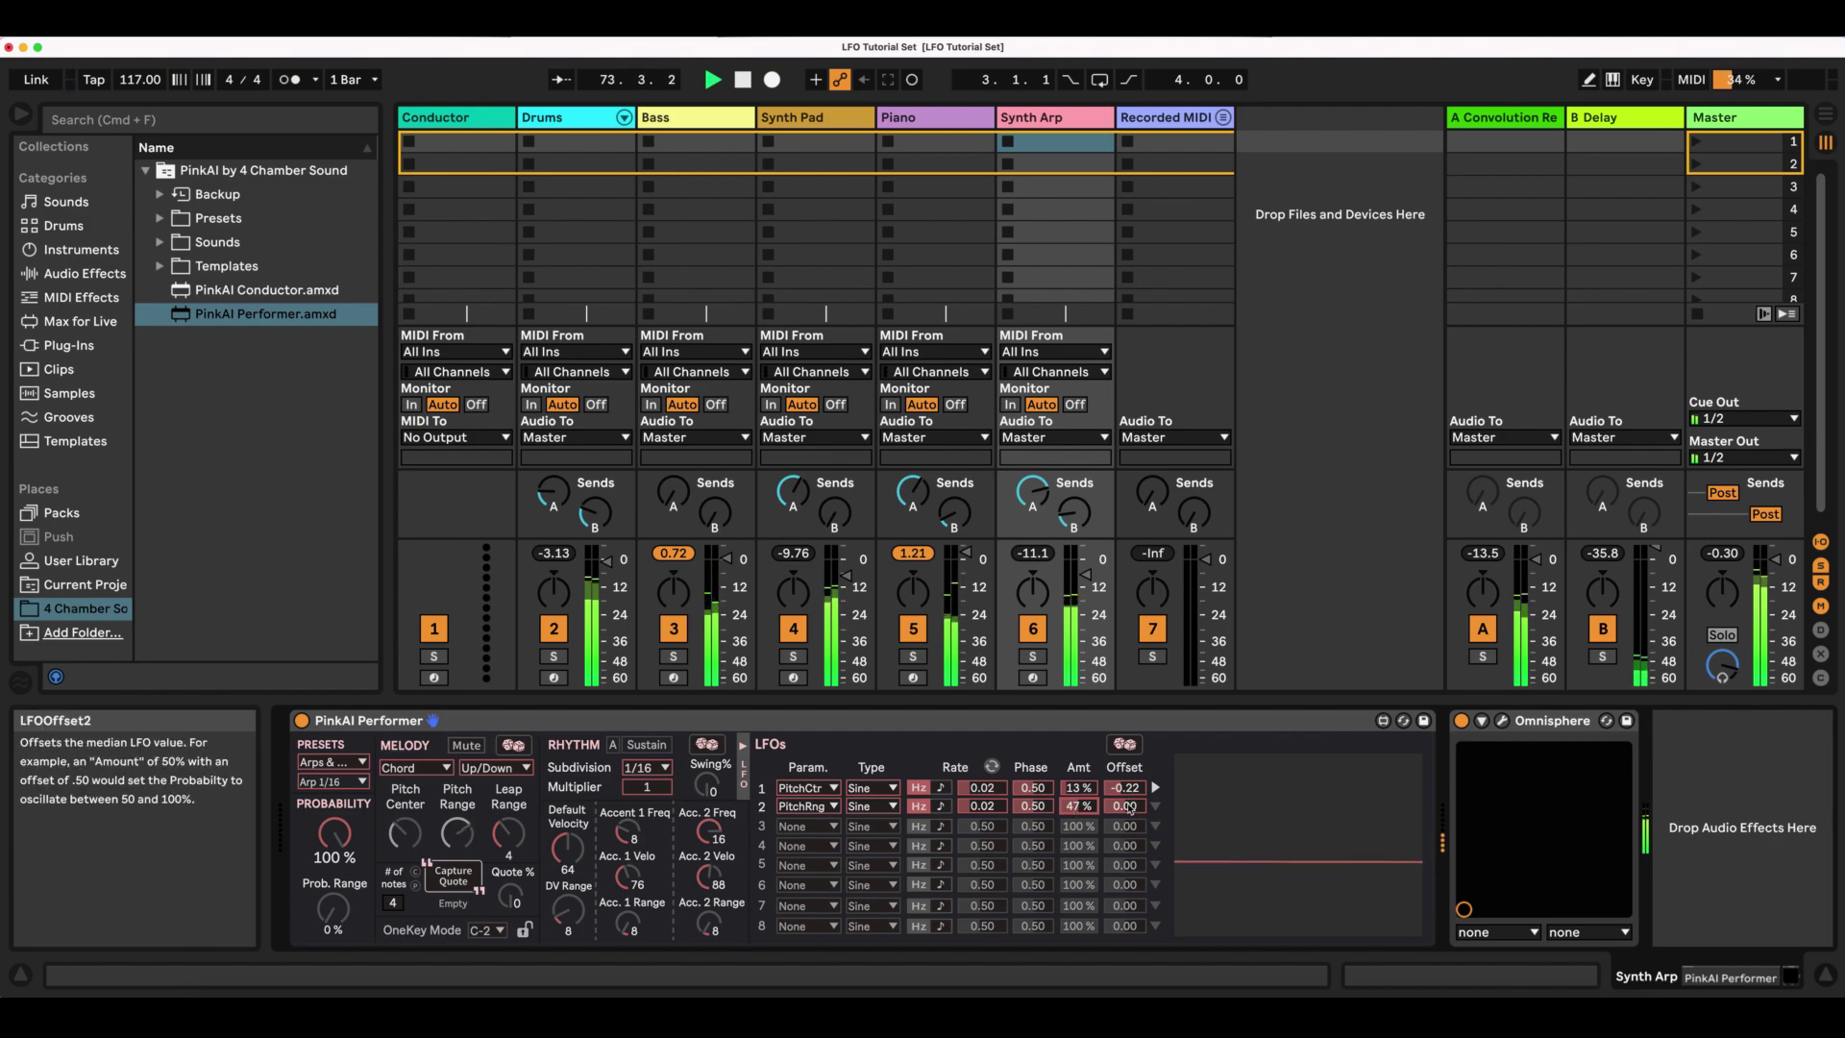
pyautogui.moveTo(1127, 807); pyautogui.dragTo(1127, 815)
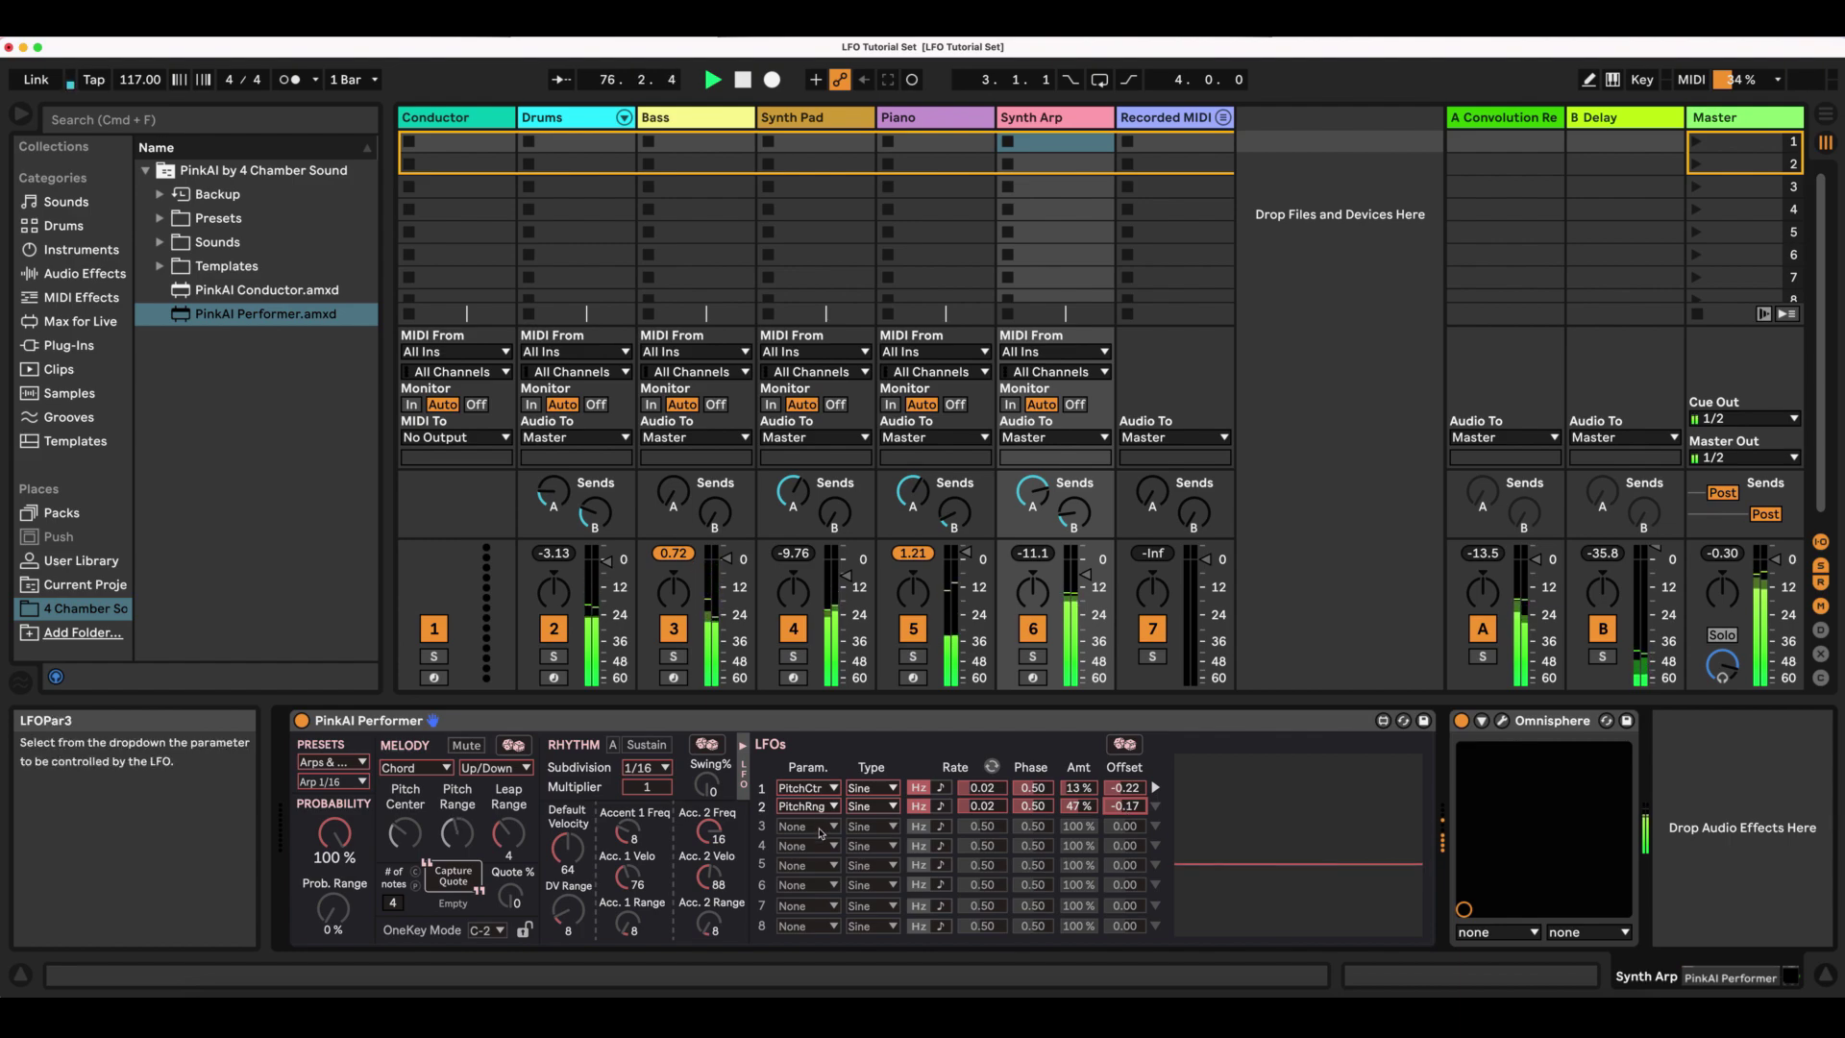
# Assign LFO 3 to LFO1Off with a 0.02 Hz rate and 19% amount, and set LFO 2's rate to 0.03 Hz.
pyautogui.click(807, 826)
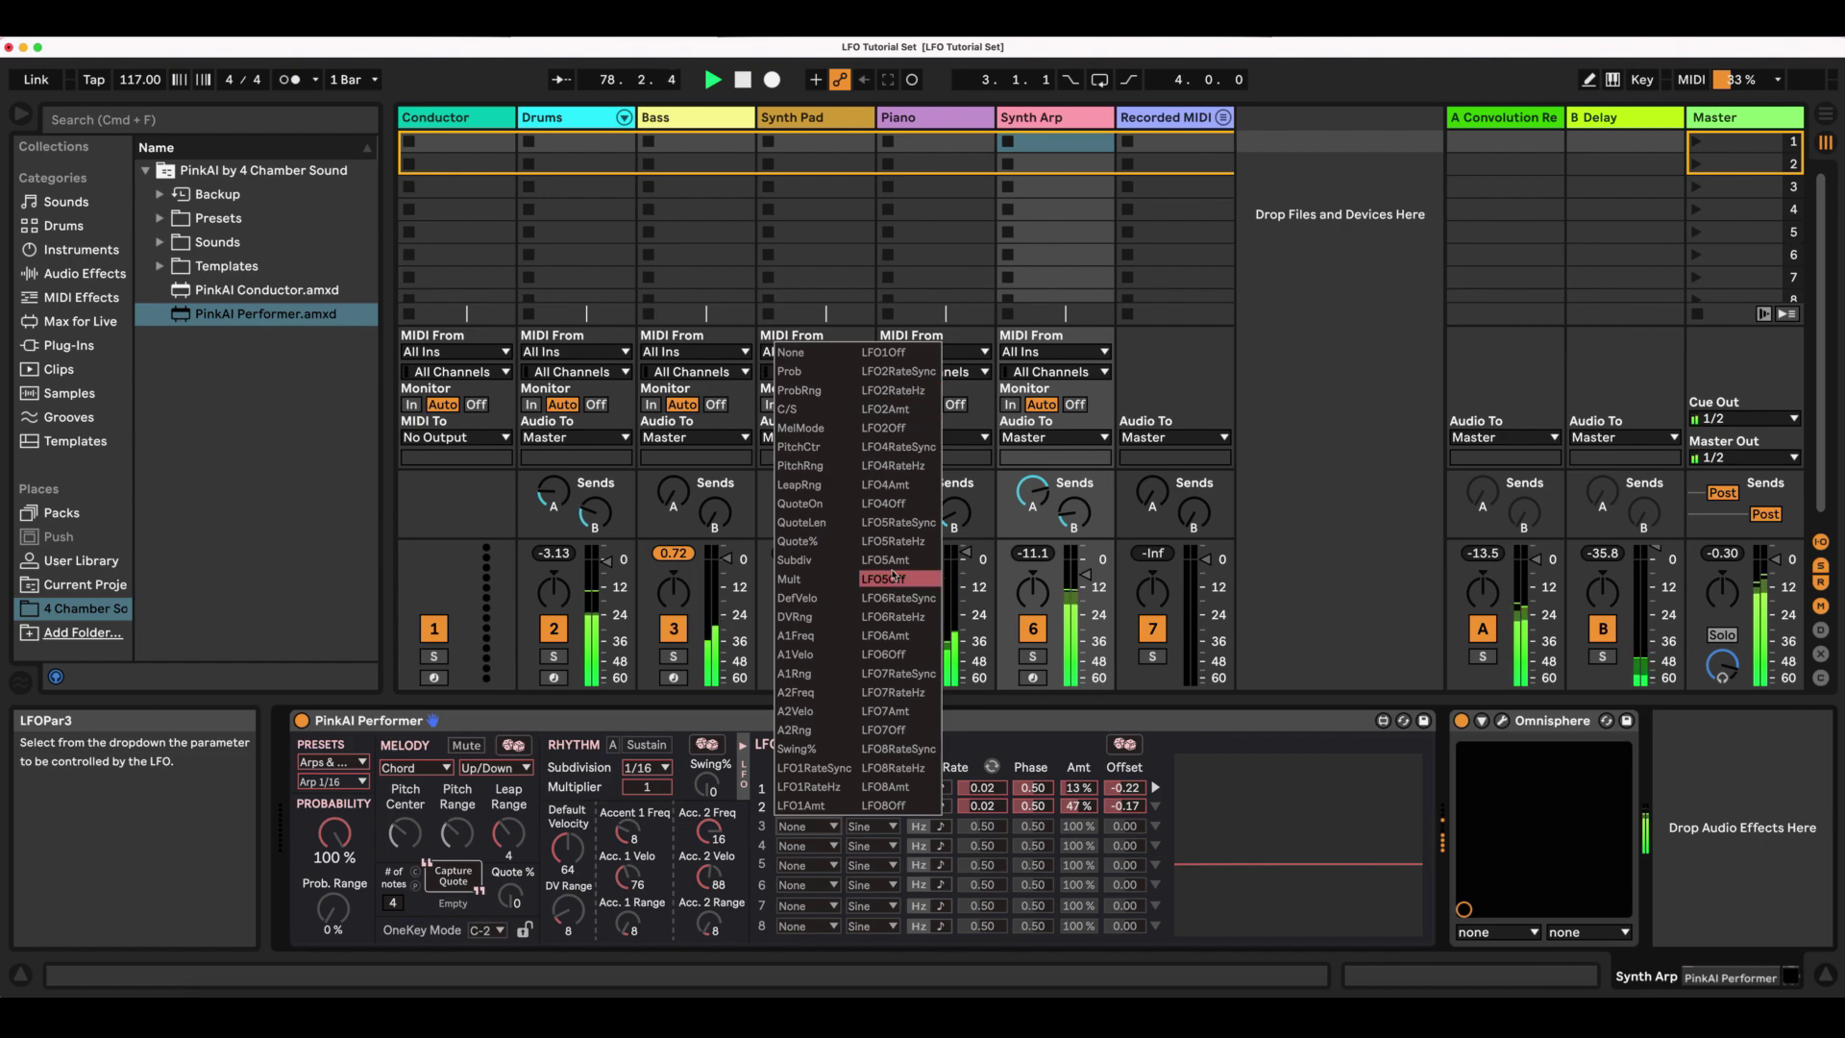
pyautogui.click(901, 353)
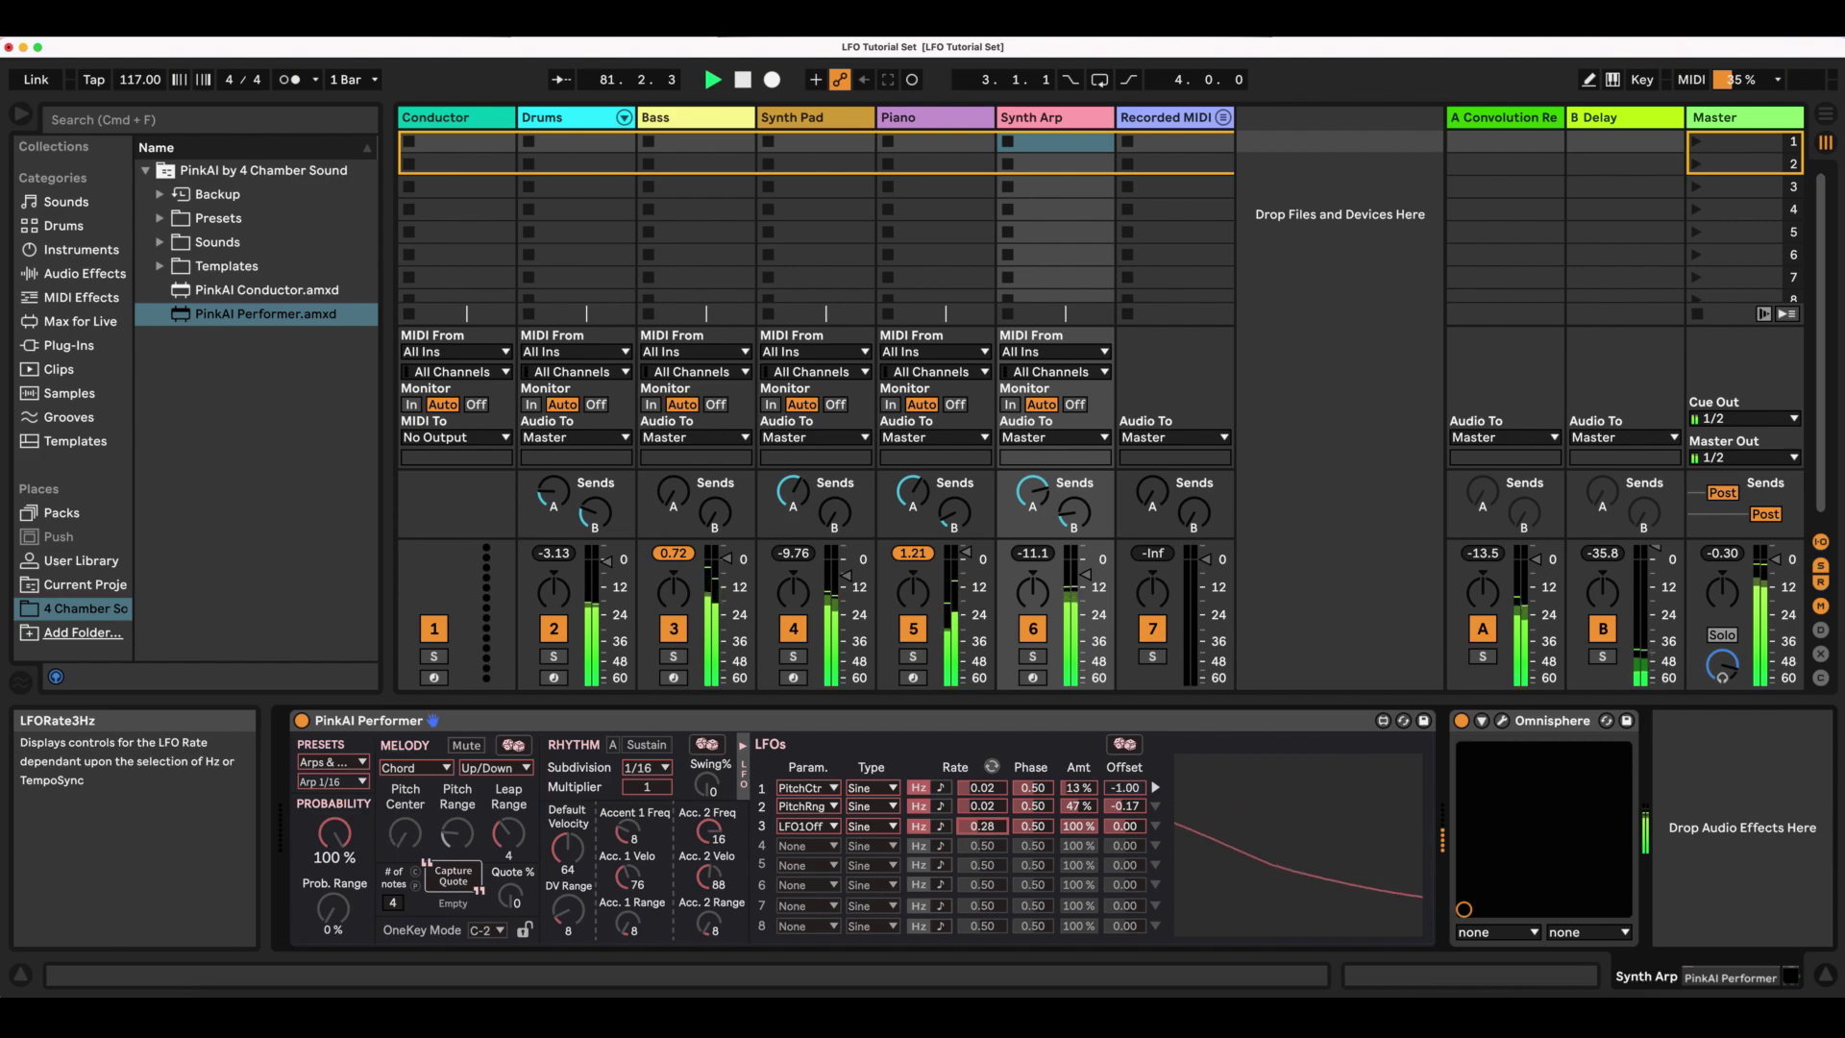
pyautogui.moveTo(974, 831); pyautogui.dragTo(974, 873)
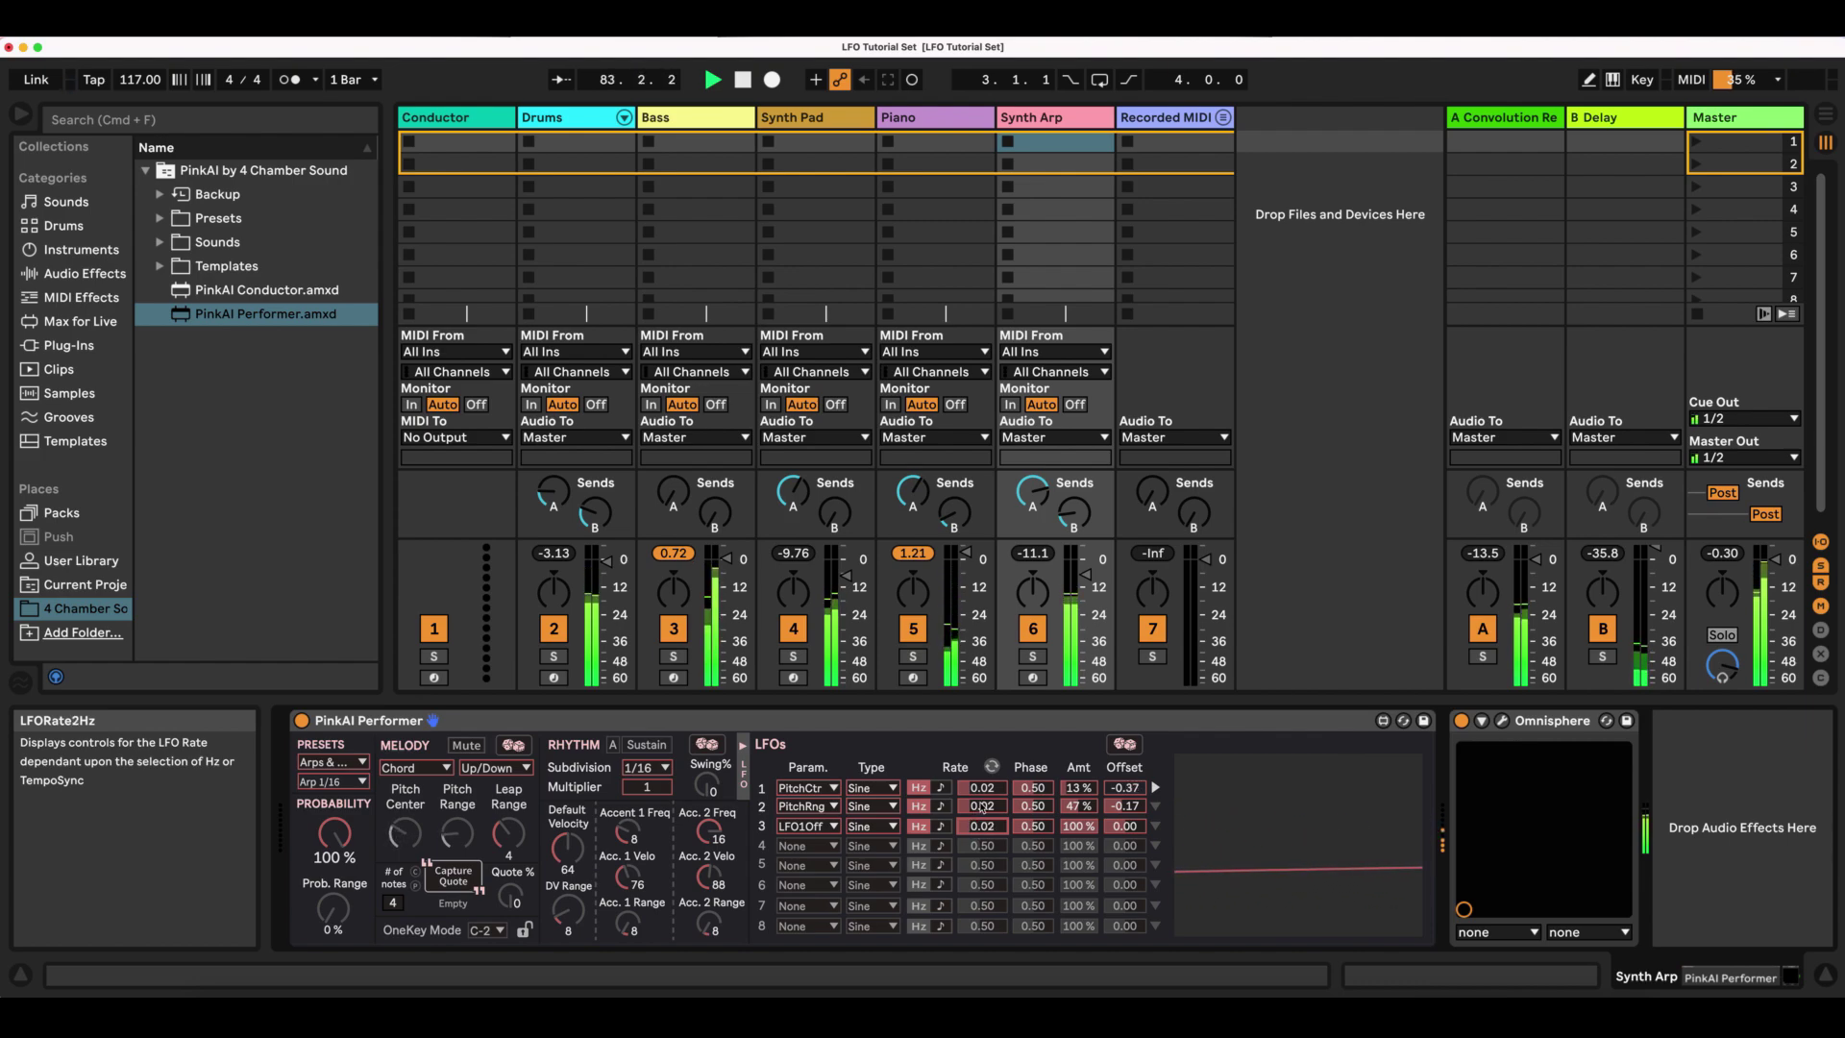
pyautogui.moveTo(974, 807); pyautogui.dragTo(1066, 857)
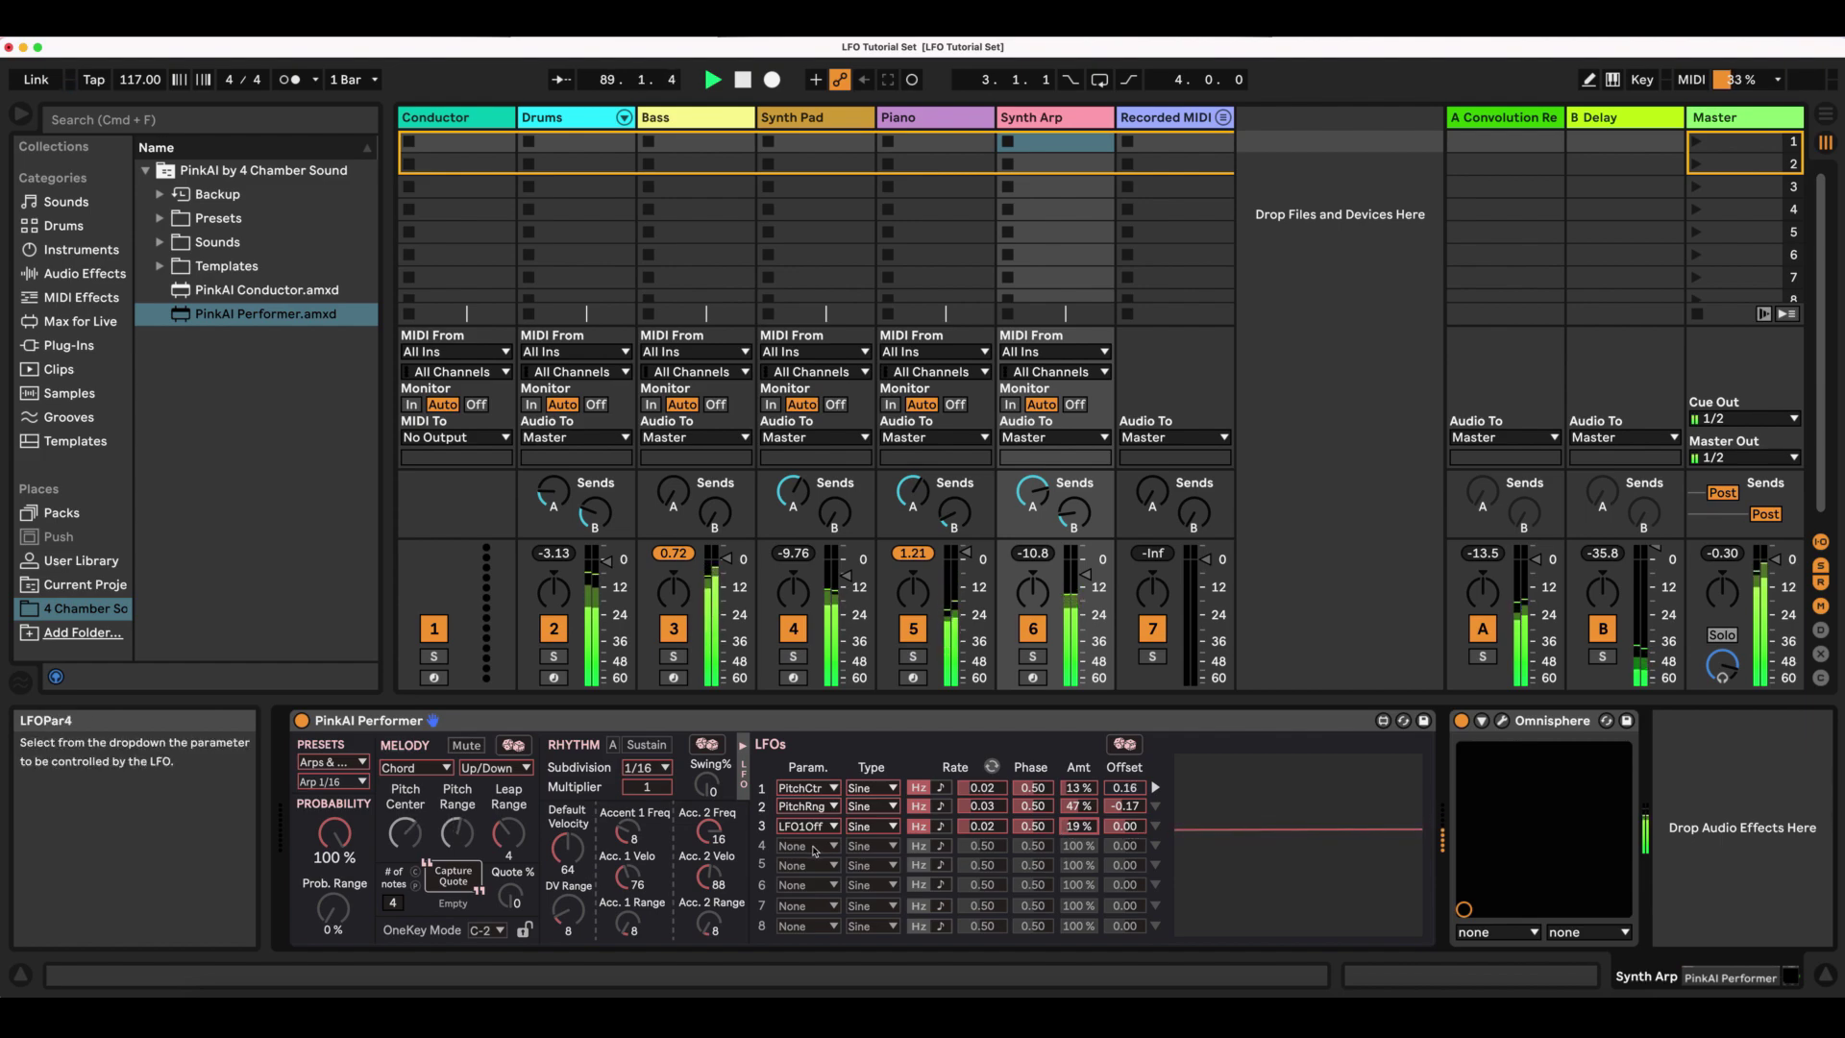
# Set the rates of LFOs 4, 5 and 6 to 0.02 Hz.
pyautogui.click(814, 846)
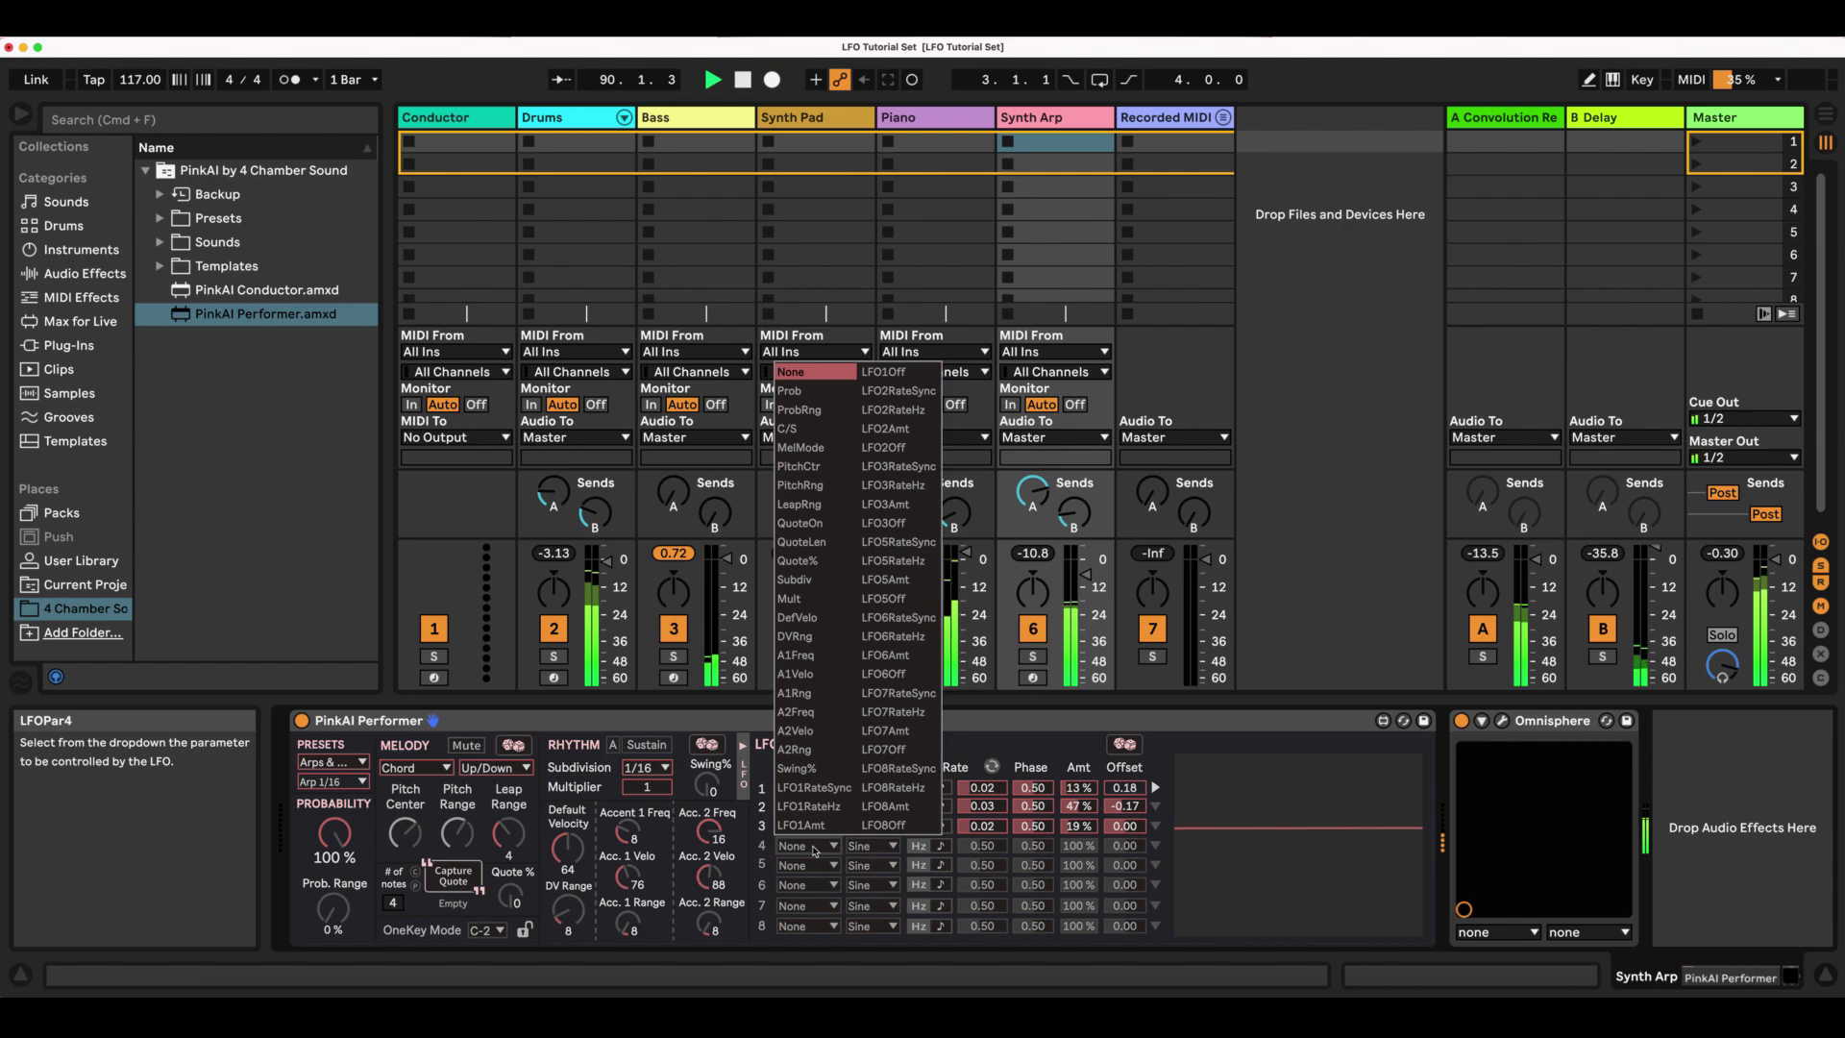
pyautogui.click(815, 850)
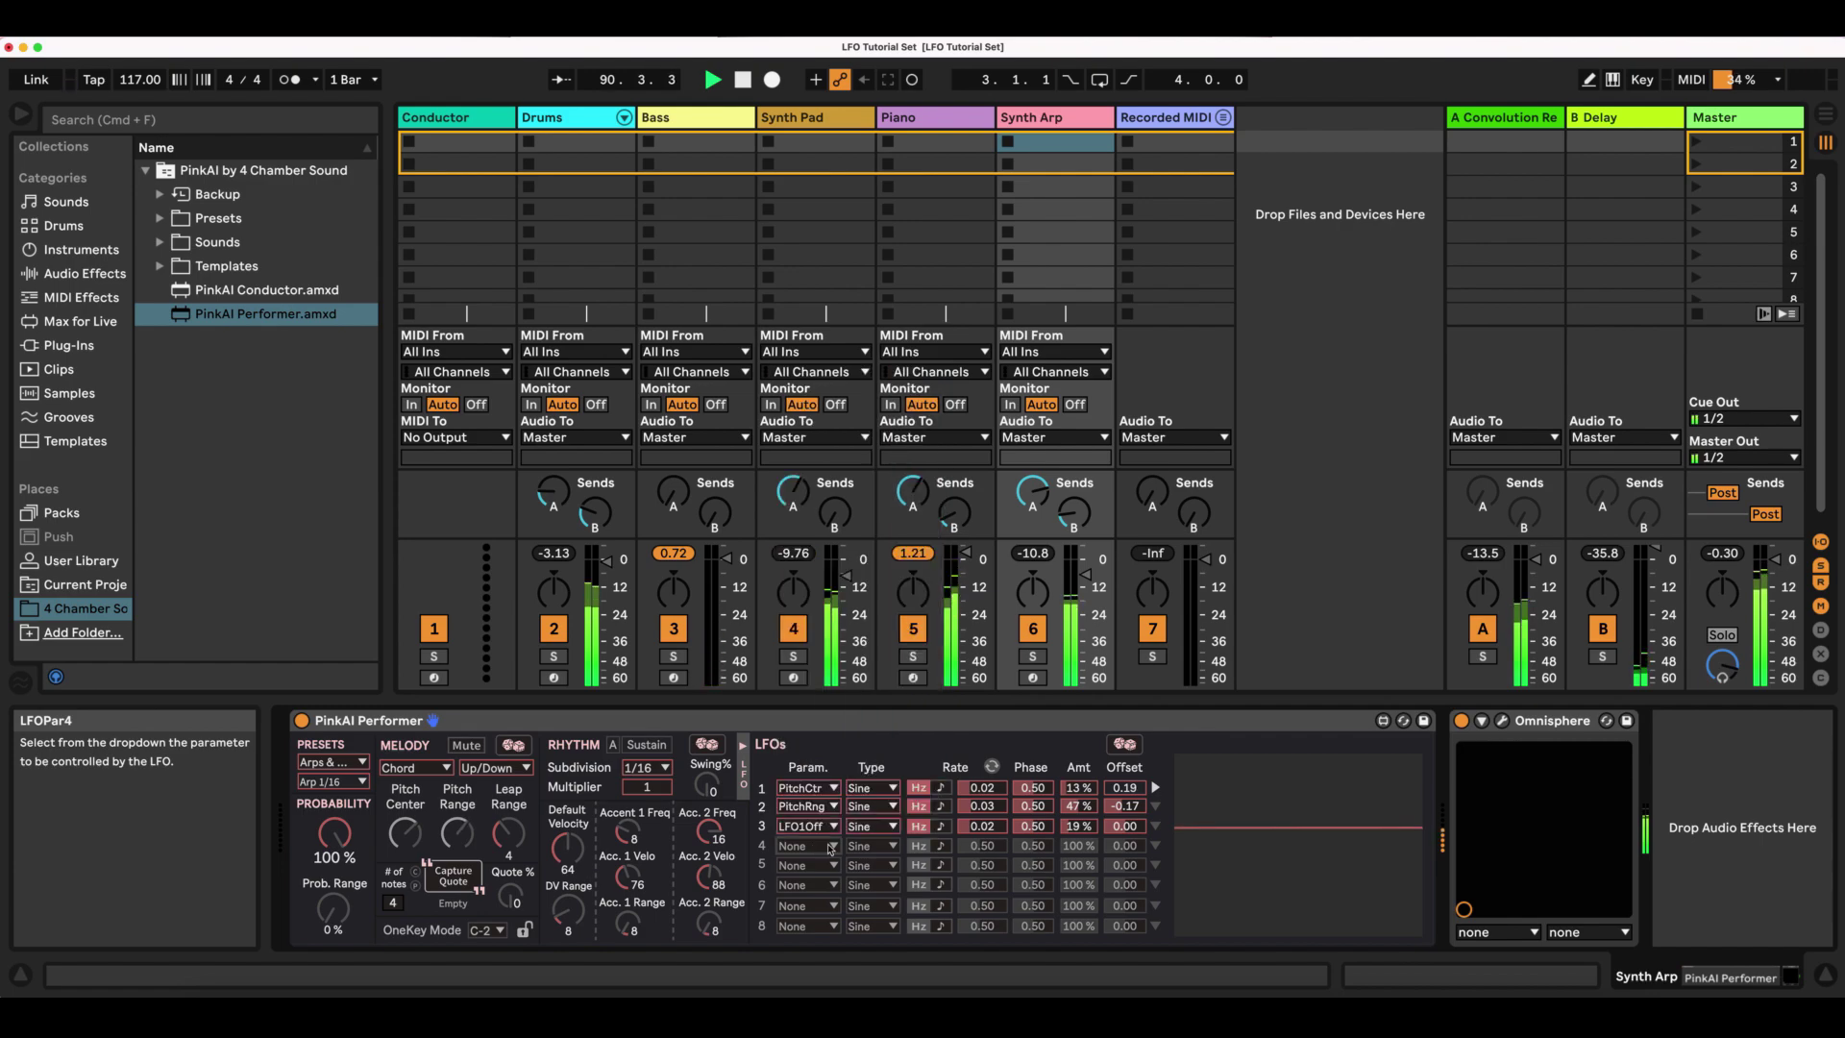
pyautogui.click(981, 848)
pyautogui.write('.')
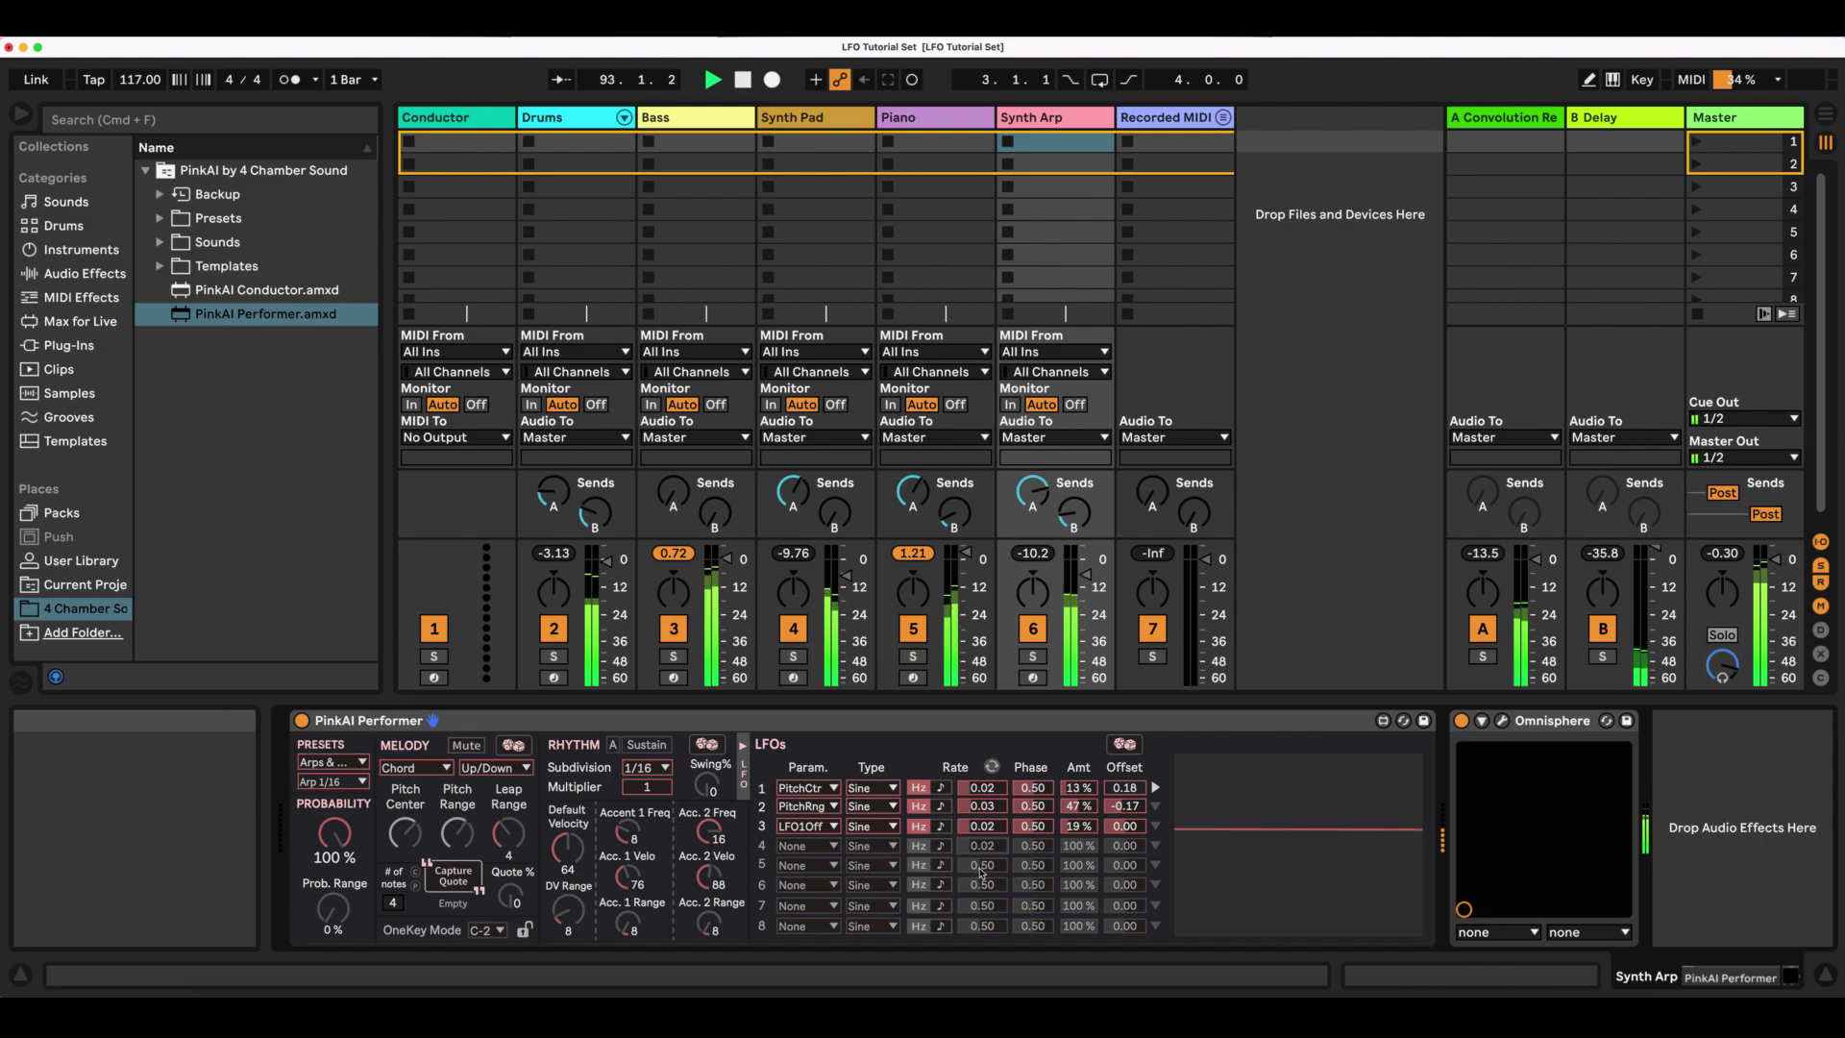
pyautogui.click(984, 867)
pyautogui.write('.02')
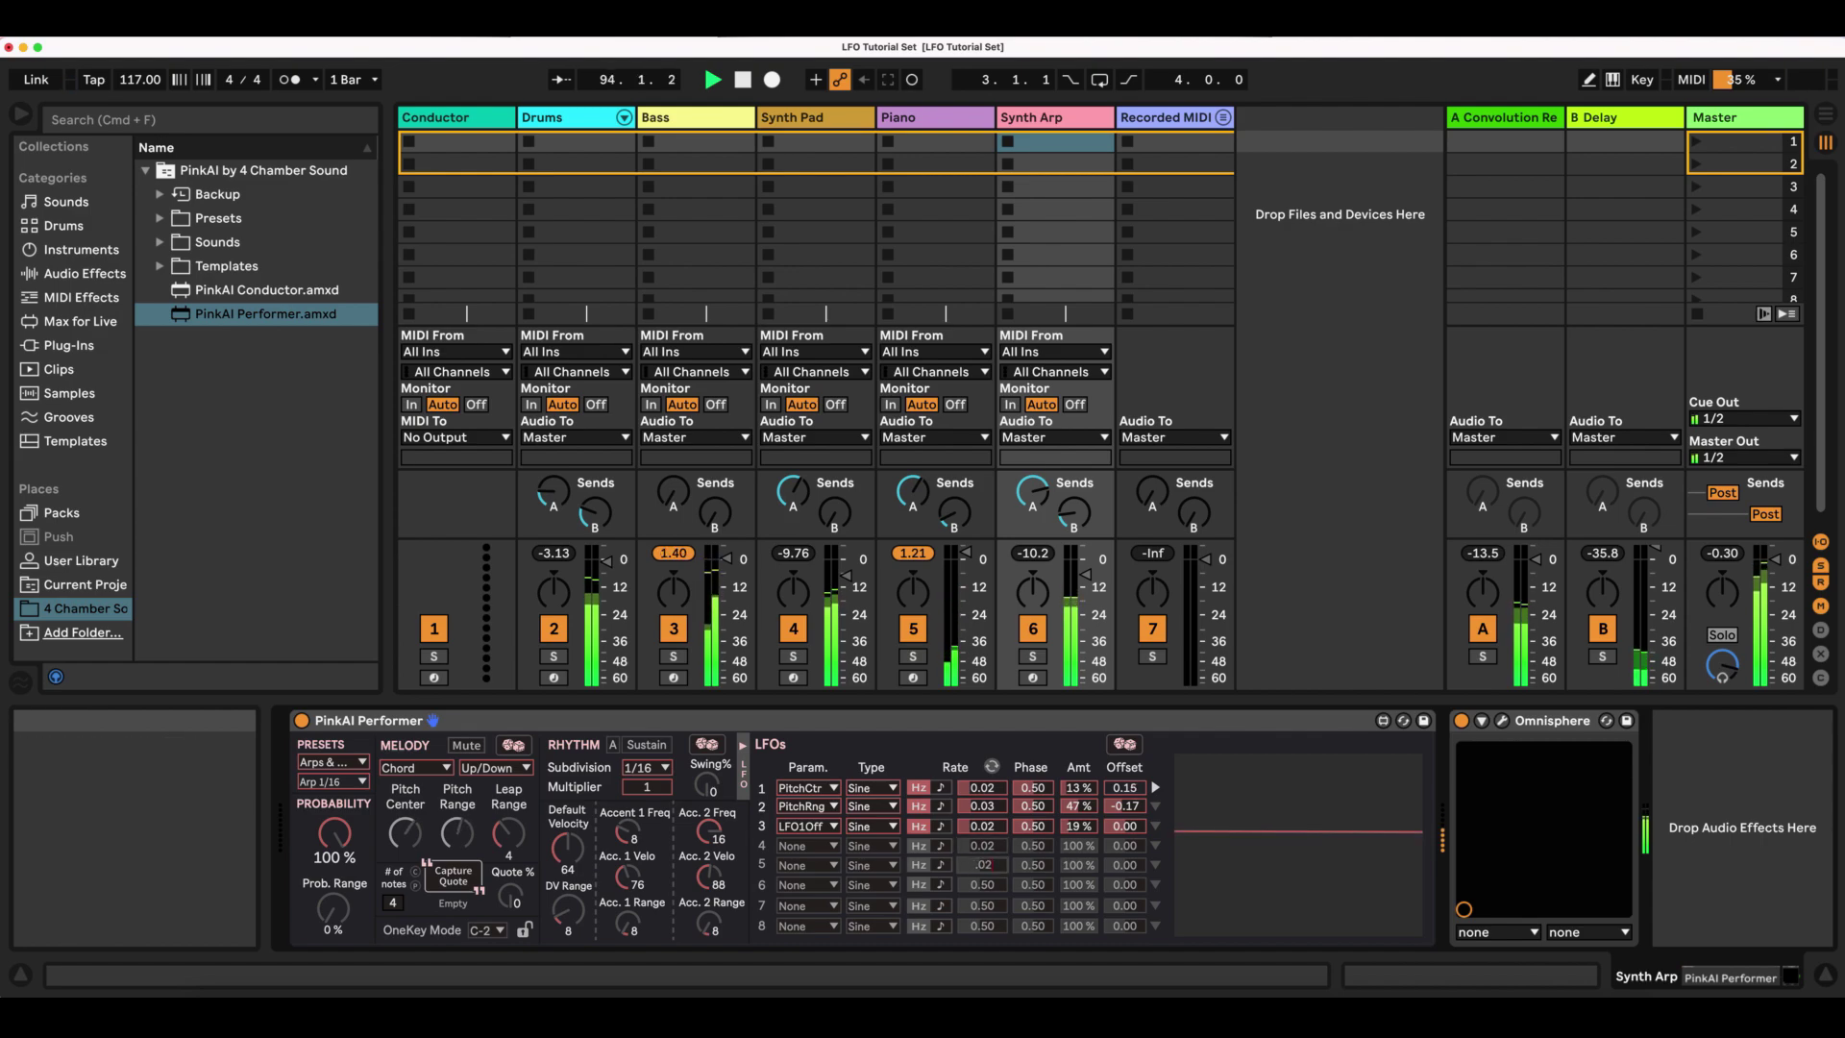
pyautogui.press('Return')
pyautogui.click(984, 885)
pyautogui.write('.02')
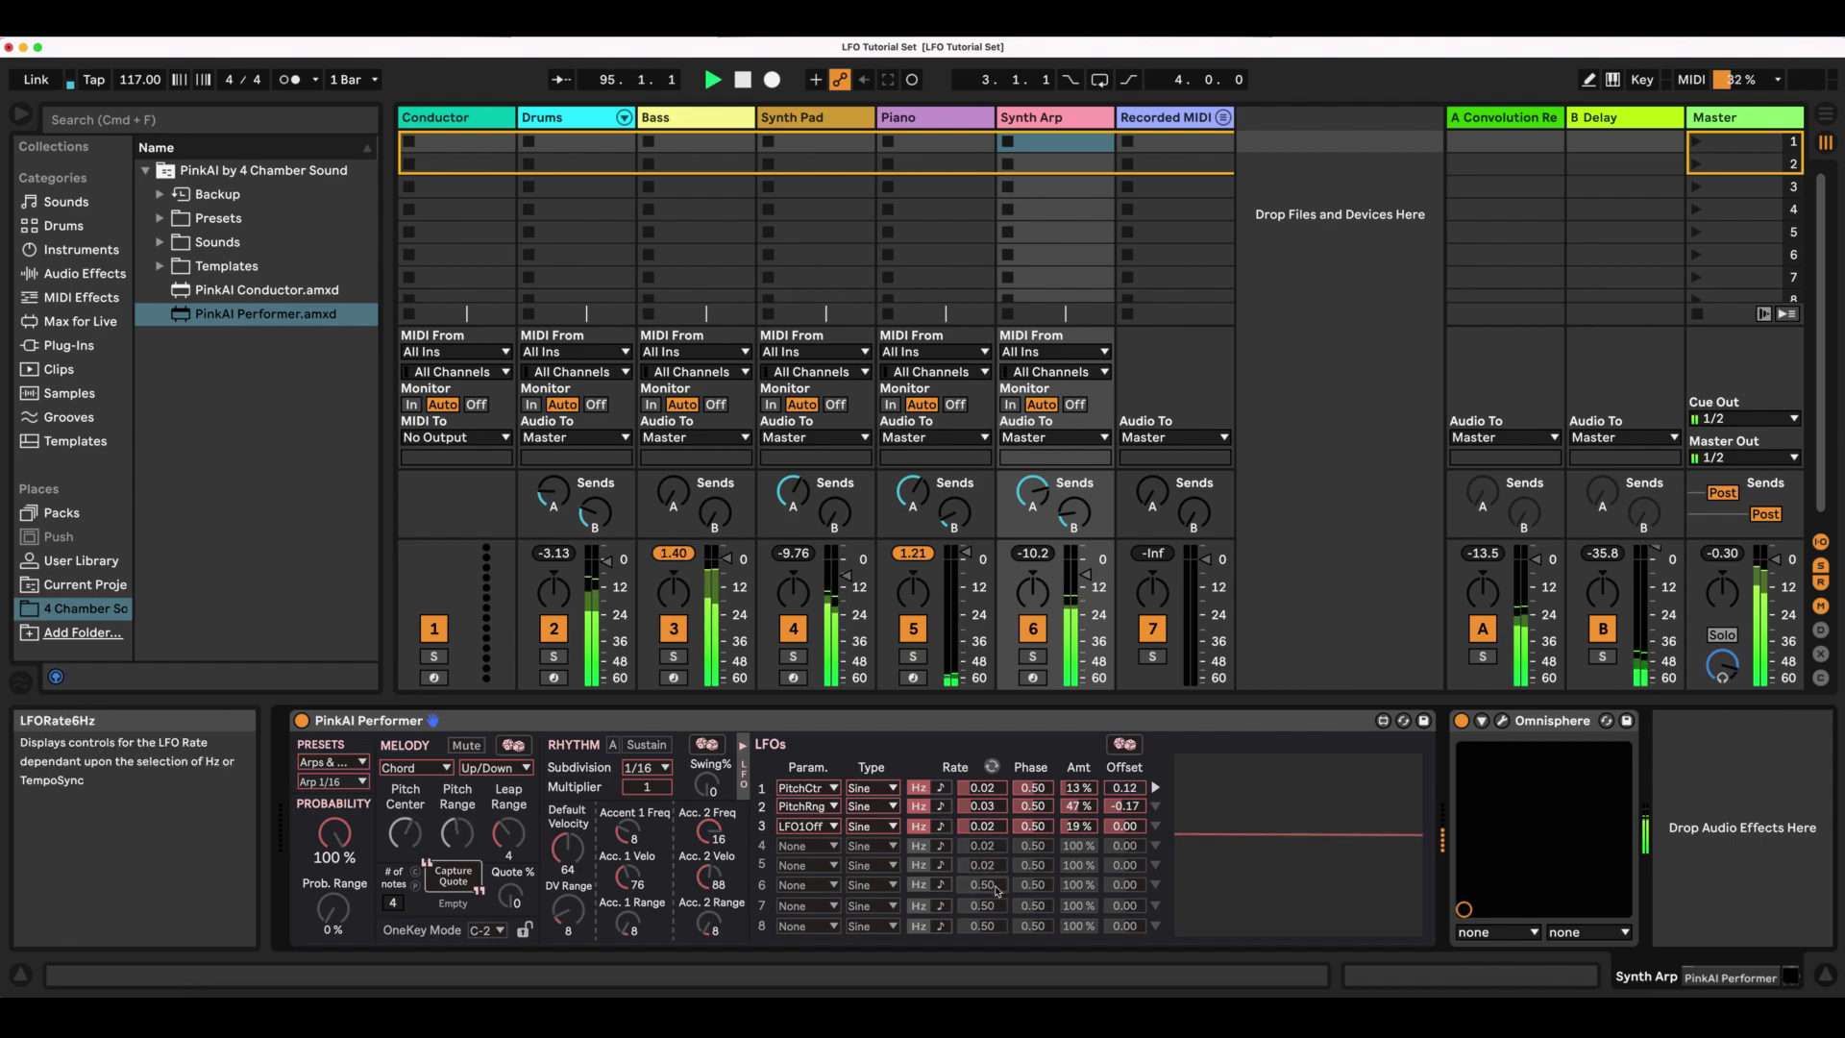
pyautogui.press('Return')
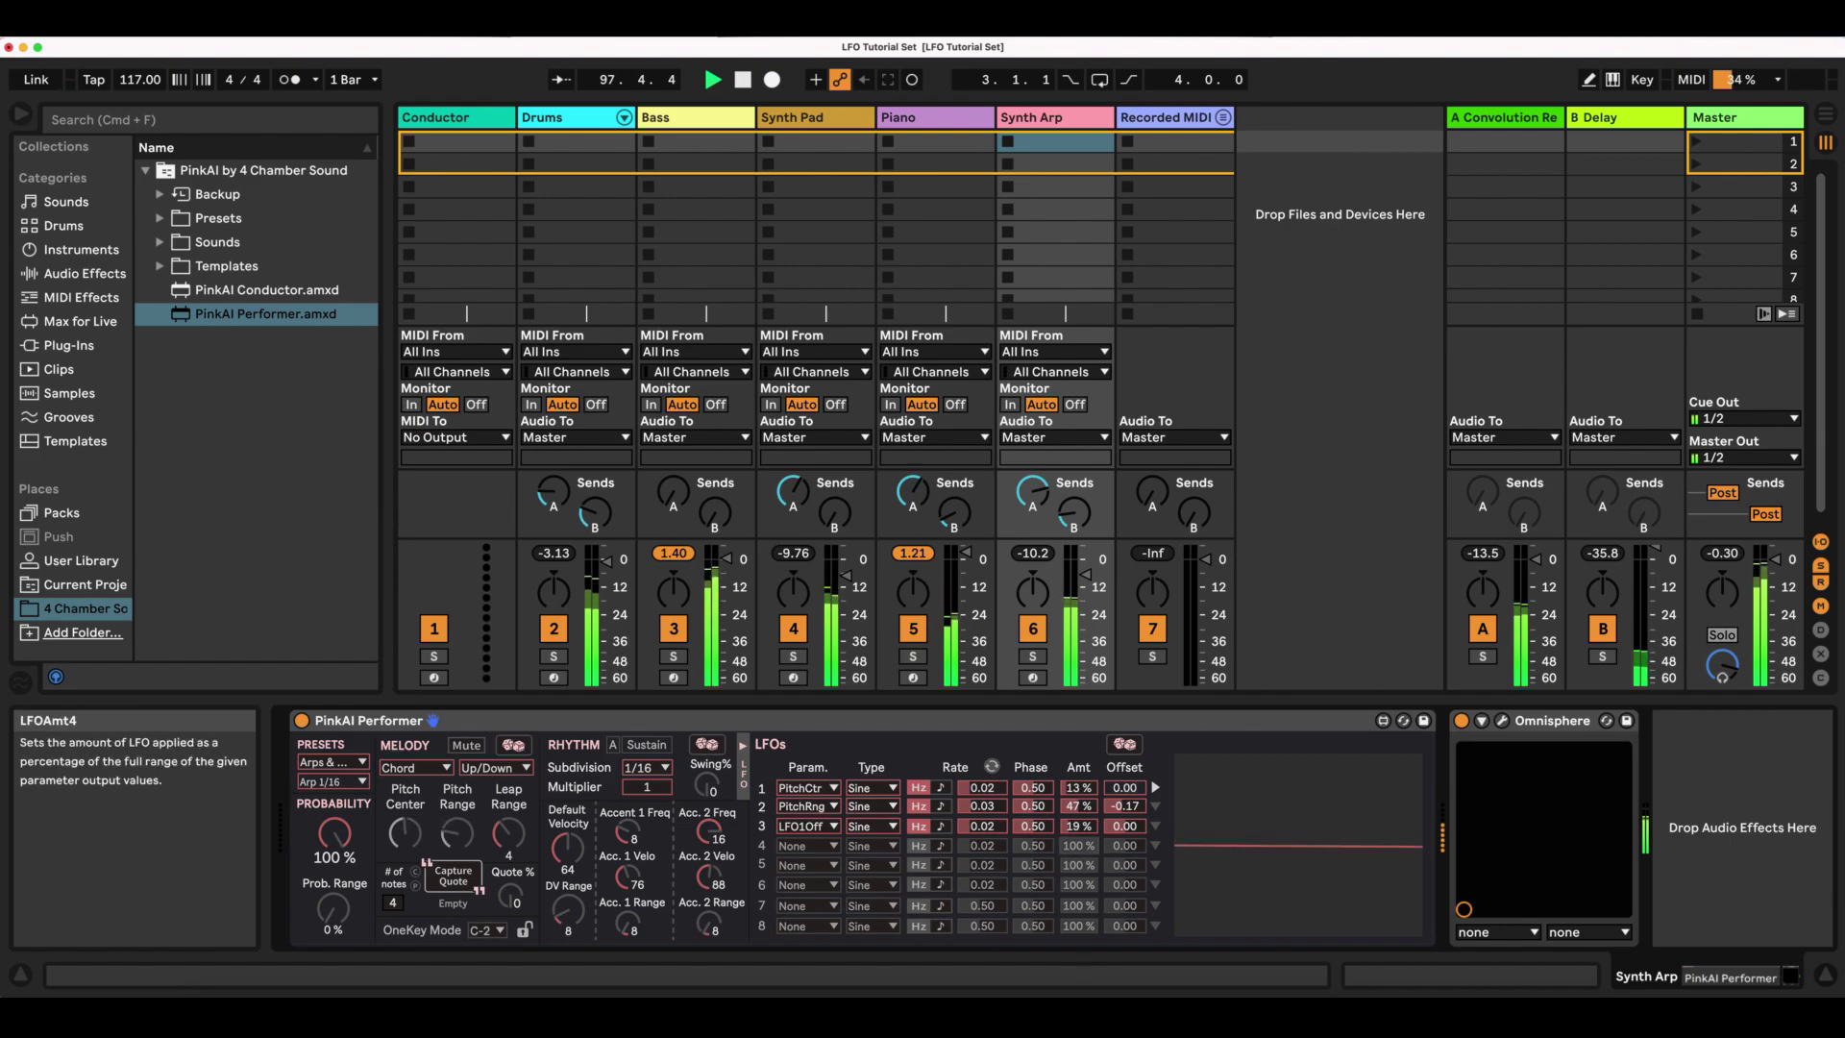
# Set the amounts of LFOs 4, 5 and 6 to 46%, 41% and 56%, and their offsets to -0.33, -0.08 and 0.08.
pyautogui.moveTo(1079, 846)
pyautogui.mouseDown()
pyautogui.moveTo(1078, 869)
pyautogui.moveTo(1078, 848)
pyautogui.mouseUp()
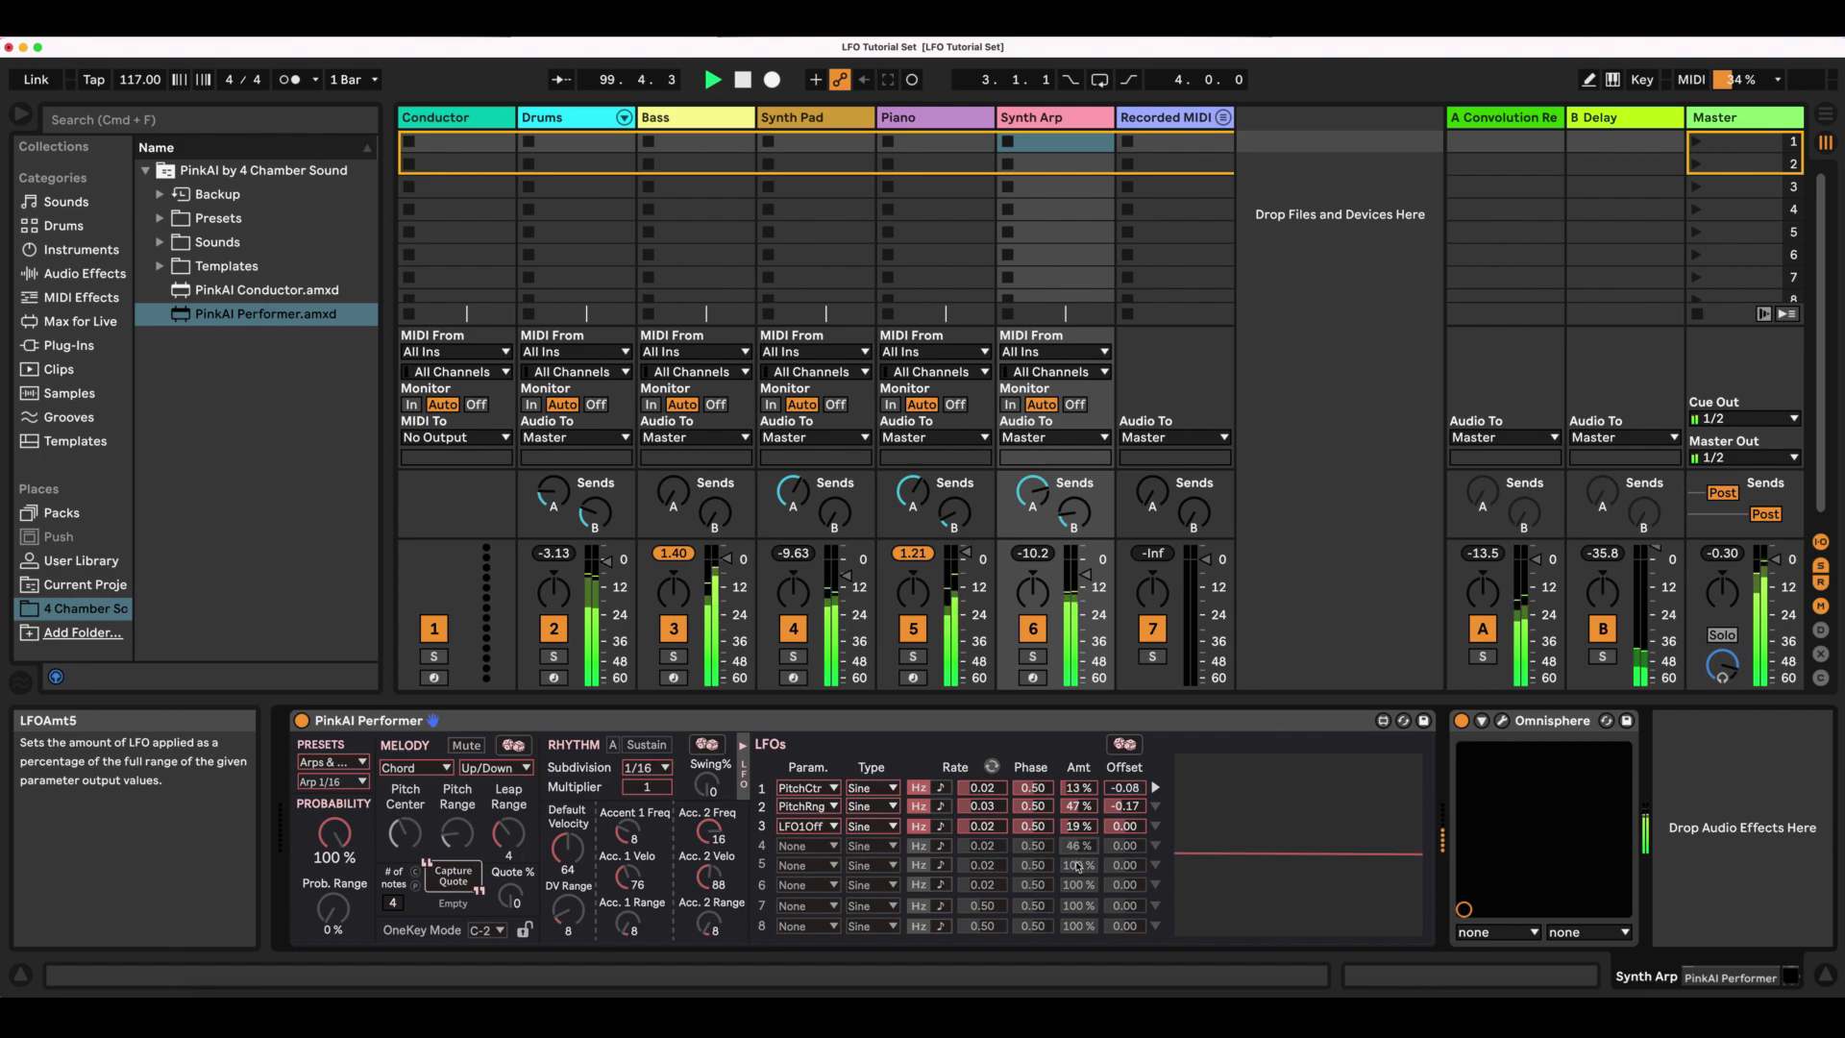
pyautogui.moveTo(1078, 865); pyautogui.dragTo(1078, 876)
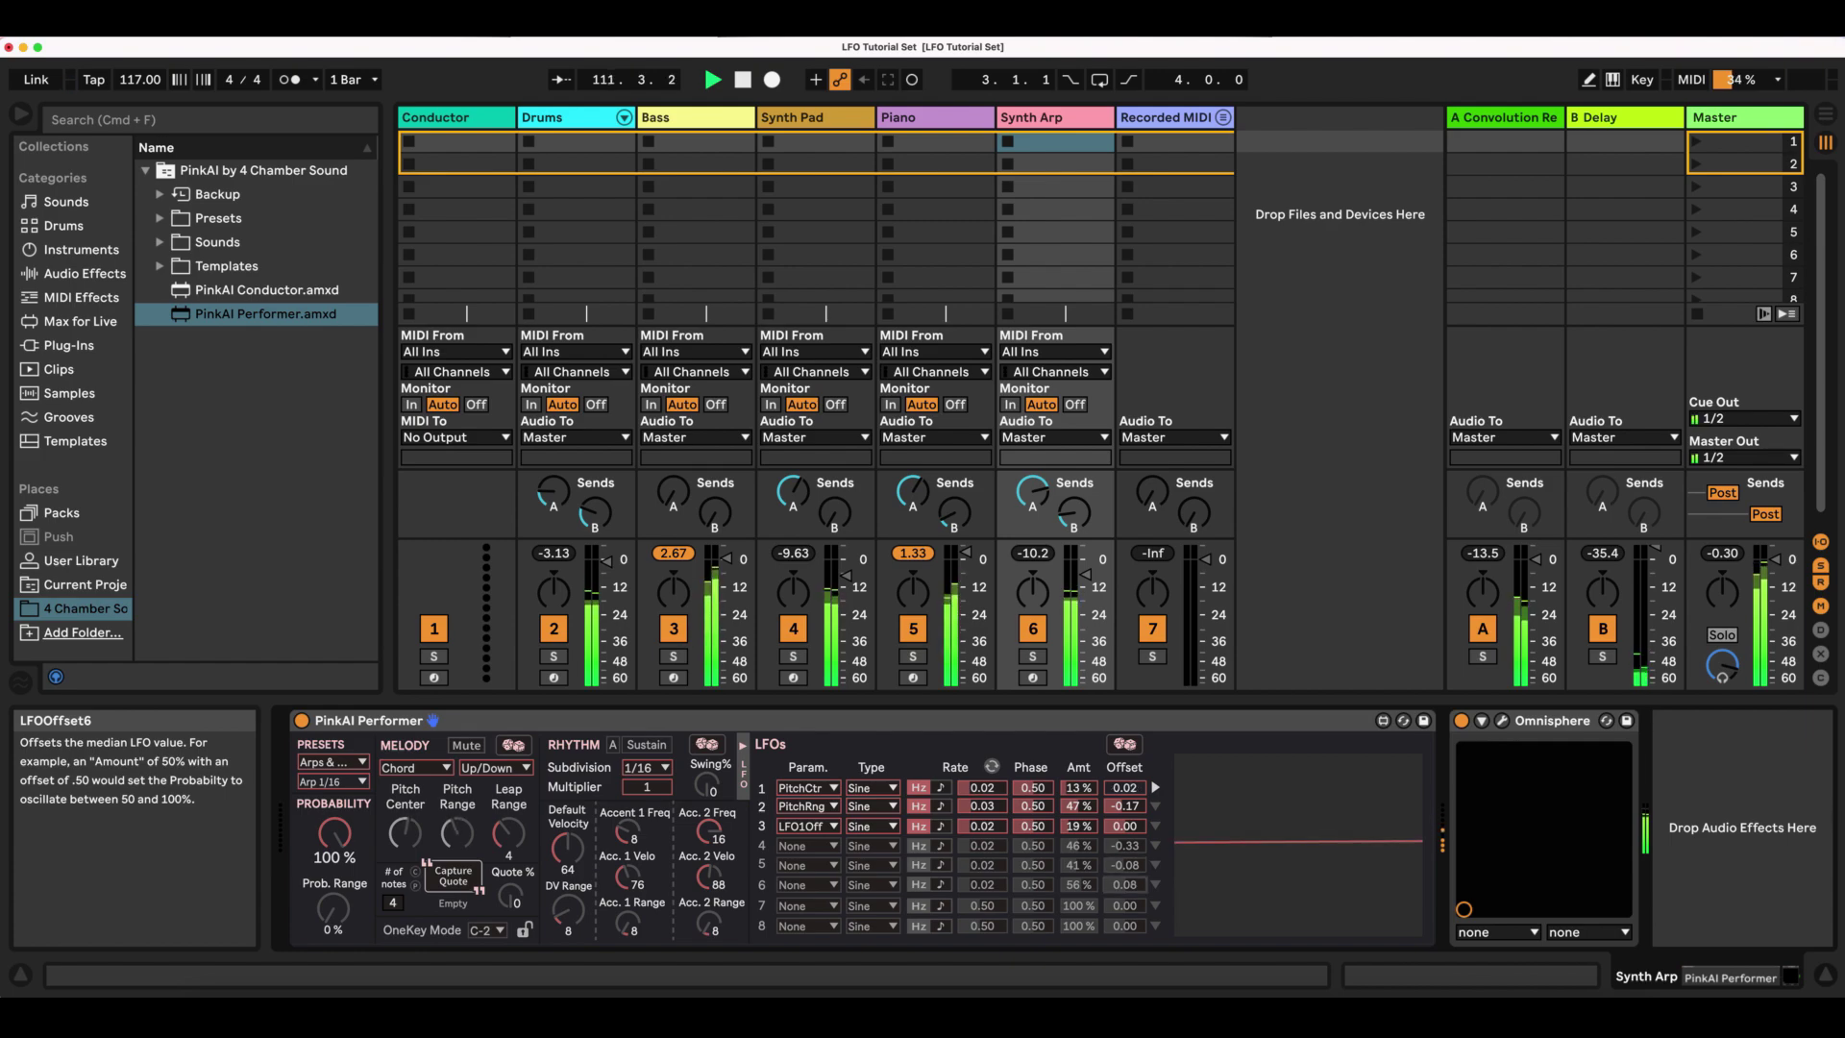
# Assign LFO 4 to DefVelo, LFO 5 to A1Velo and LFO 6 to A2Velo.
pyautogui.click(813, 844)
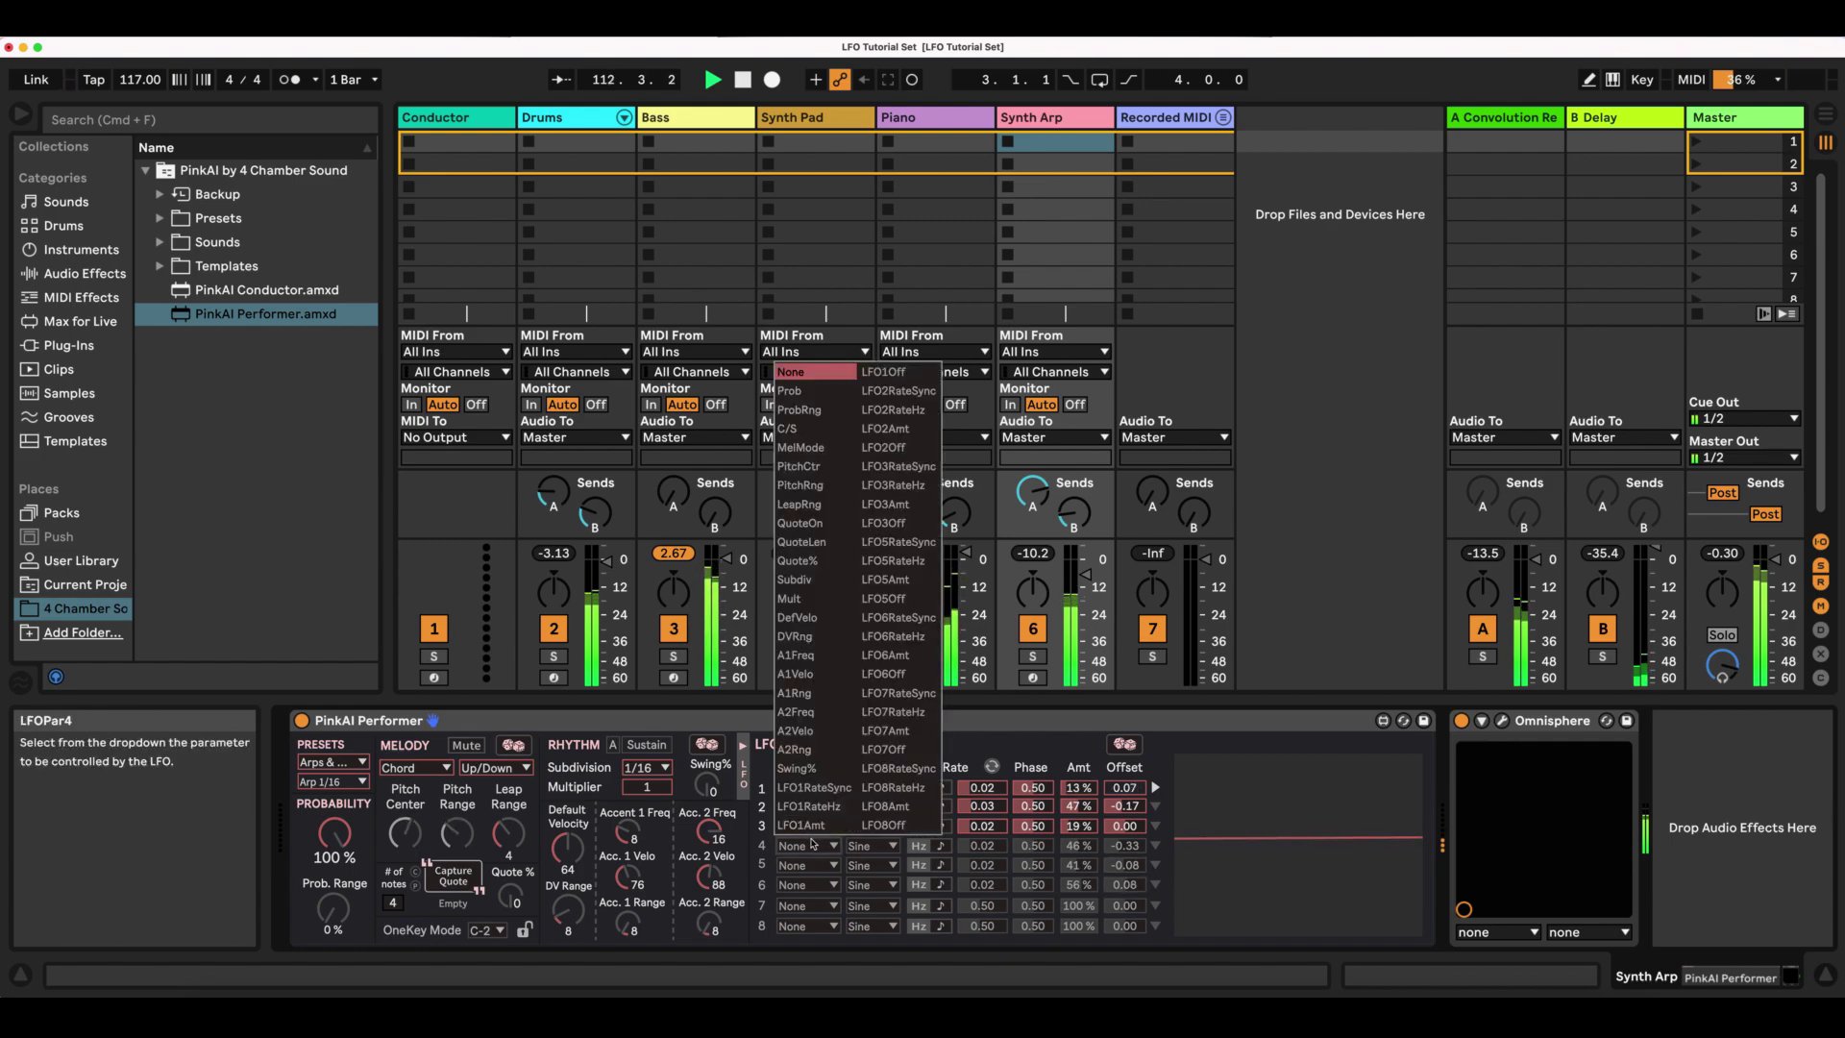
pyautogui.click(807, 620)
pyautogui.click(813, 865)
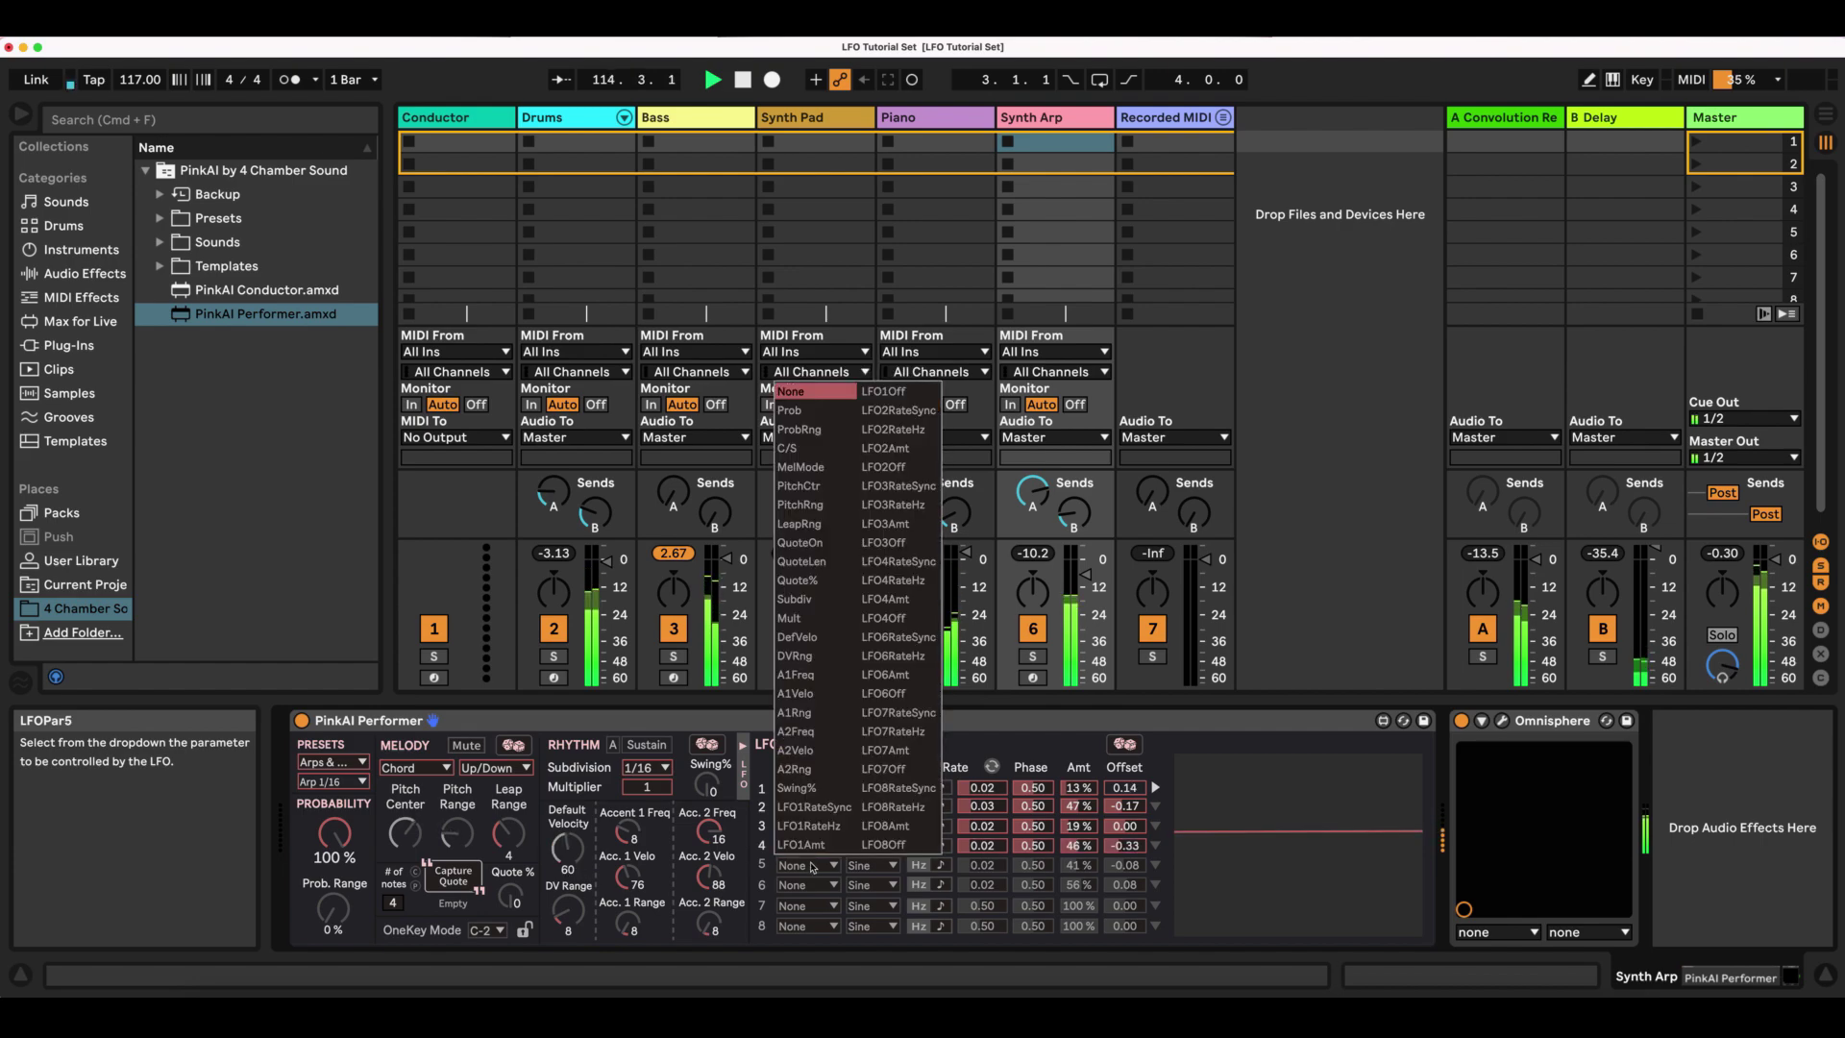
pyautogui.click(812, 694)
pyautogui.click(810, 879)
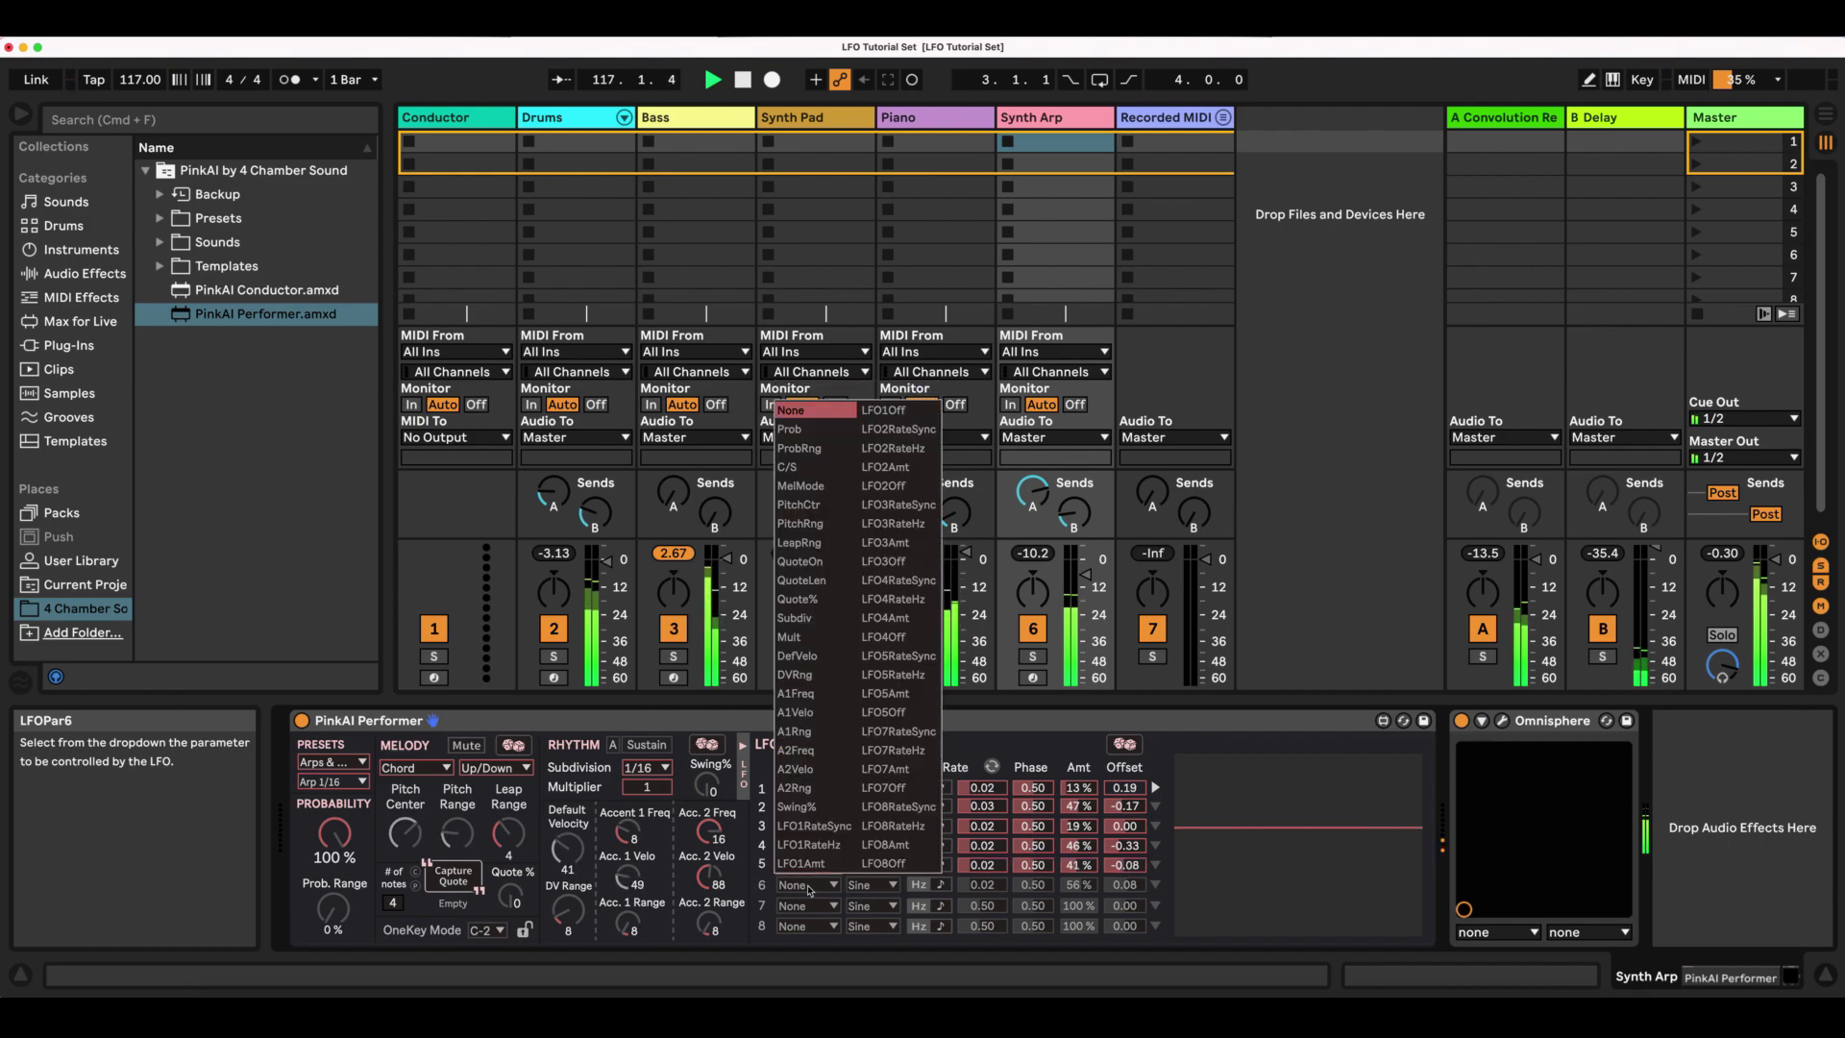
pyautogui.click(810, 769)
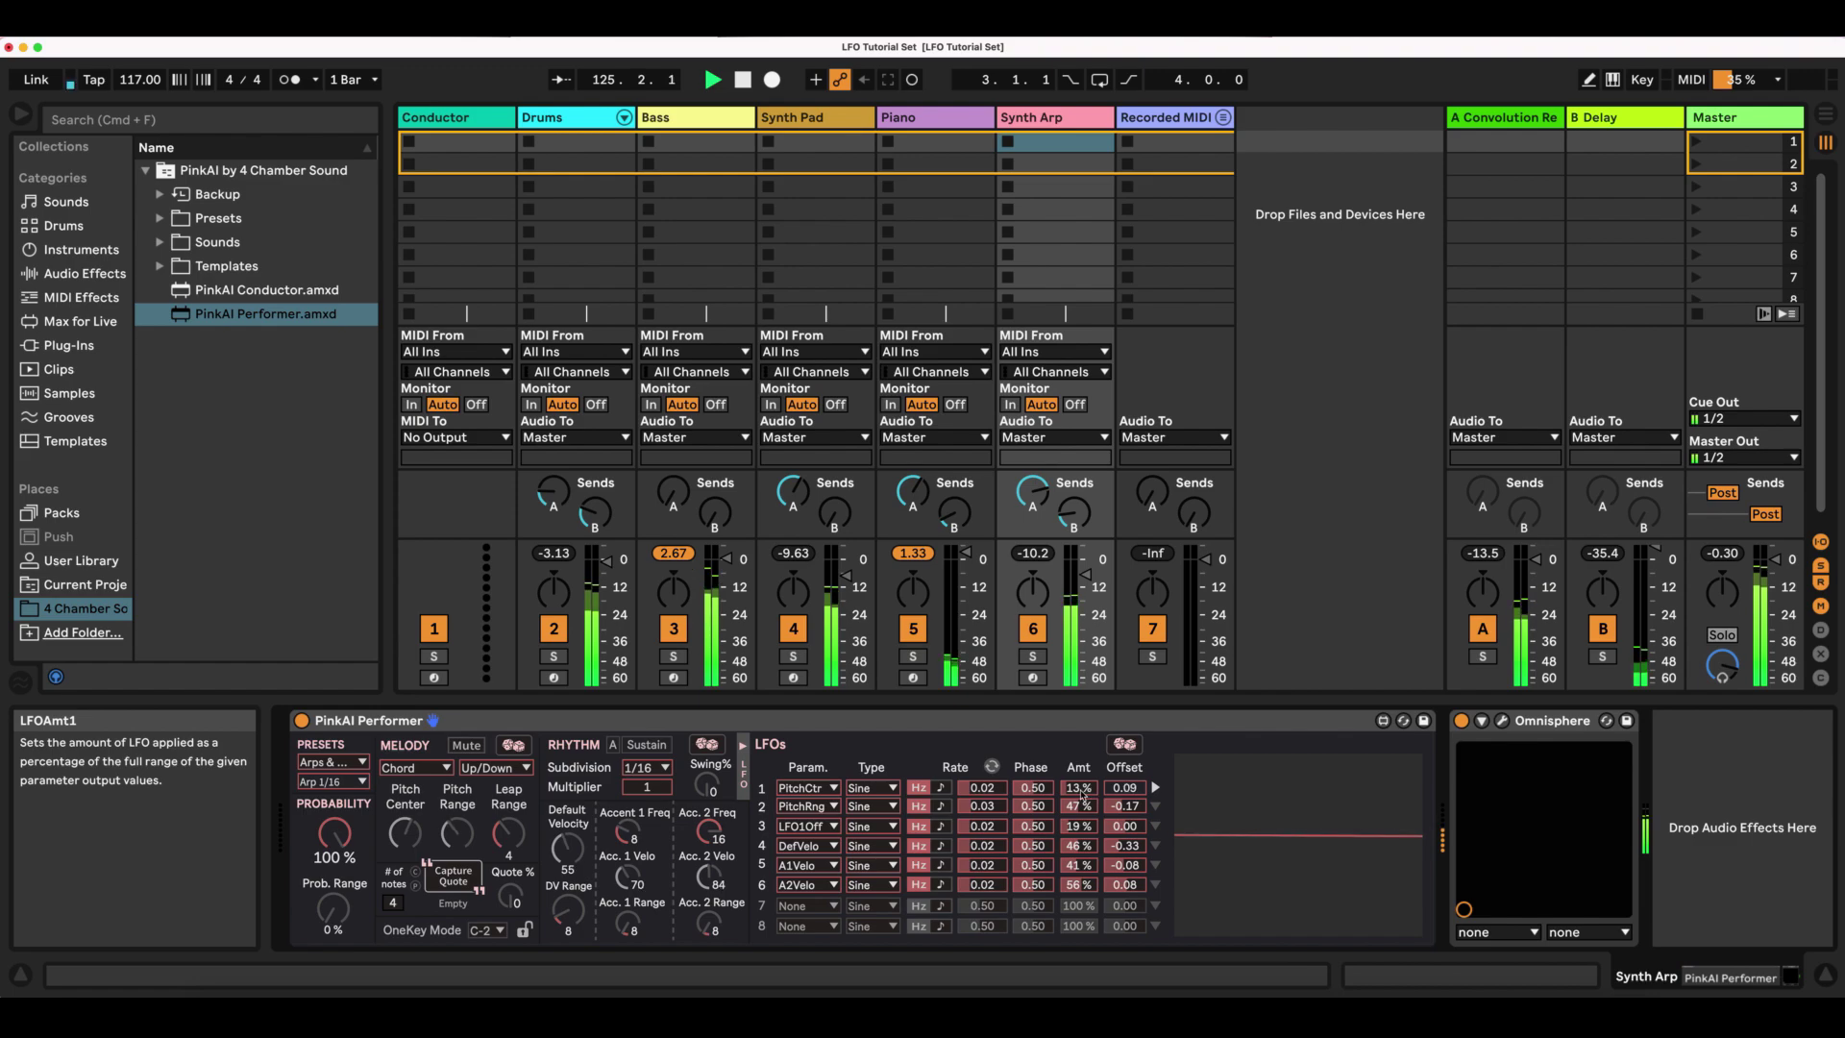
# Start recording into the Arrangement and show the clips being captured in the Recorded MIDI group up close.
pyautogui.click(771, 80)
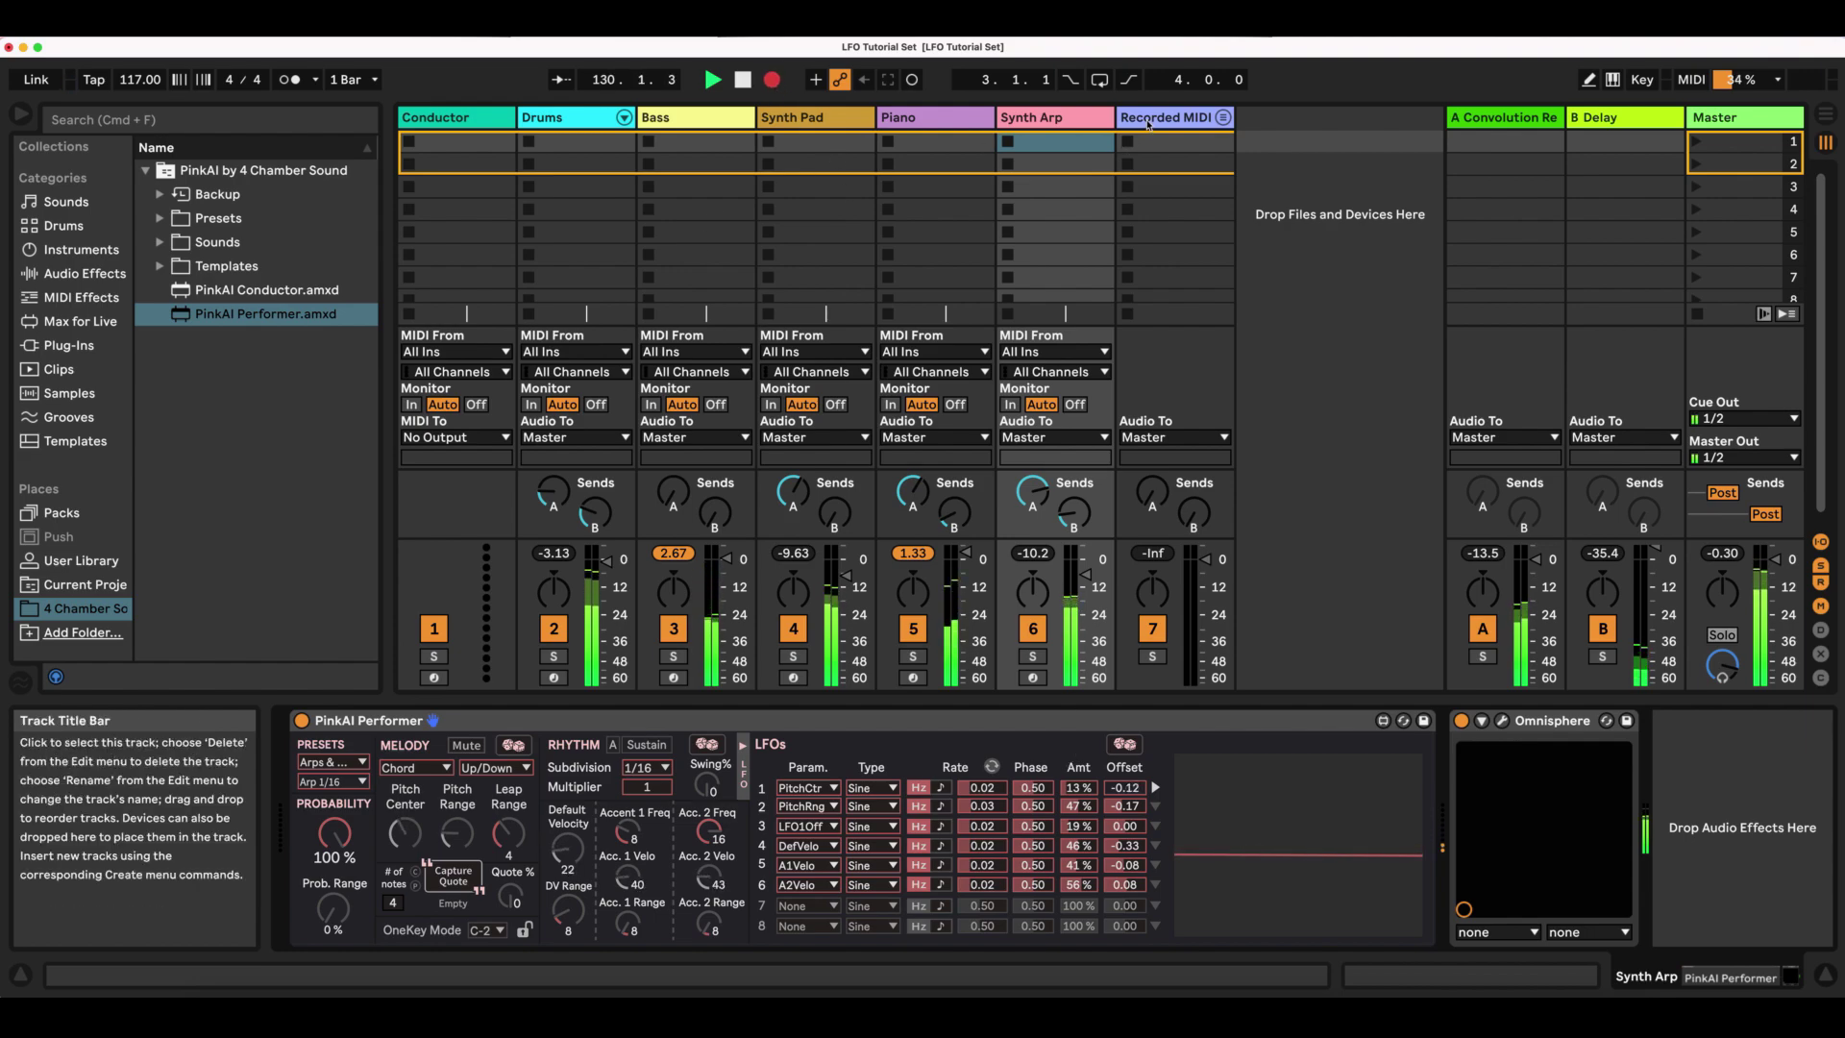
pyautogui.press('Tab')
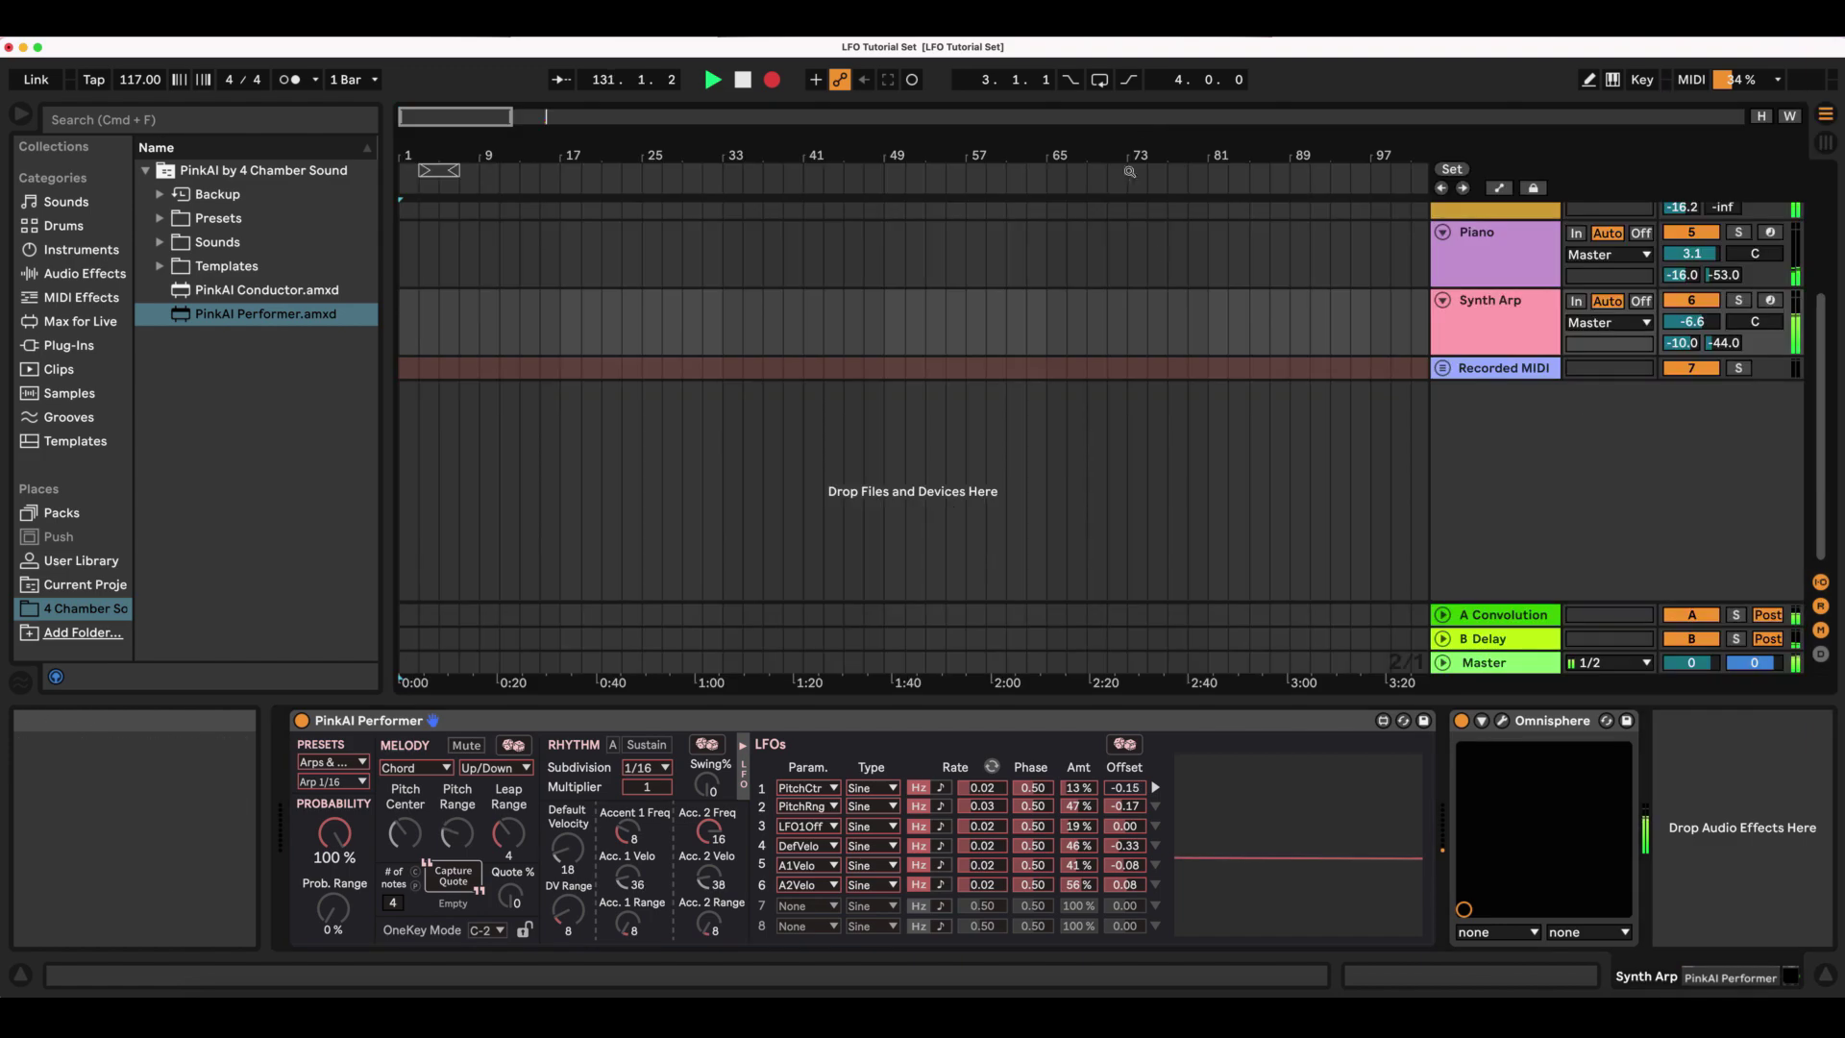
pyautogui.scroll(-5, 1265, 488)
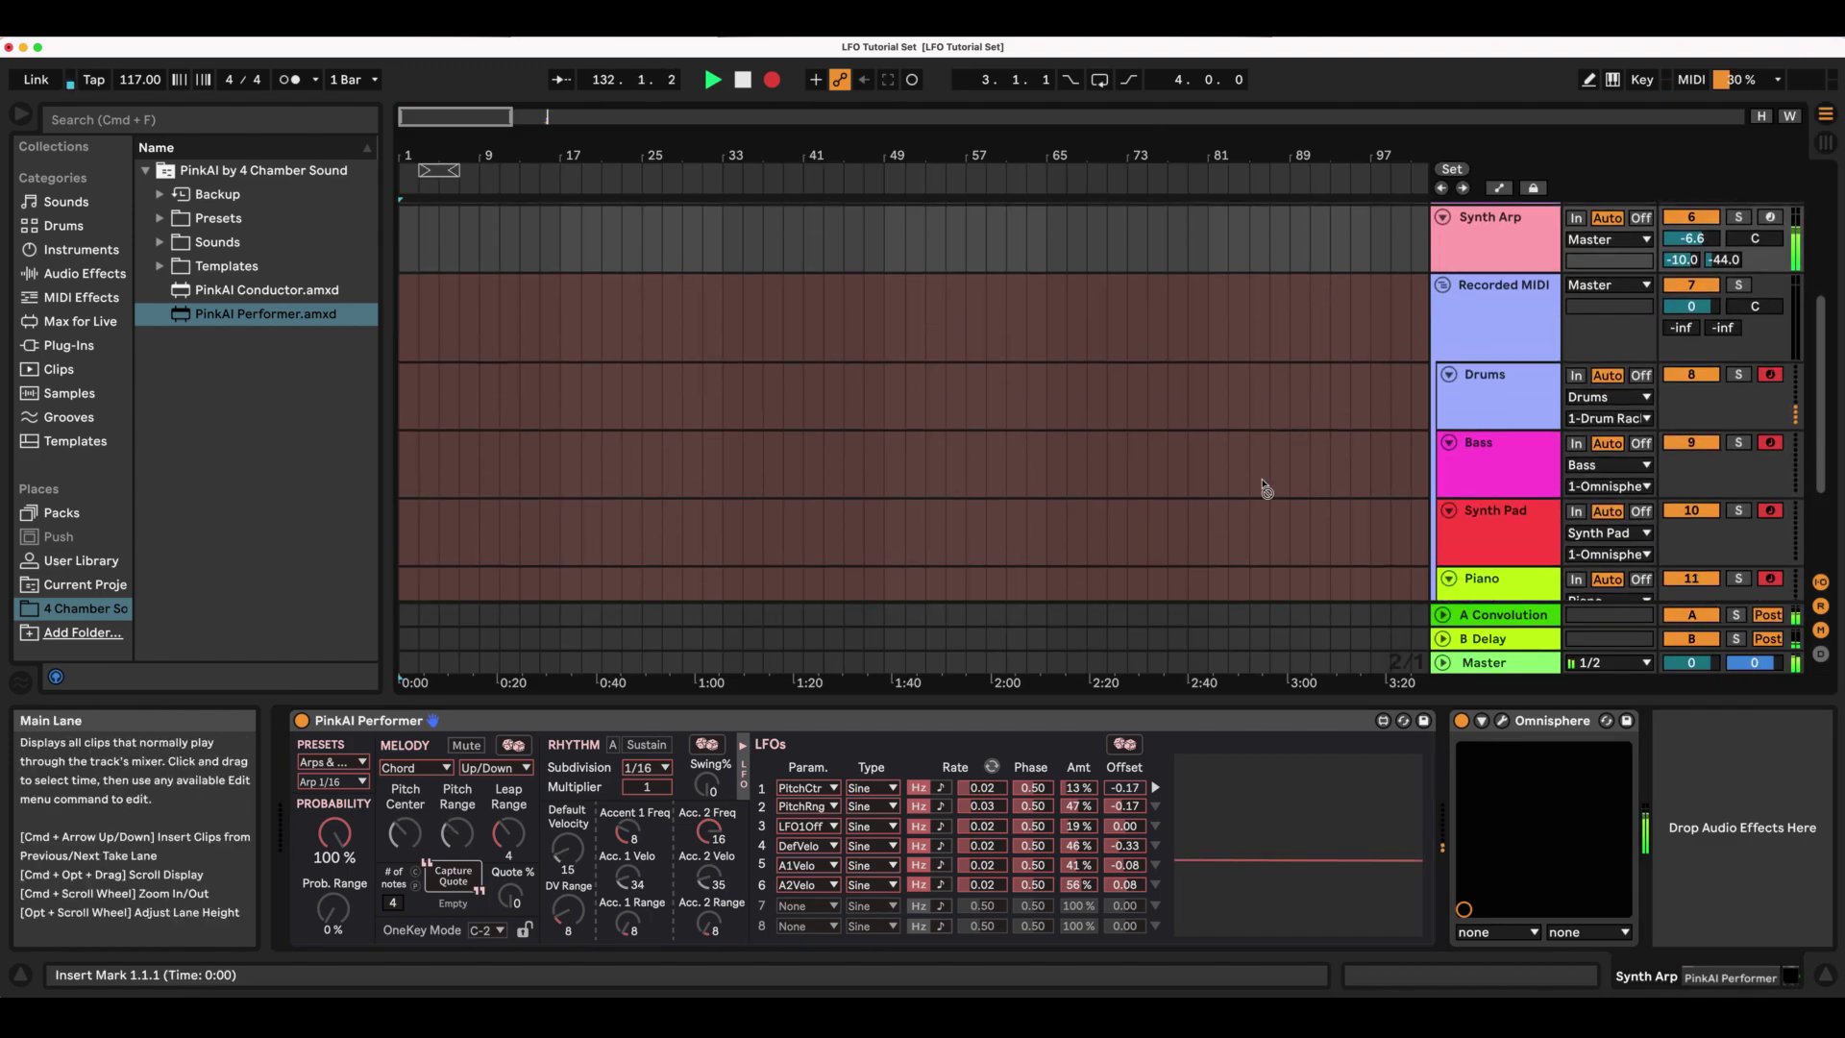
pyautogui.hscroll(3, 1201, 476)
pyautogui.hscroll(10, 1158, 466)
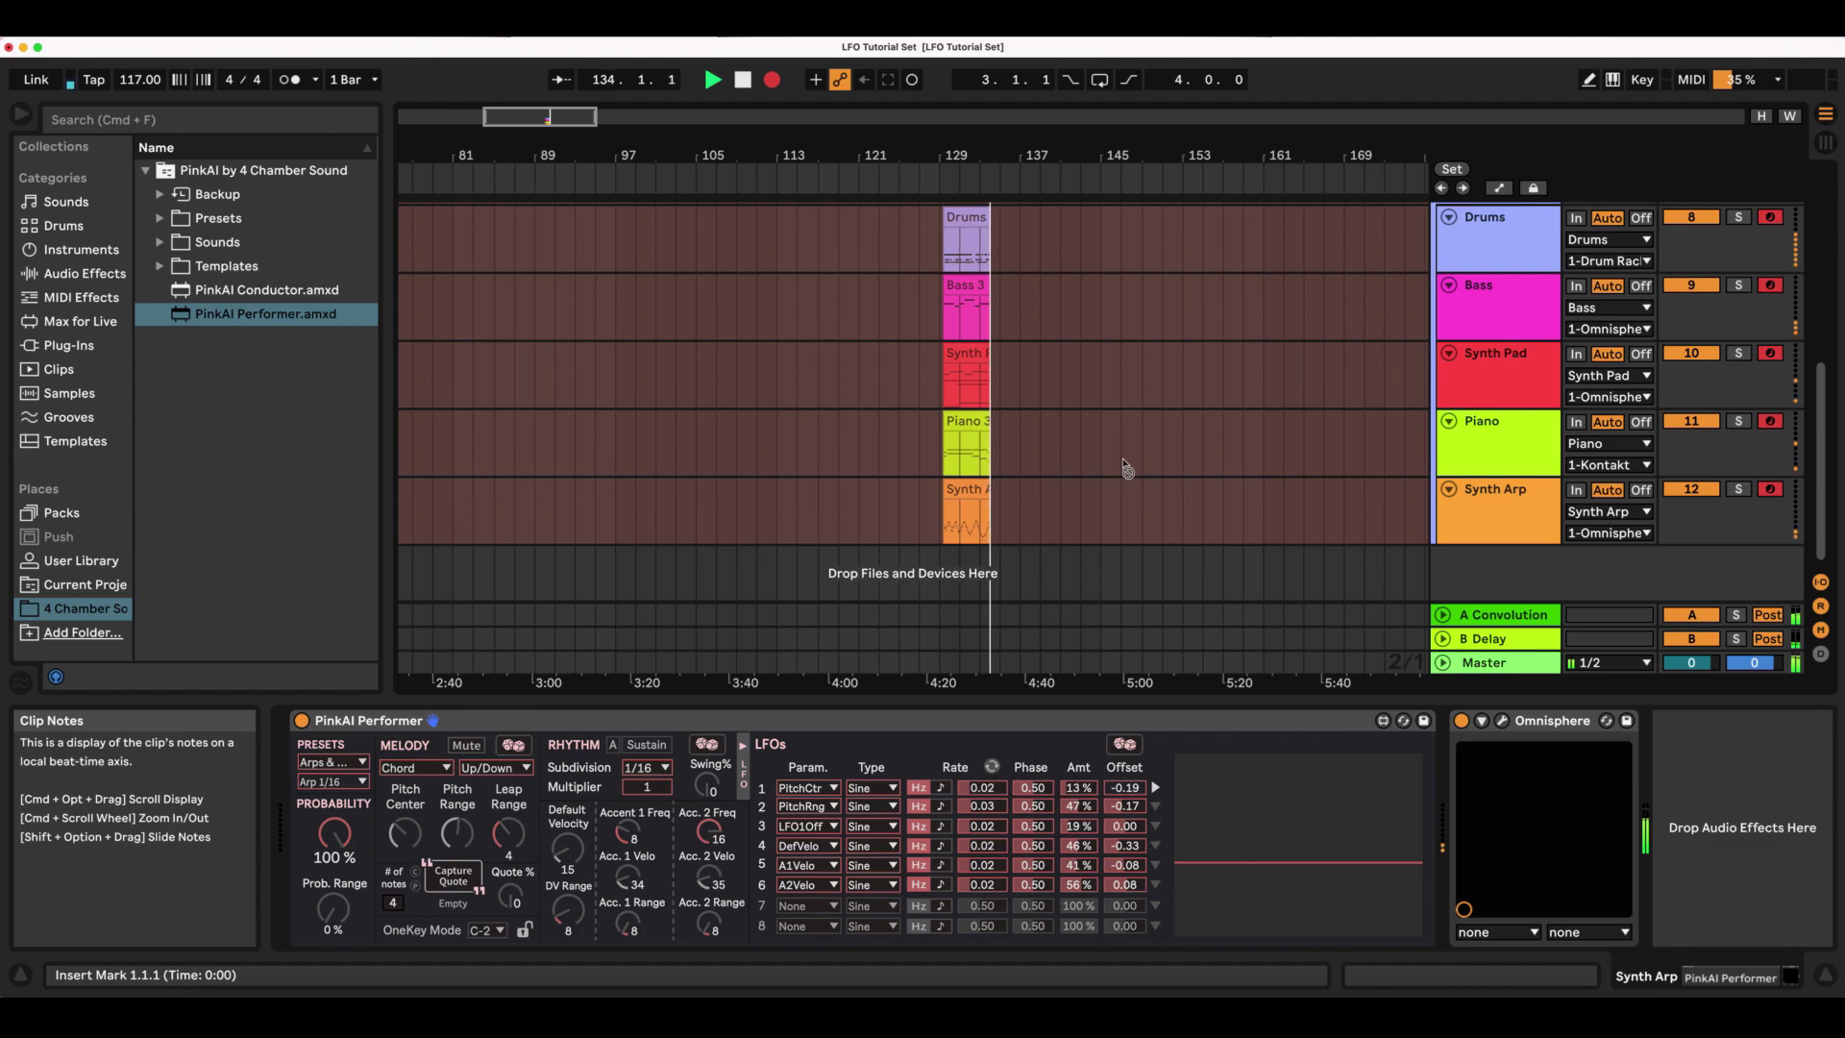
pyautogui.moveTo(1028, 159)
pyautogui.mouseDown()
pyautogui.moveTo(1028, 332)
pyautogui.moveTo(1016, 151)
pyautogui.mouseUp()
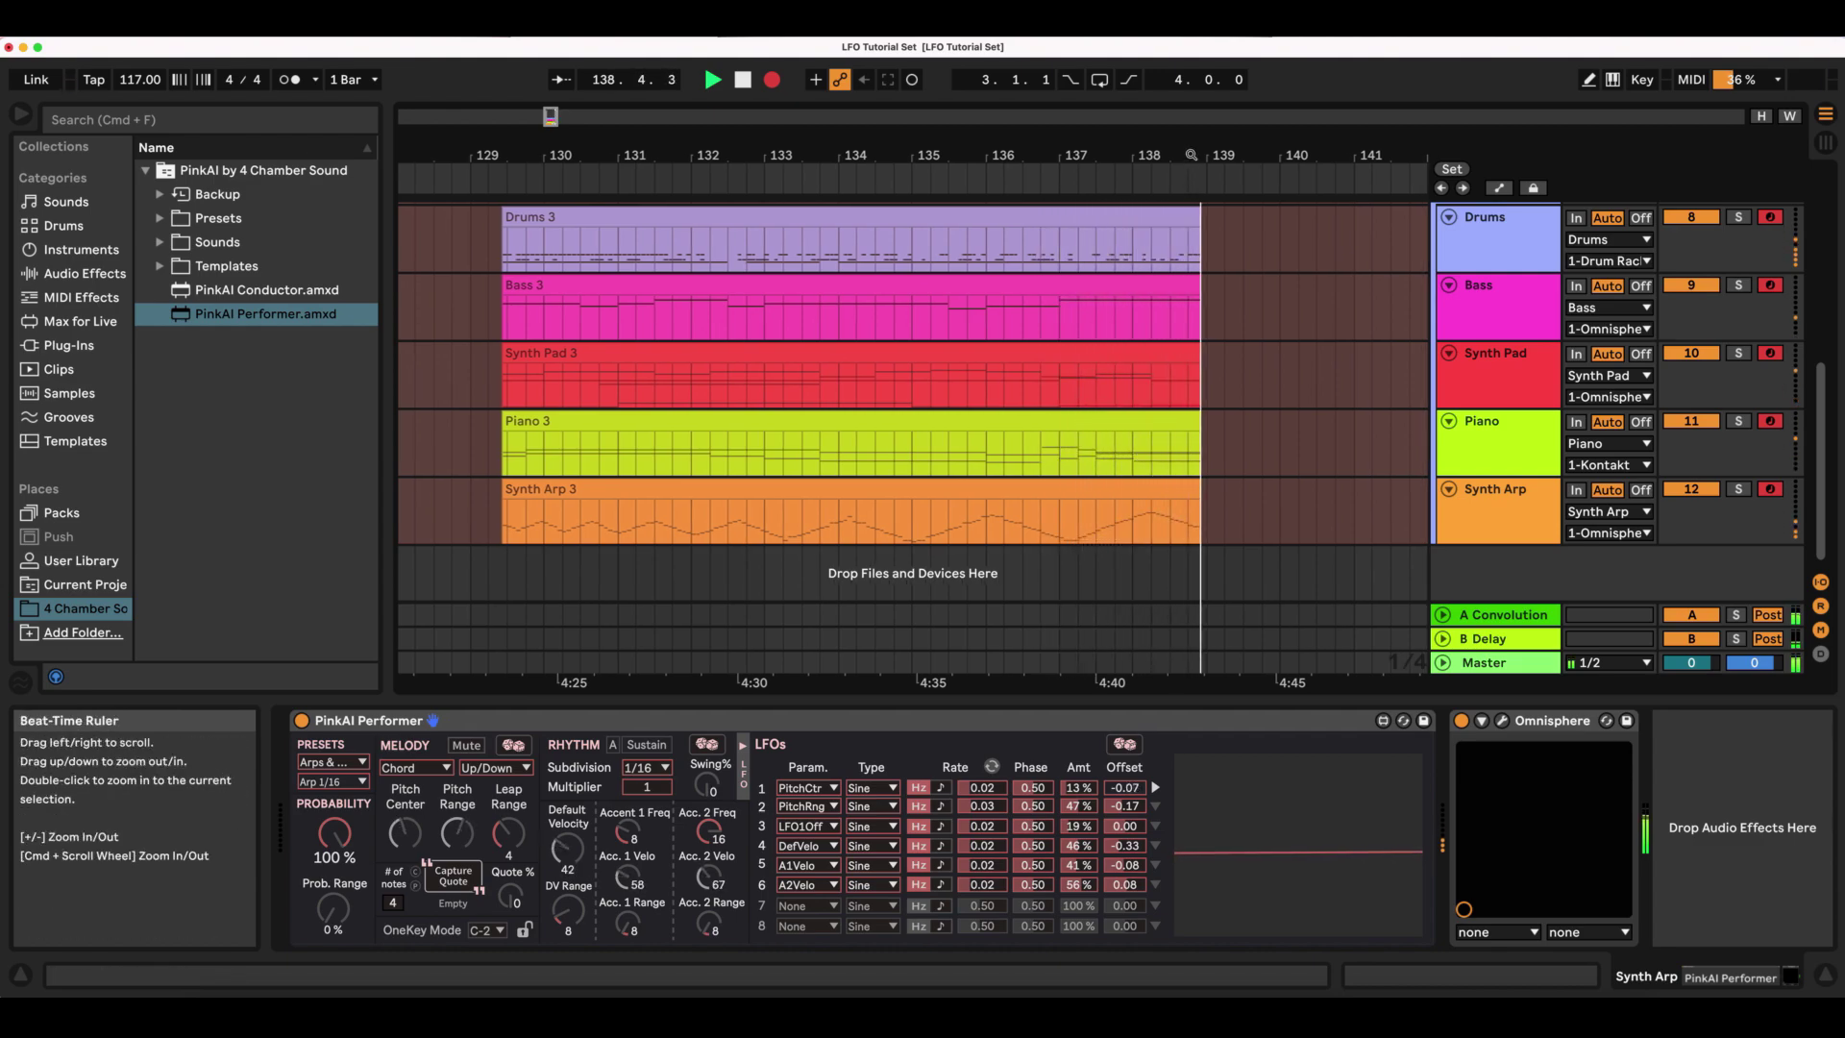
# Enlarge the Synth Arp track in the Recorded MIDI group and examine the modulated note pattern in its clip.
pyautogui.moveTo(1710, 544); pyautogui.dragTo(1701, 605)
pyautogui.scroll(-2, 1581, 573)
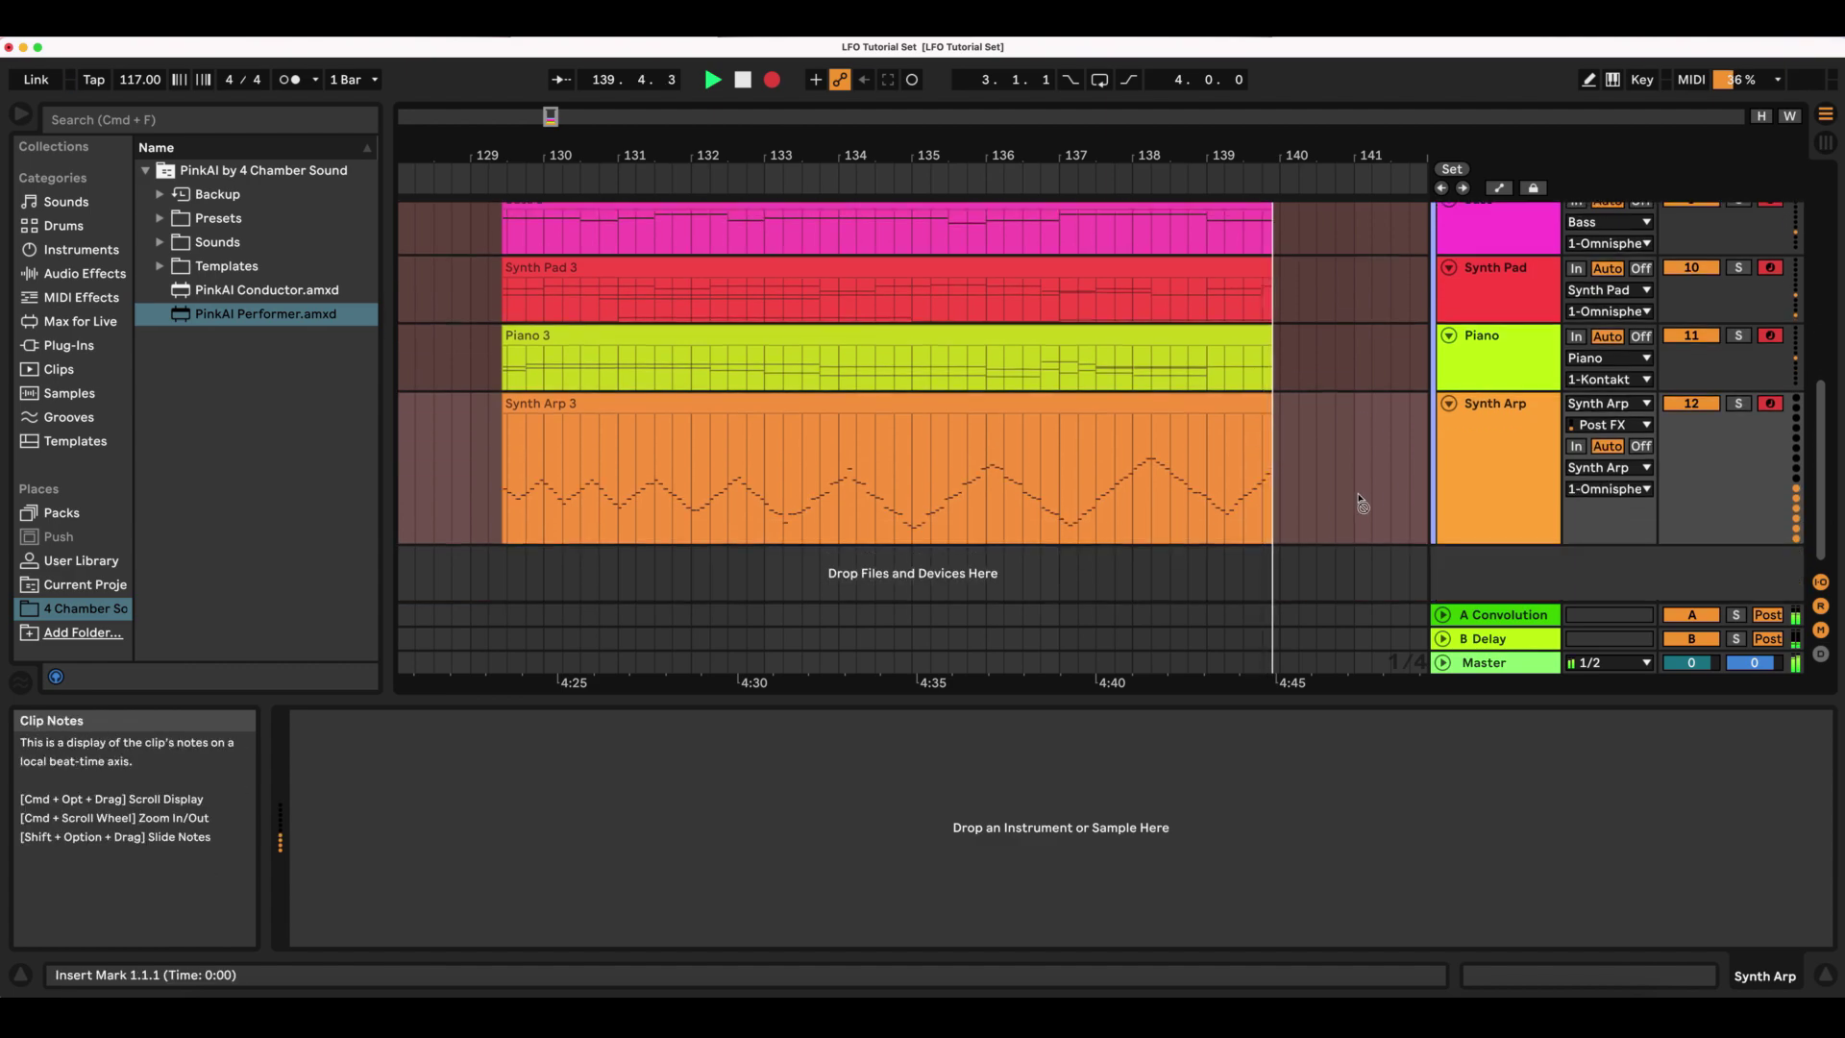
pyautogui.click(1290, 444)
pyautogui.click(1289, 450)
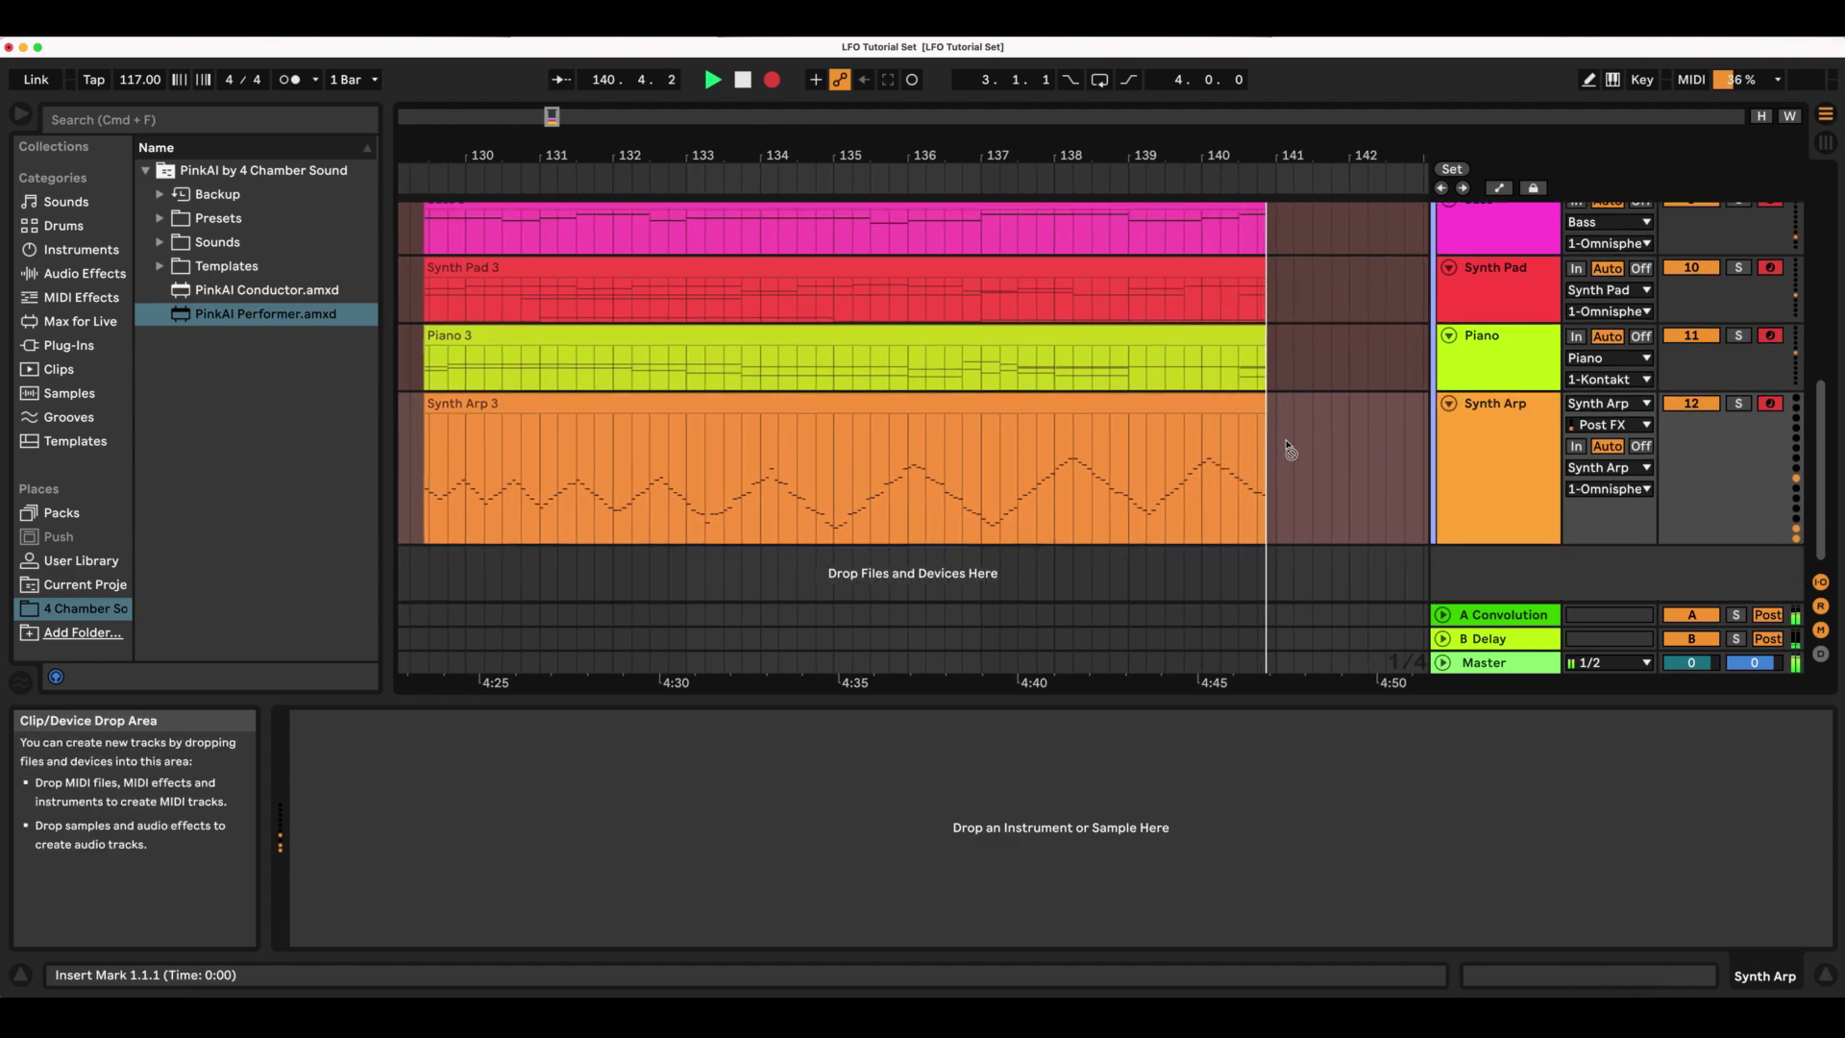
pyautogui.moveTo(1115, 151); pyautogui.dragTo(1115, 115)
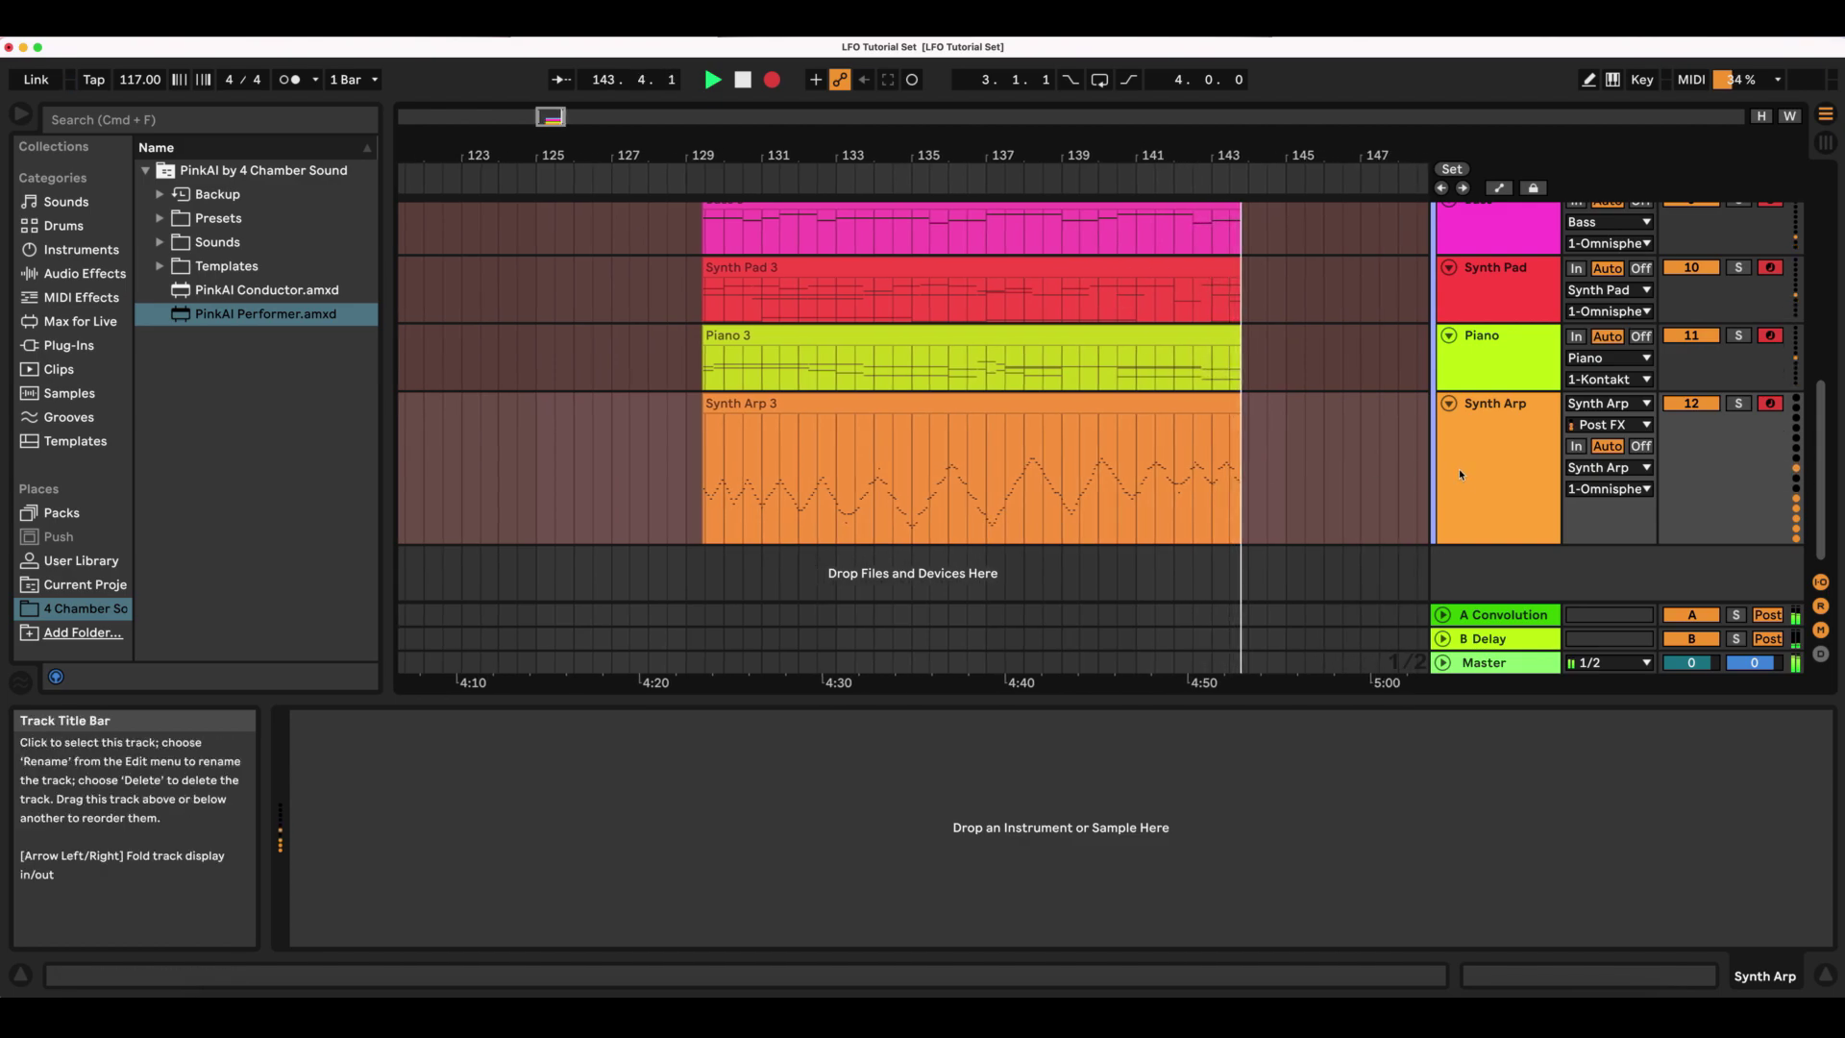
# Show the Synth Arp track's Performer, followed by the Conductor track's PinkAI Conductor device.
pyautogui.scroll(10, 1461, 471)
pyautogui.click(1500, 472)
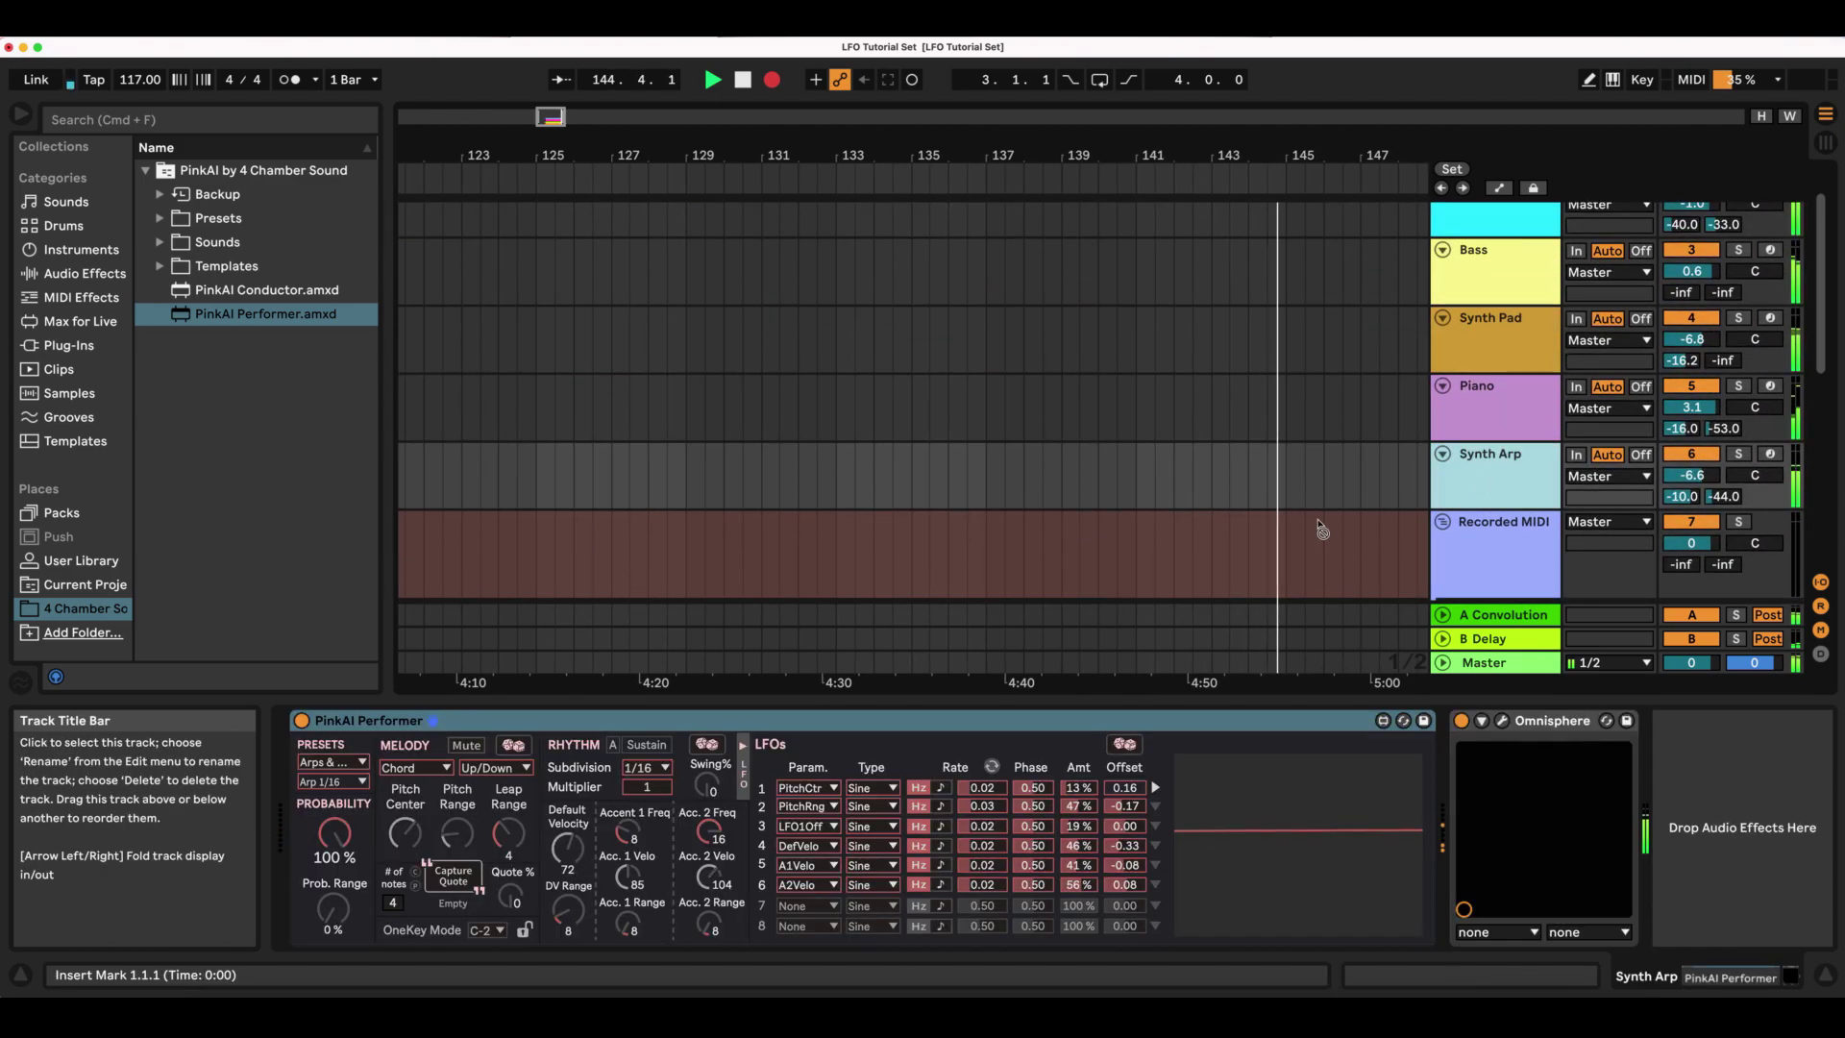
pyautogui.scroll(2, 1507, 266)
pyautogui.click(1517, 218)
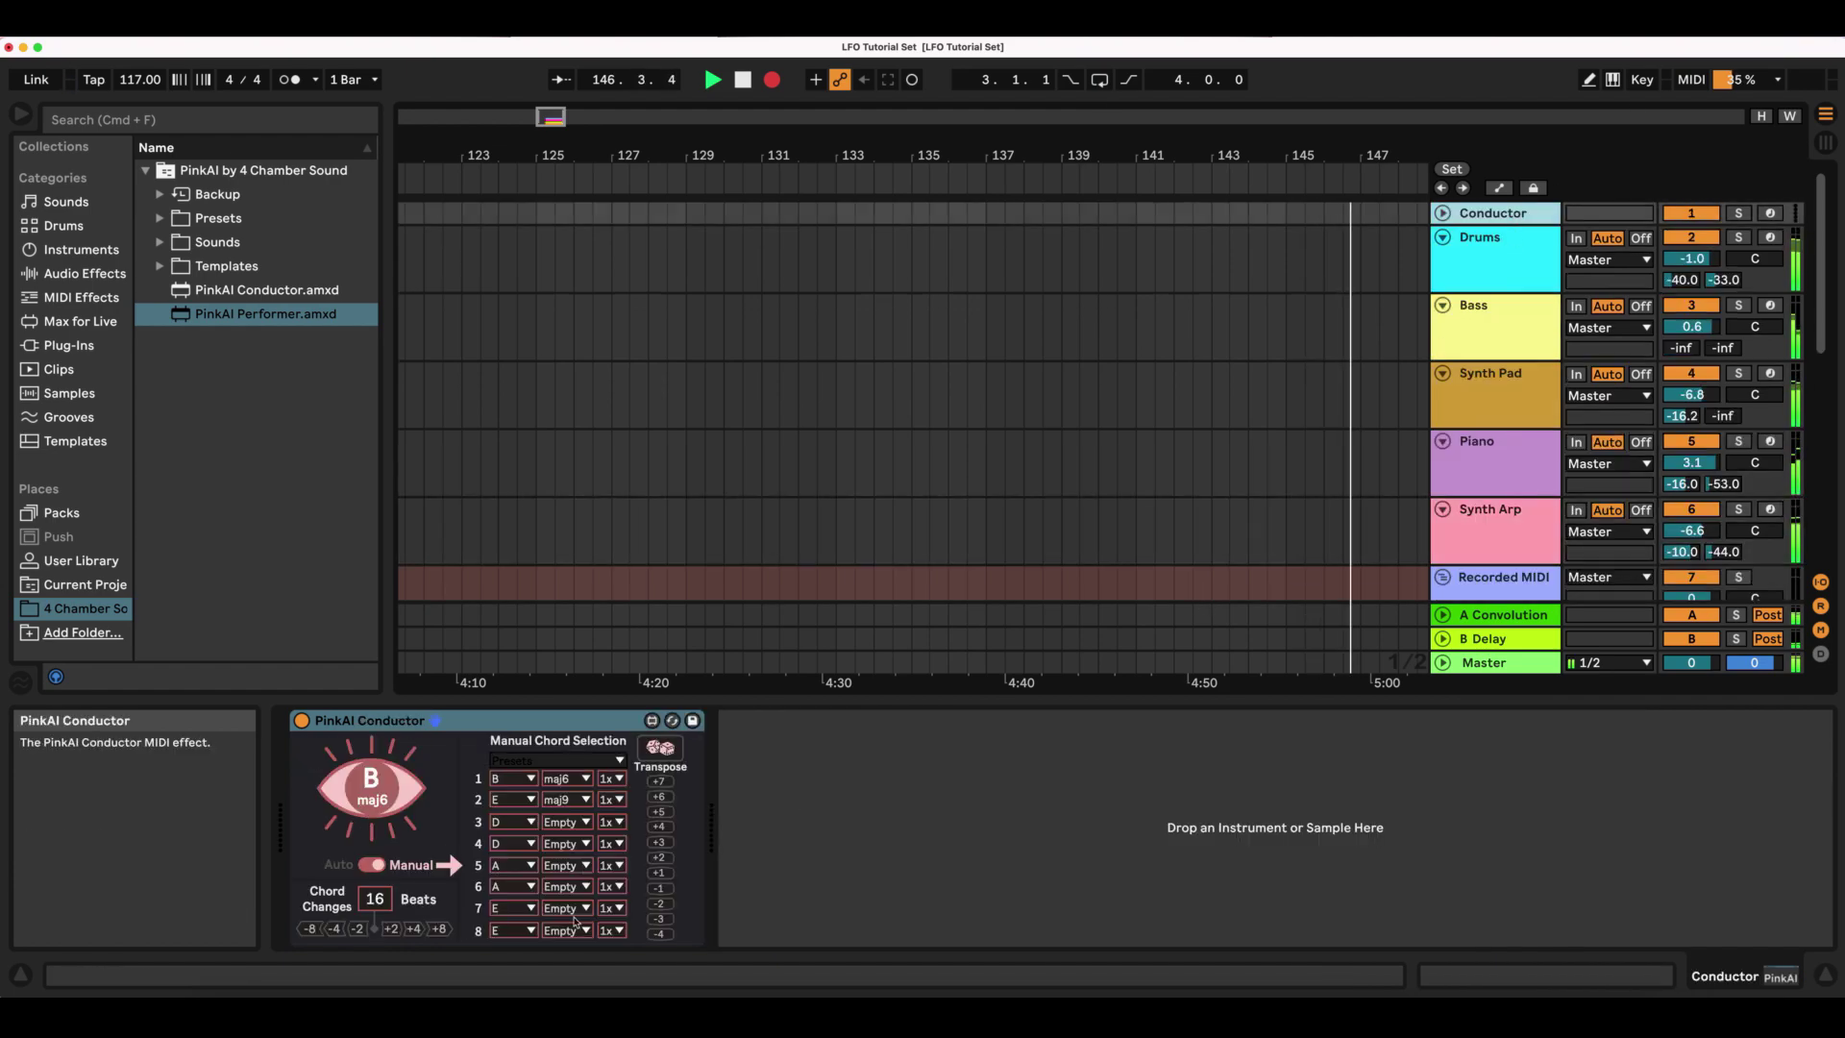